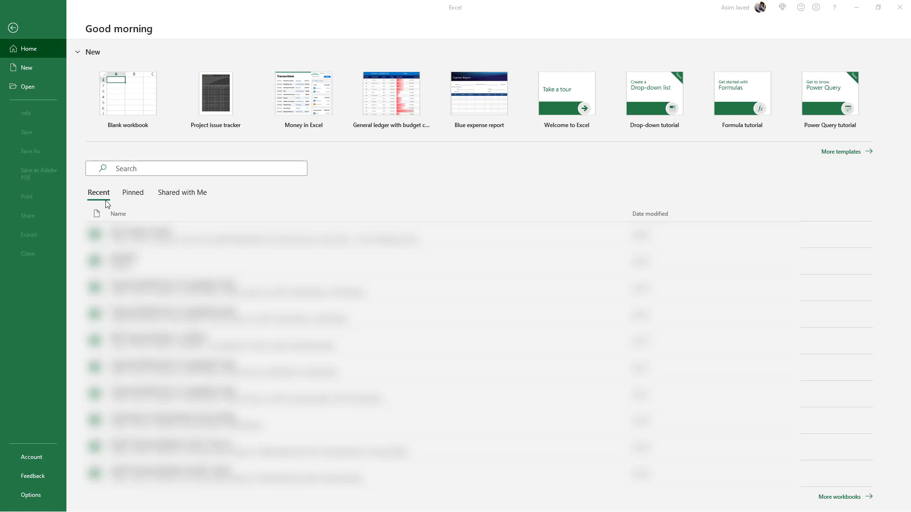
- Browse the lists of pinned workbooks and workbooks shared with this account
click(135, 194)
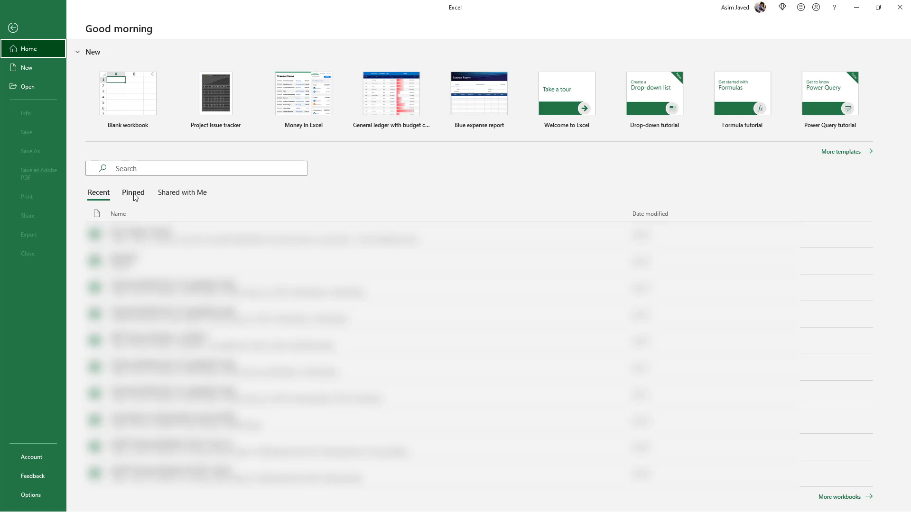
click(135, 194)
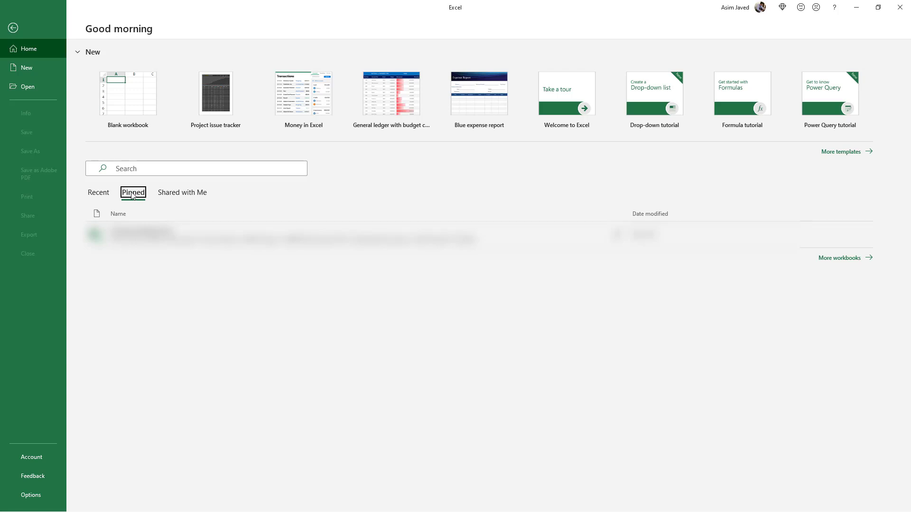
click(174, 195)
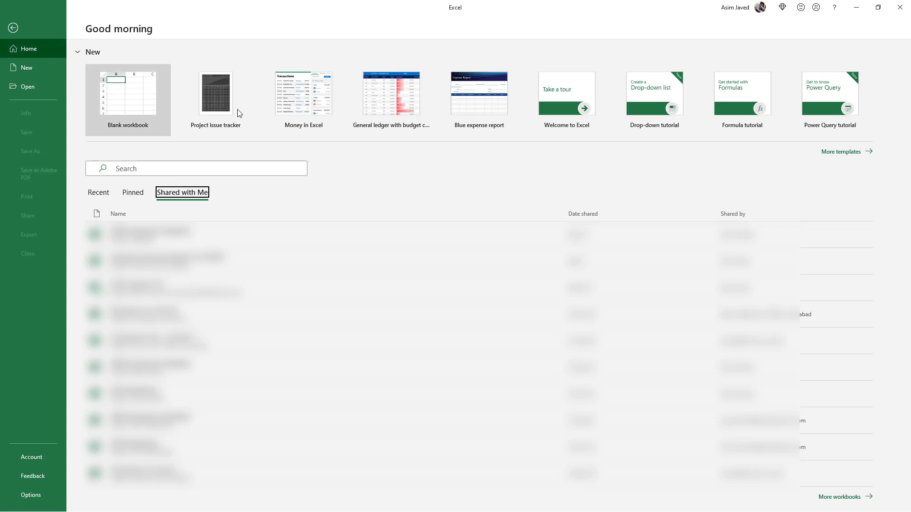
click(37, 87)
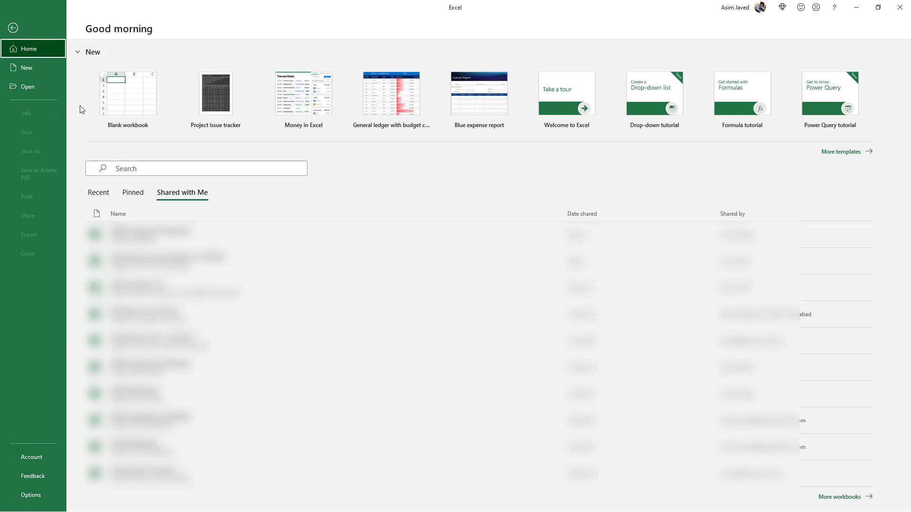
- Create a blank workbook from the start page, and close it without saving
click(140, 109)
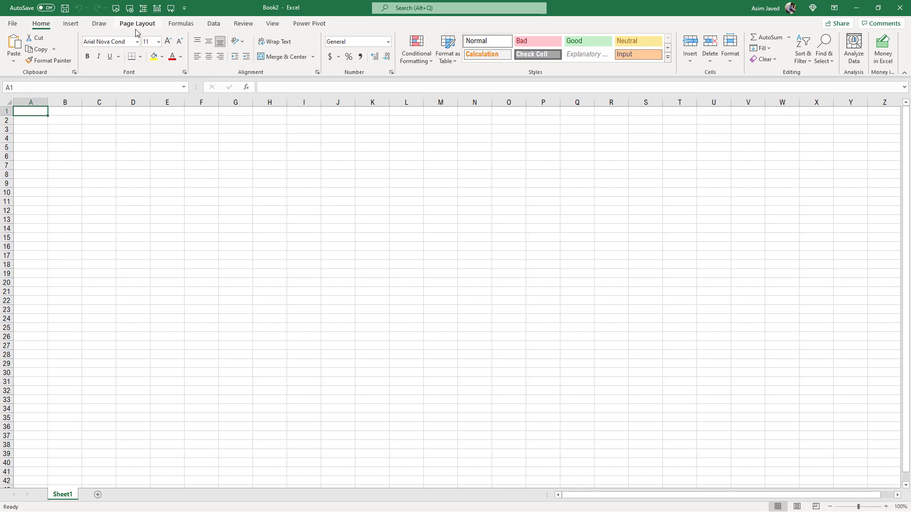
click(12, 24)
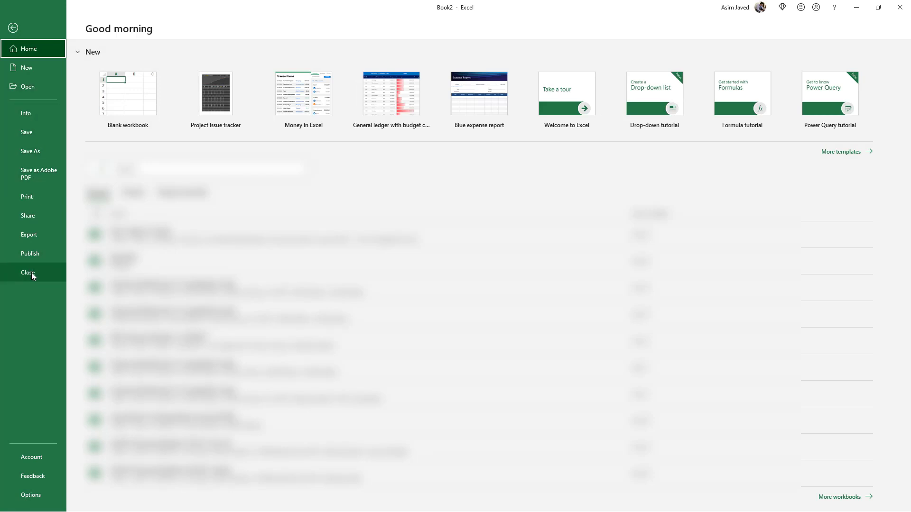
key(Escape)
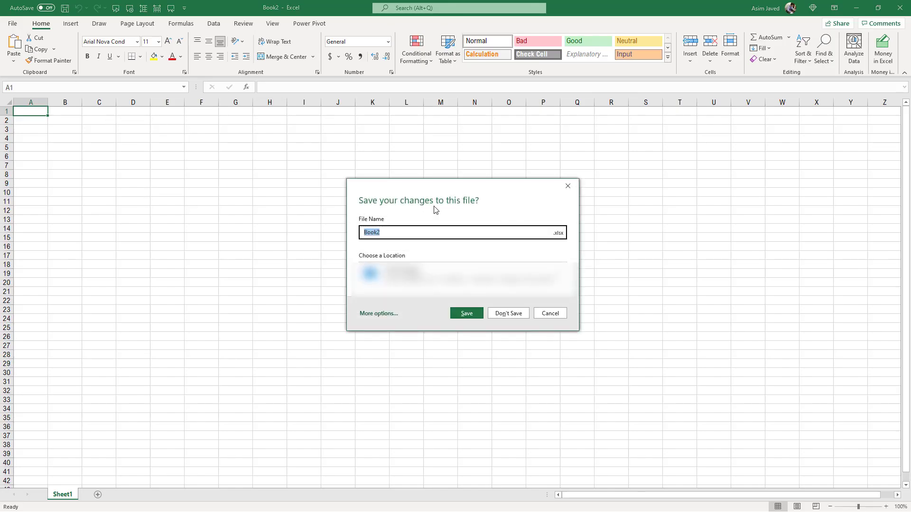
click(508, 314)
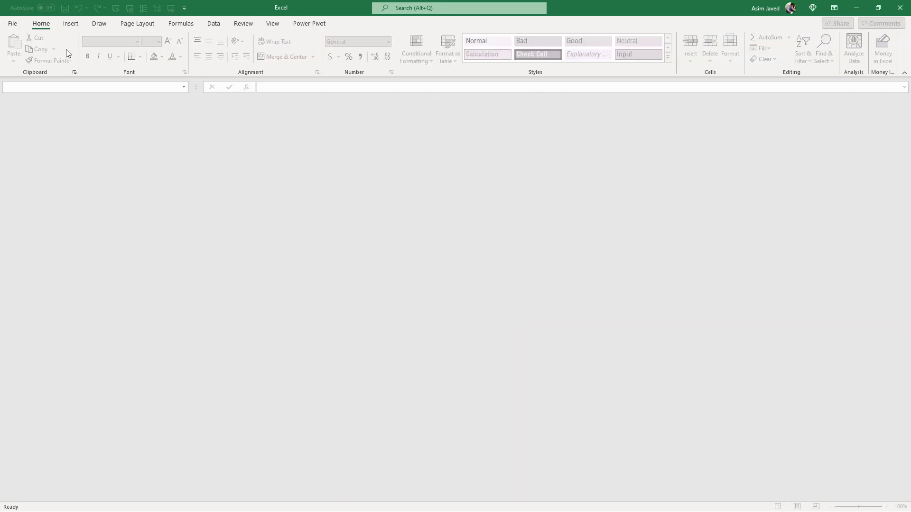
- Create another blank workbook from the page for new files and templates
click(8, 28)
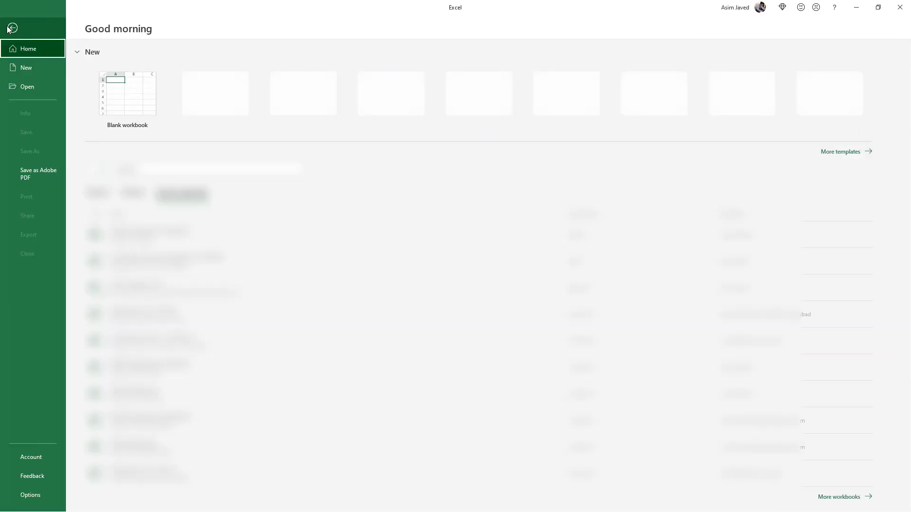
click(32, 68)
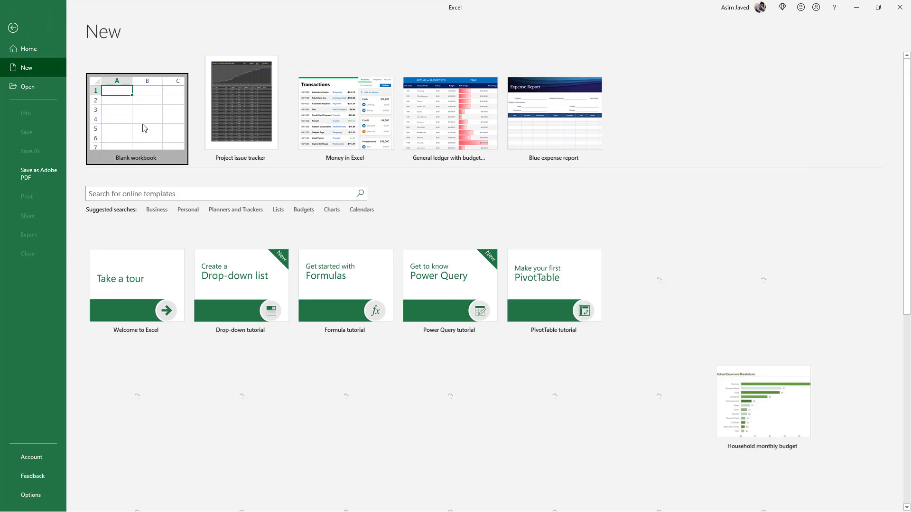
click(142, 126)
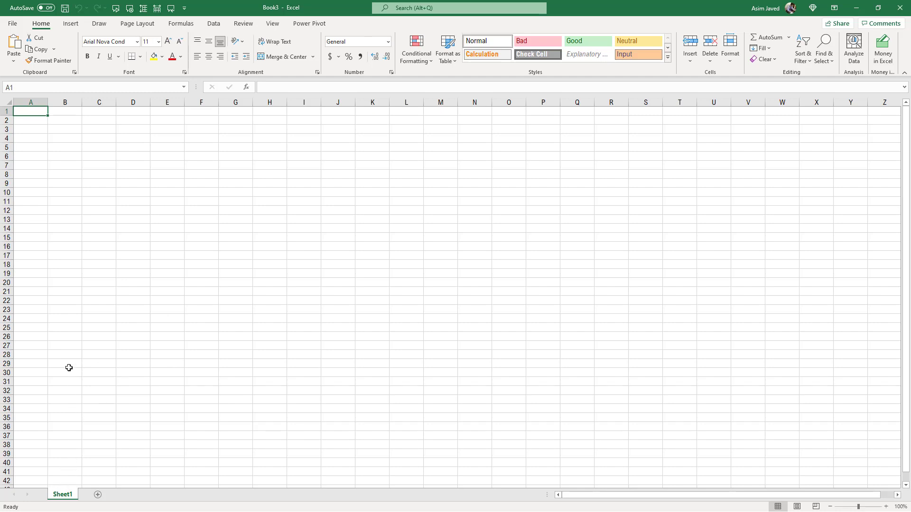
- Set the general options for new workbooks to include 3 sheets, keeping Normal View as the default view
click(13, 24)
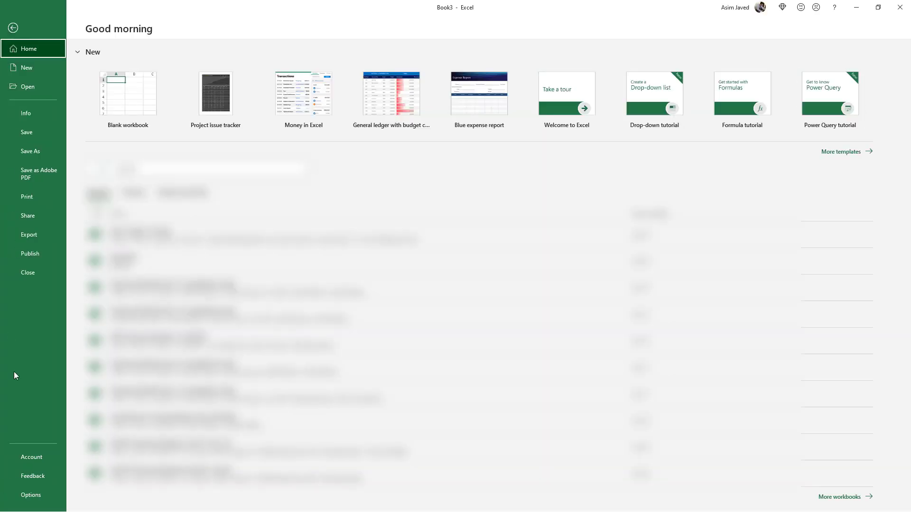
key(Escape)
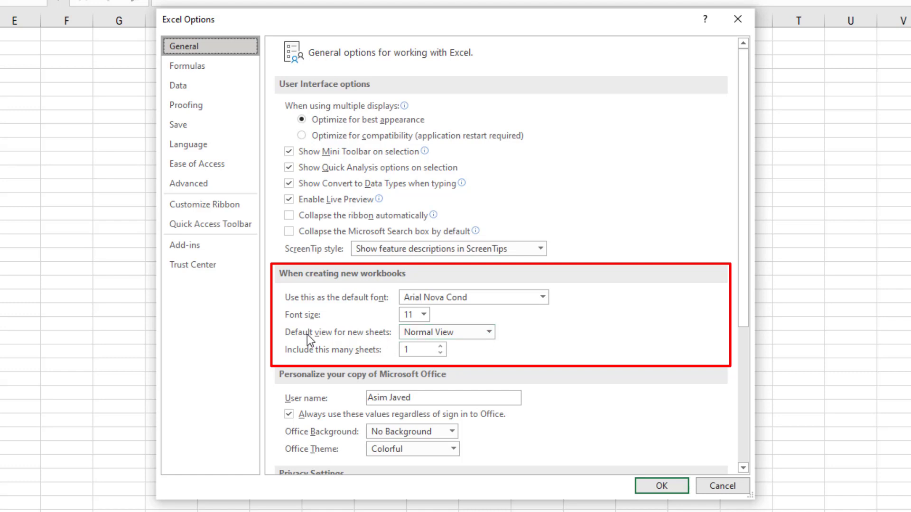
click(487, 333)
click(487, 333)
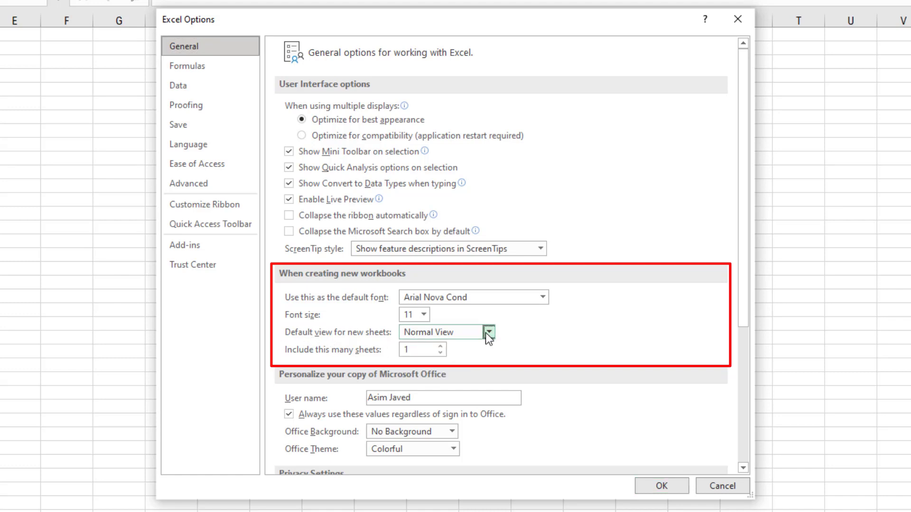
key(Tab)
click(440, 346)
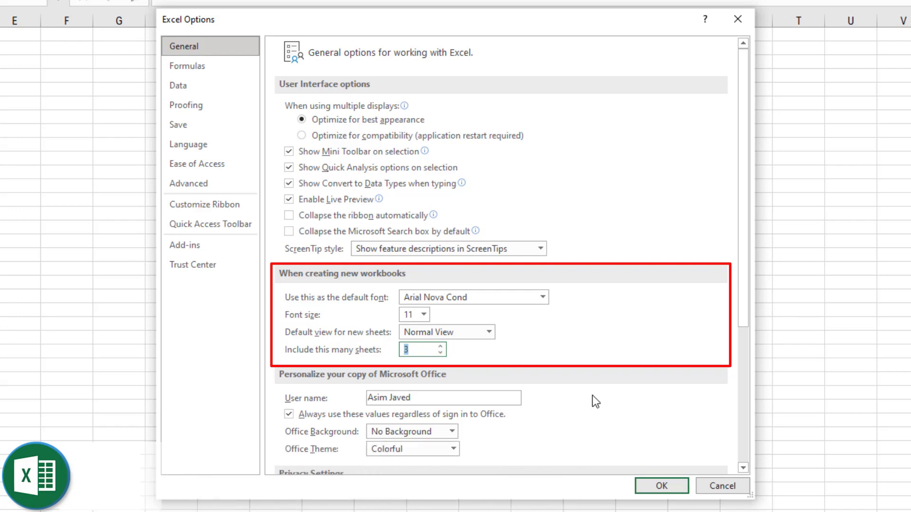
click(659, 488)
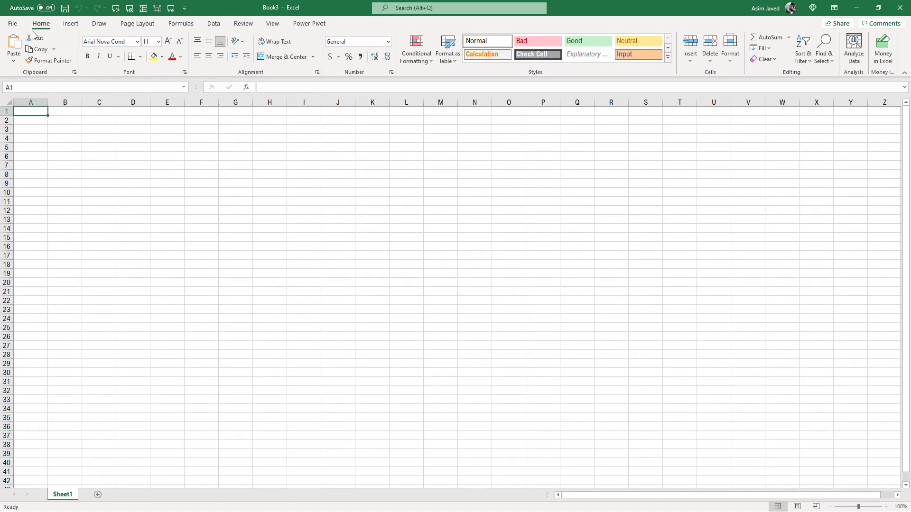
- Close the current workbook without saving and create a new blank workbook
click(13, 24)
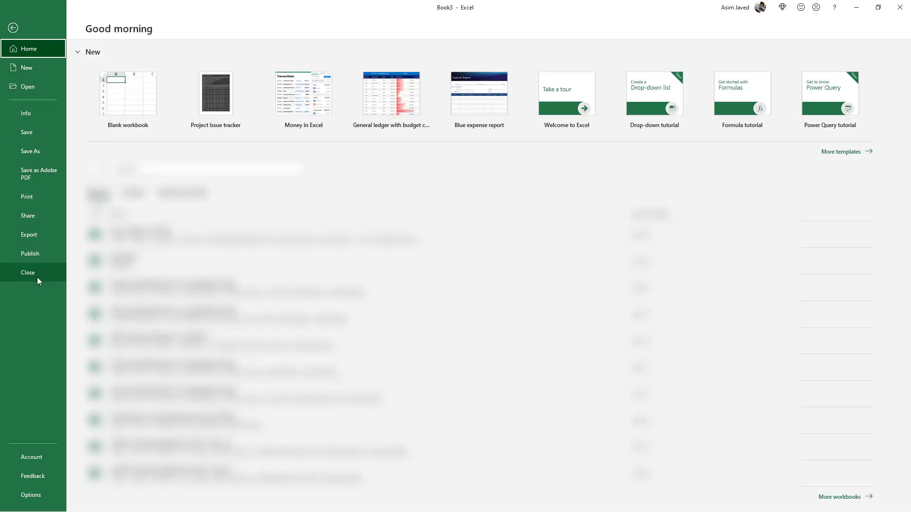
click(37, 275)
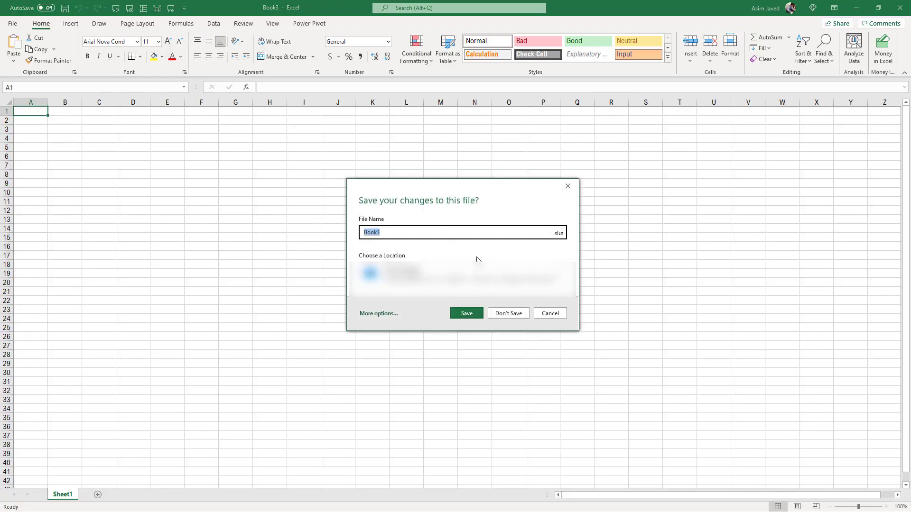
click(502, 312)
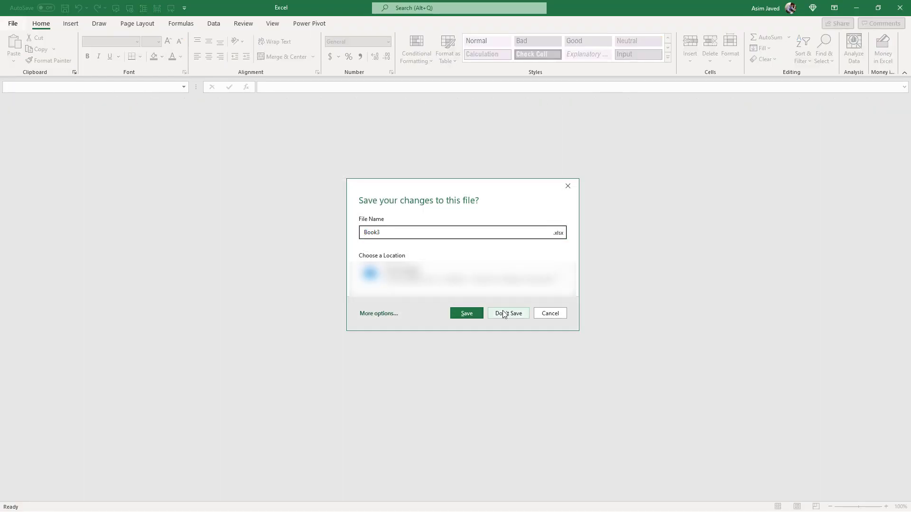
click(12, 28)
click(156, 105)
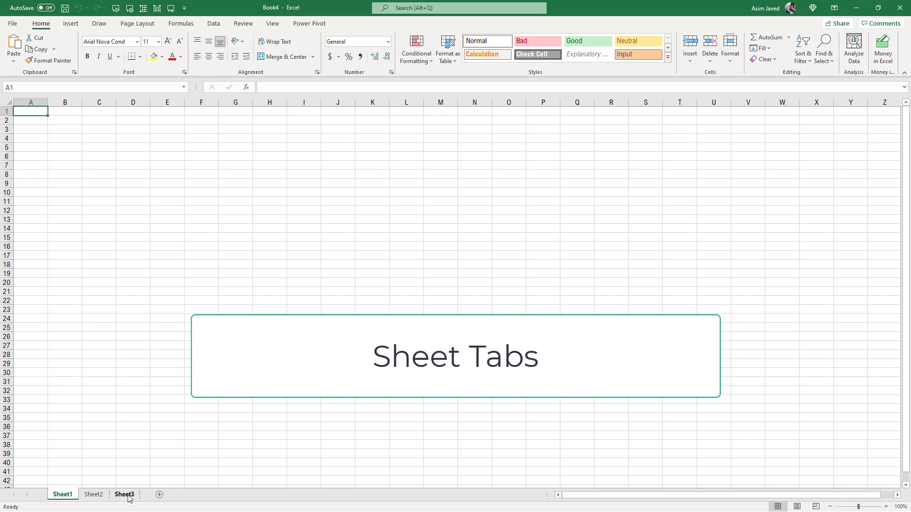
- Add two worksheets after Sheet1 and one worksheet after Sheet2
click(159, 495)
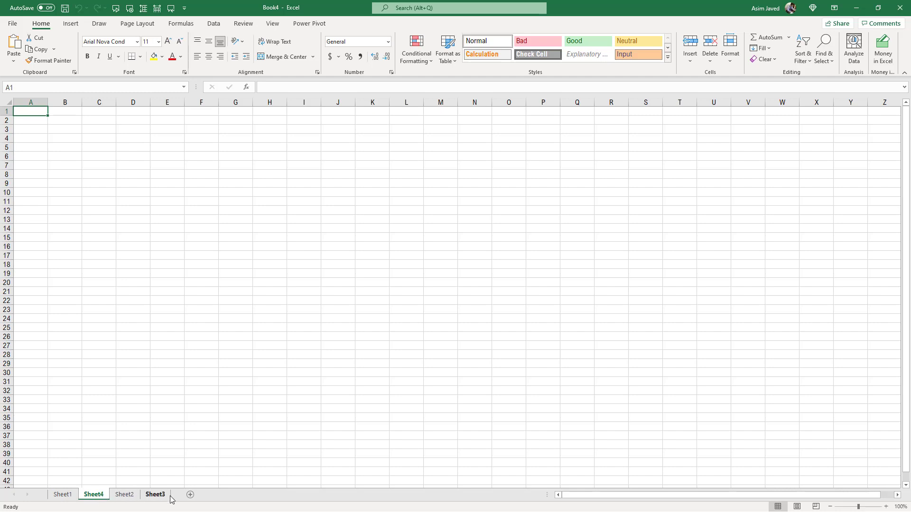
click(190, 495)
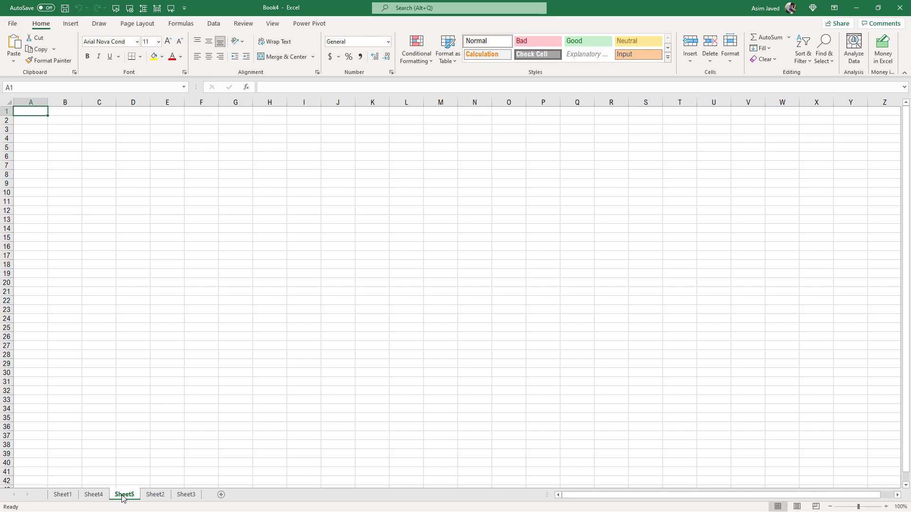
click(158, 497)
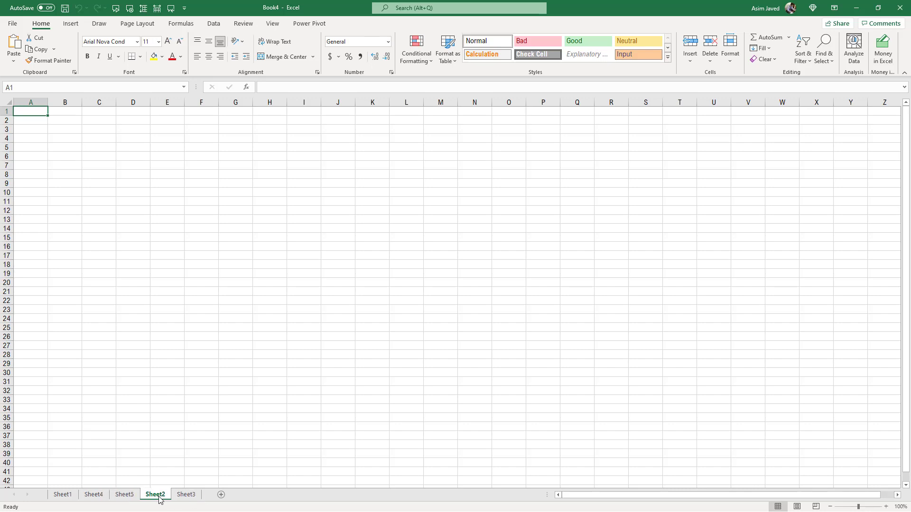
click(221, 496)
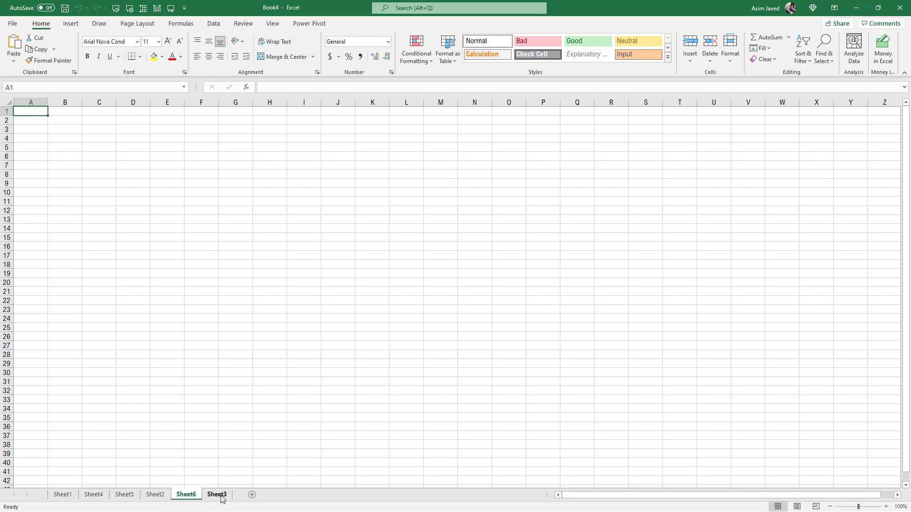
- Insert a chart sheet directly before Sheet6
right_click(180, 497)
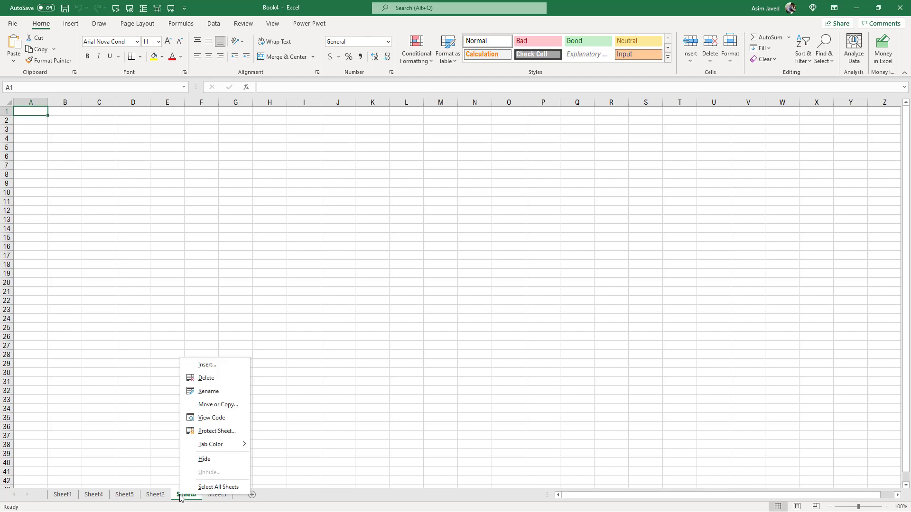
click(214, 369)
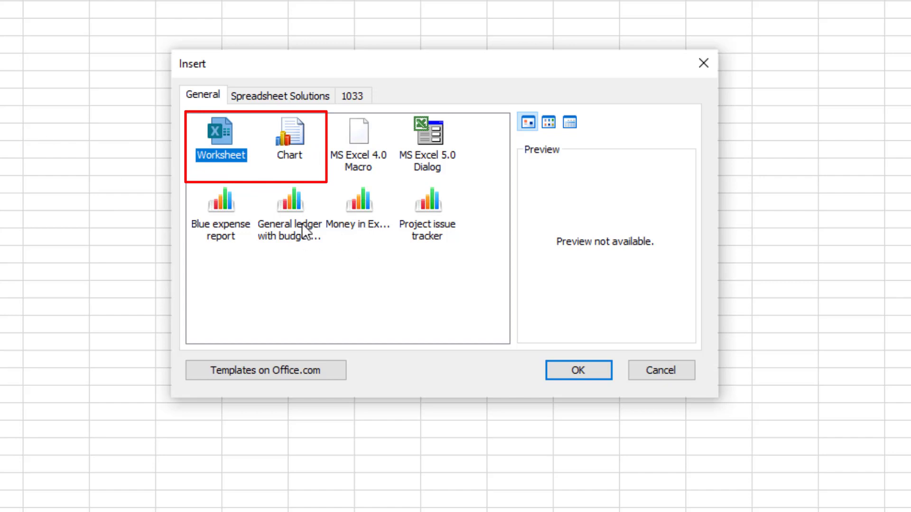
click(294, 142)
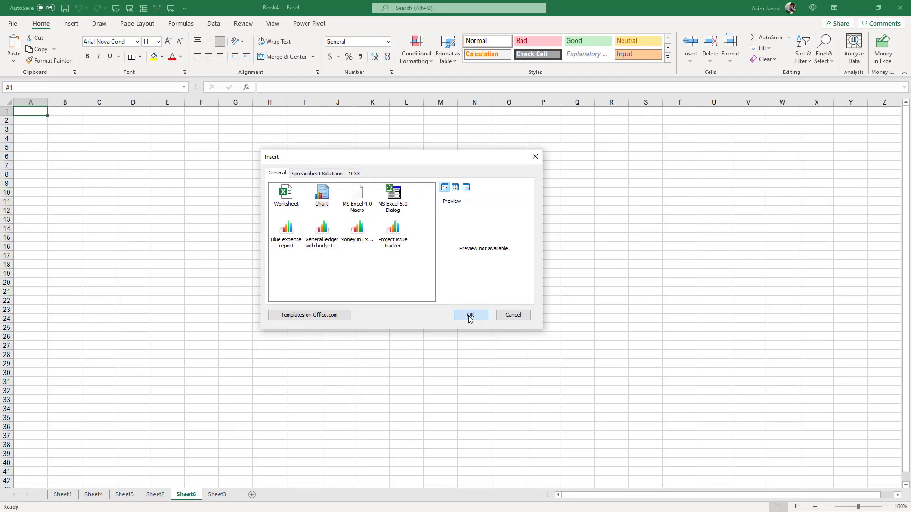
click(470, 316)
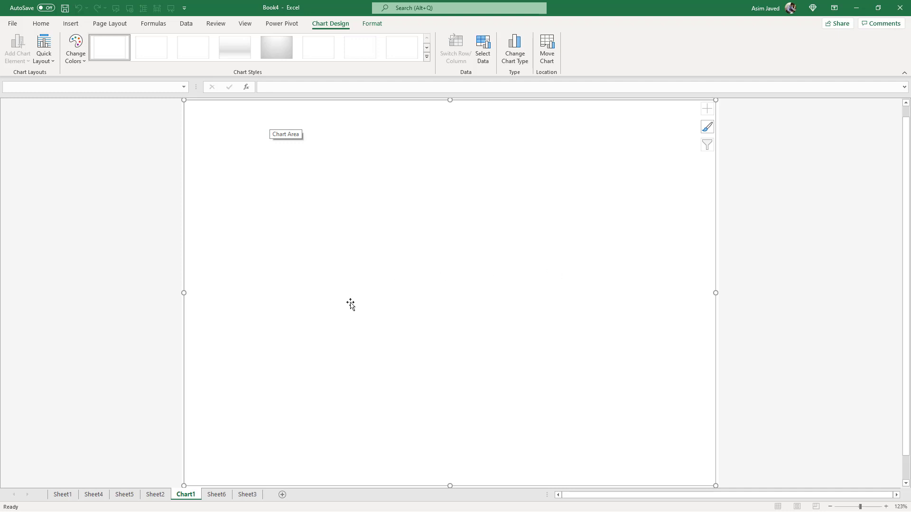
right_click(185, 496)
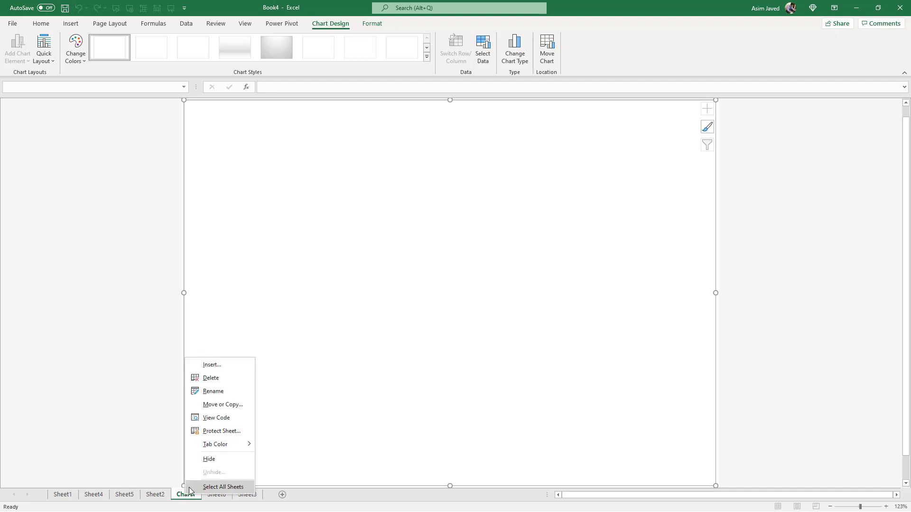
click(130, 381)
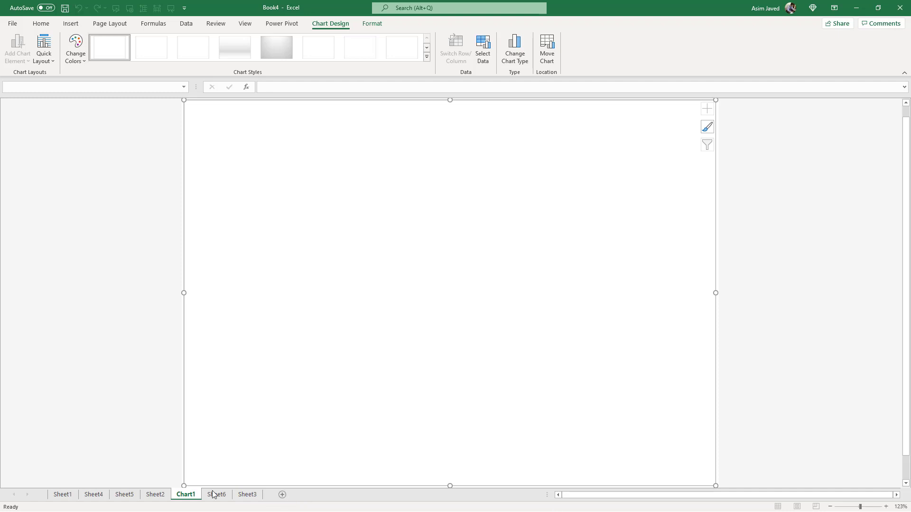
- Add two worksheets after Chart1 and fourteen more after Sheet3, up to Sheet22
click(282, 495)
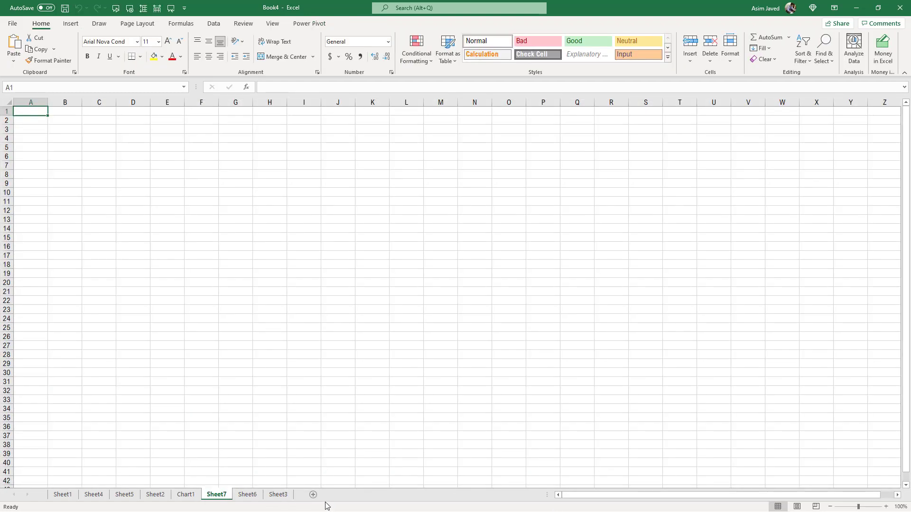
click(314, 494)
click(314, 495)
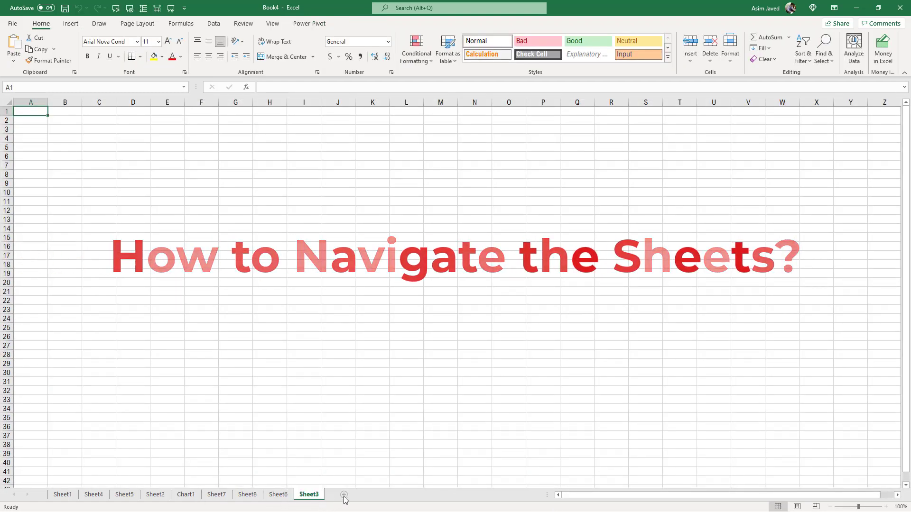
click(344, 495)
click(376, 495)
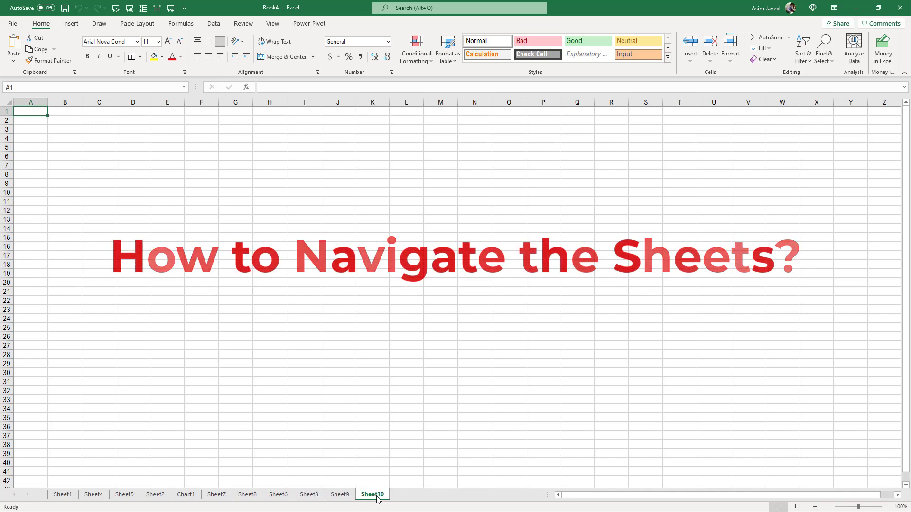
click(410, 496)
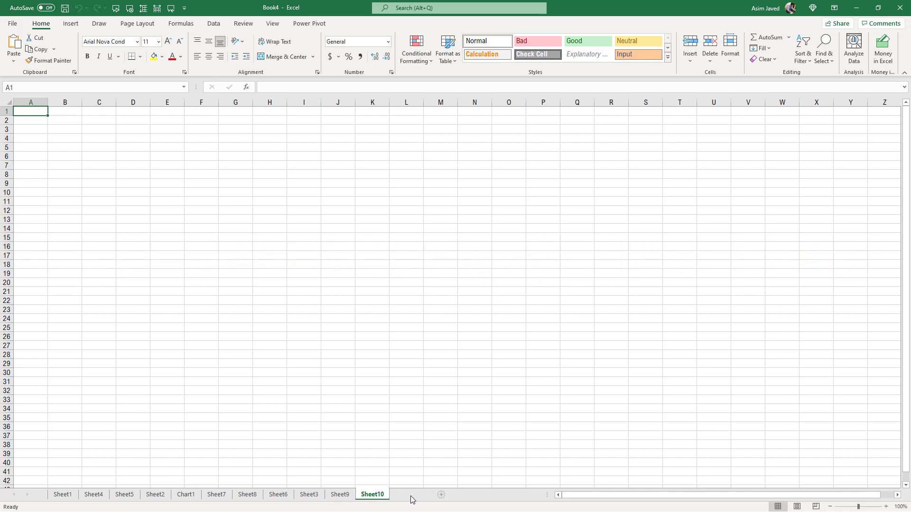
click(445, 497)
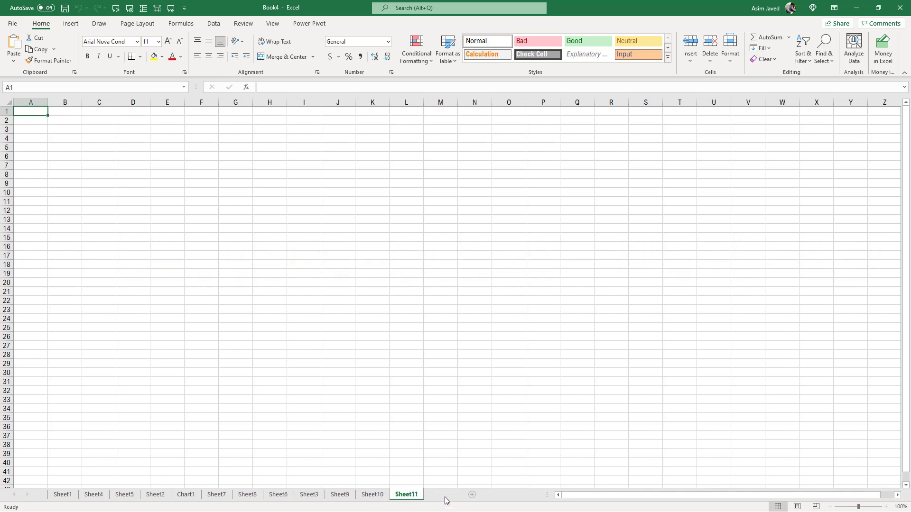
click(478, 495)
click(511, 495)
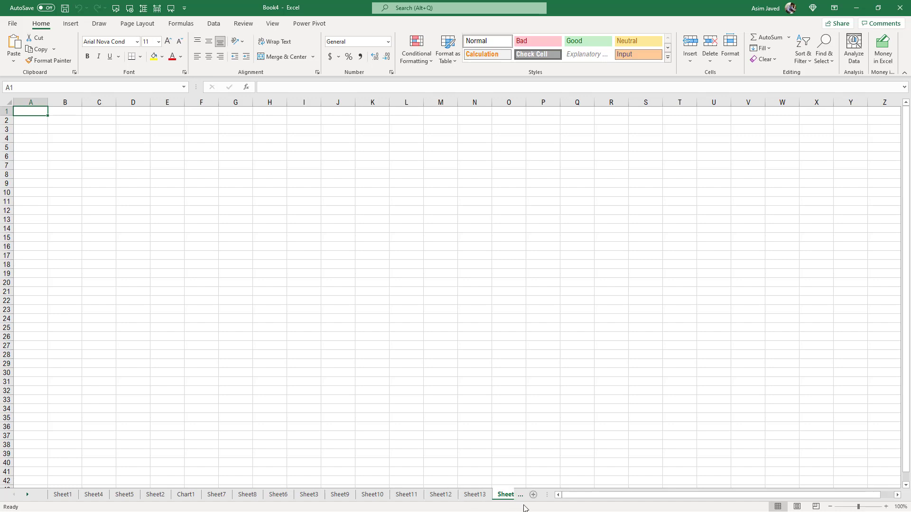
click(533, 496)
click(474, 496)
click(507, 498)
click(520, 496)
- Widen the sheet tab area to show every tab, scroll the columns one over and back, and narrow the tab area to just past Sheet14
drag(547, 496, 864, 495)
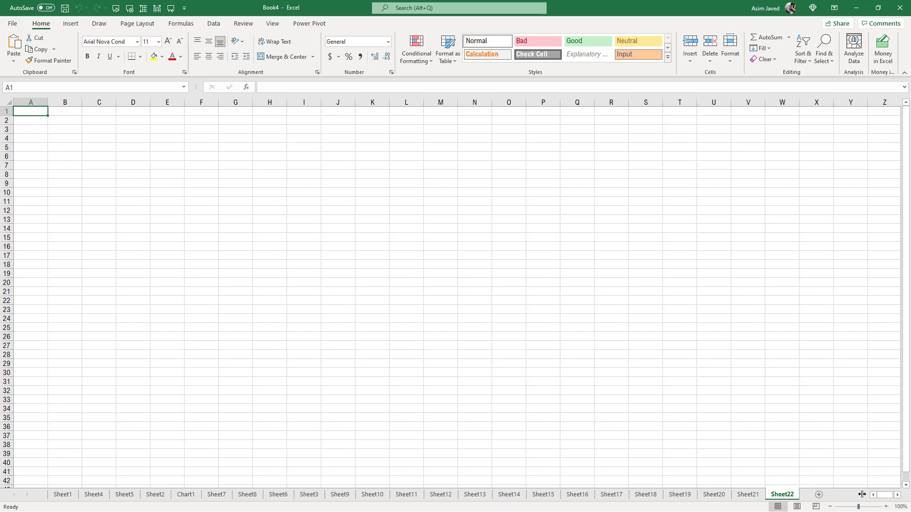
click(897, 494)
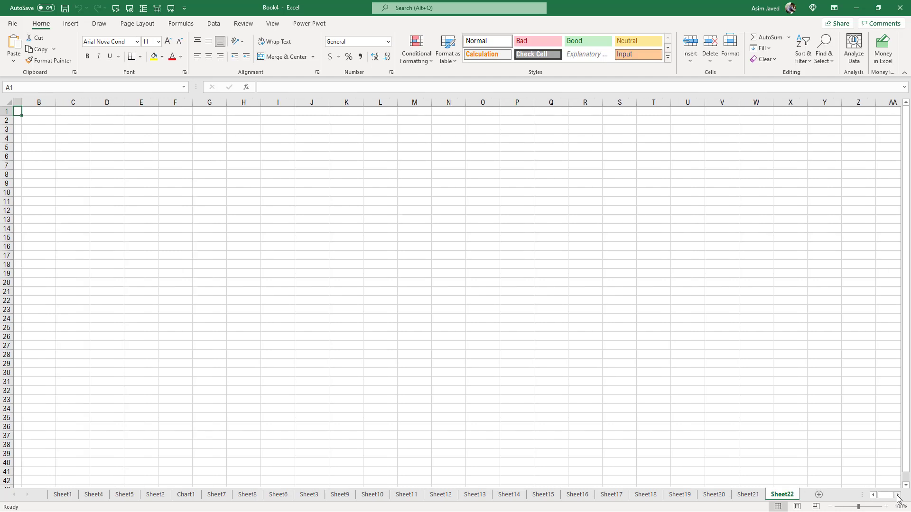
click(873, 494)
drag(859, 495, 580, 501)
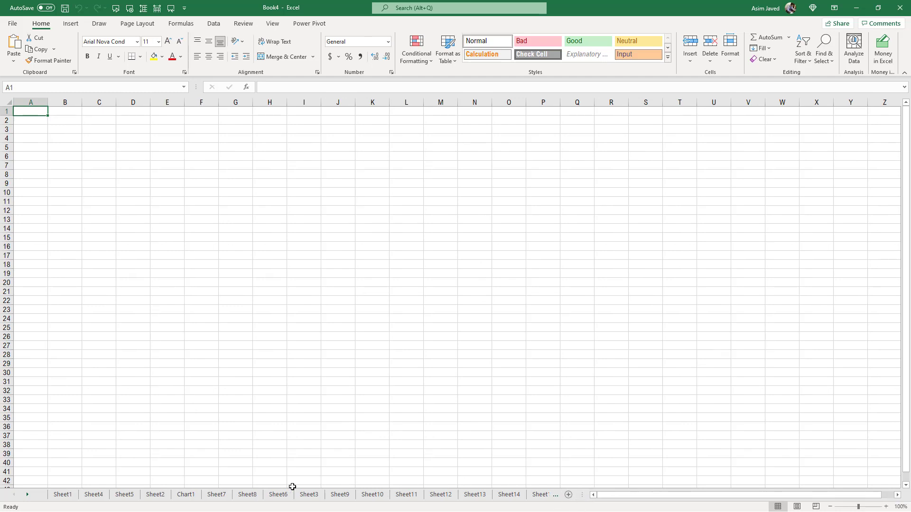
- View Sheet1, Chart1, Sheet7 and Sheet8, followed by the partly hidden sheets from Sheet15 to Sheet18
click(63, 494)
click(186, 495)
click(211, 495)
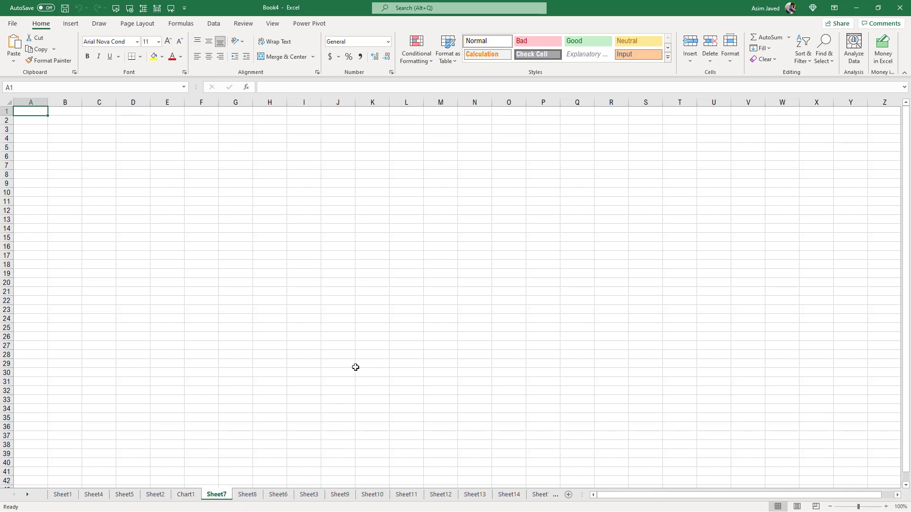
click(245, 499)
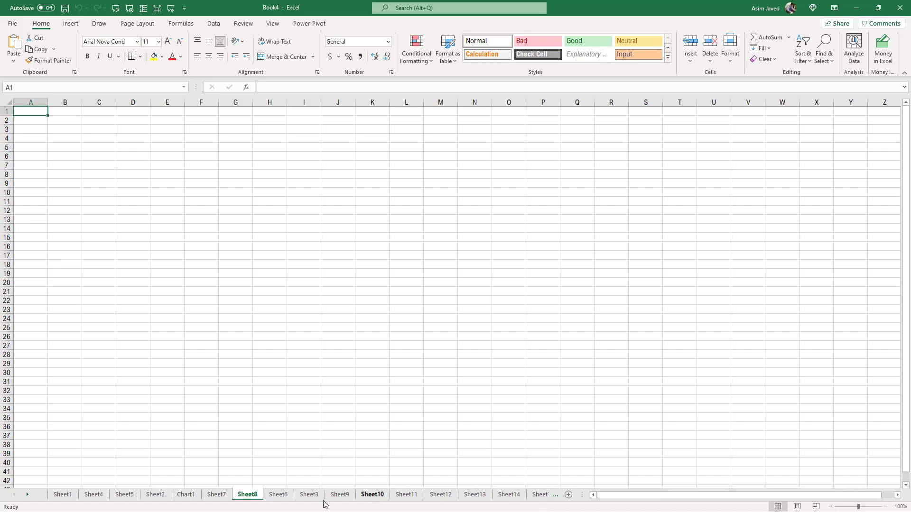
click(541, 498)
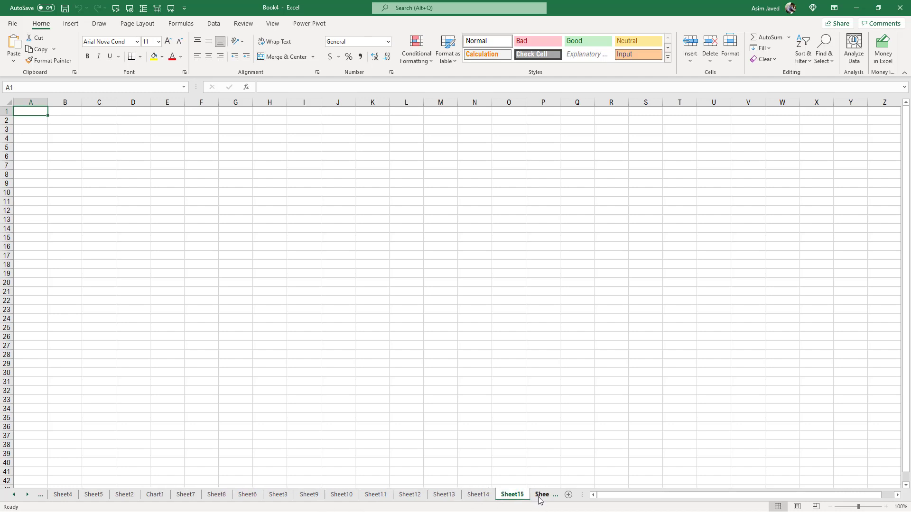
click(540, 499)
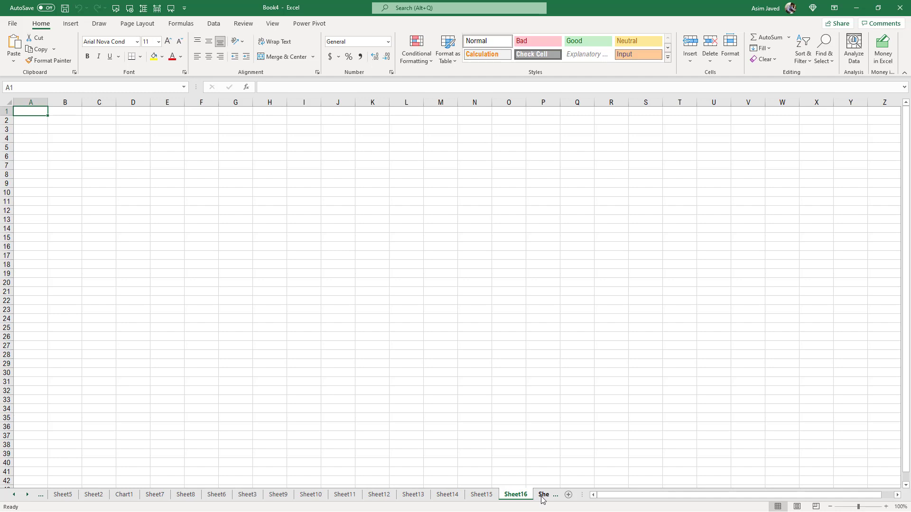
click(543, 499)
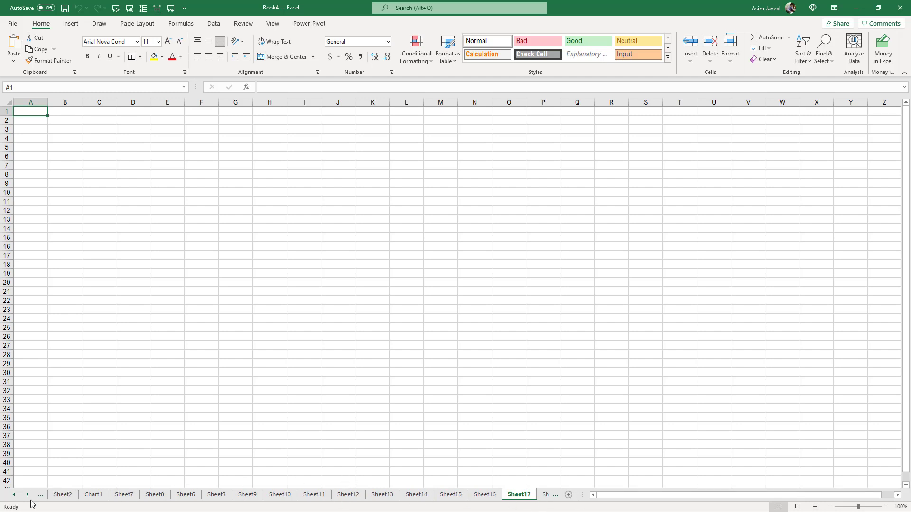
click(544, 498)
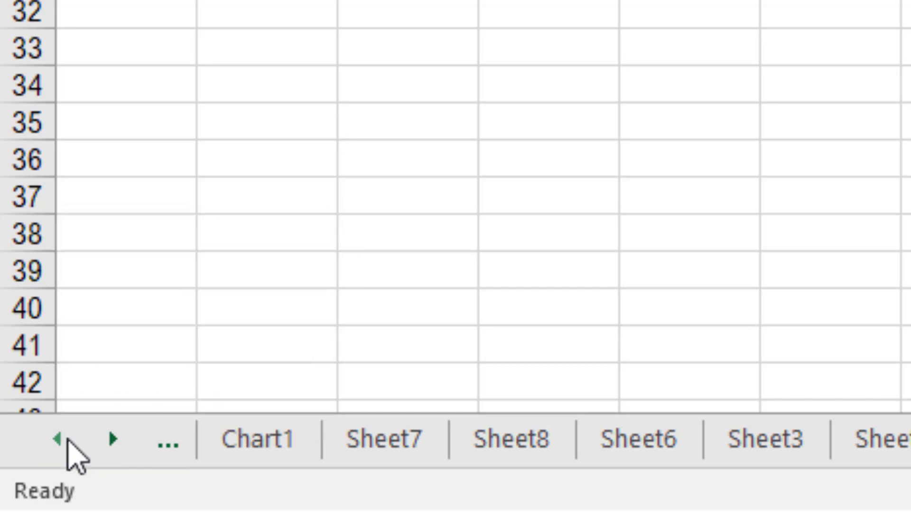
- Scroll the sheet tabs back to Sheet1 and forward to Sheet22 without switching sheets
click(56, 440)
click(55, 439)
click(56, 439)
click(56, 440)
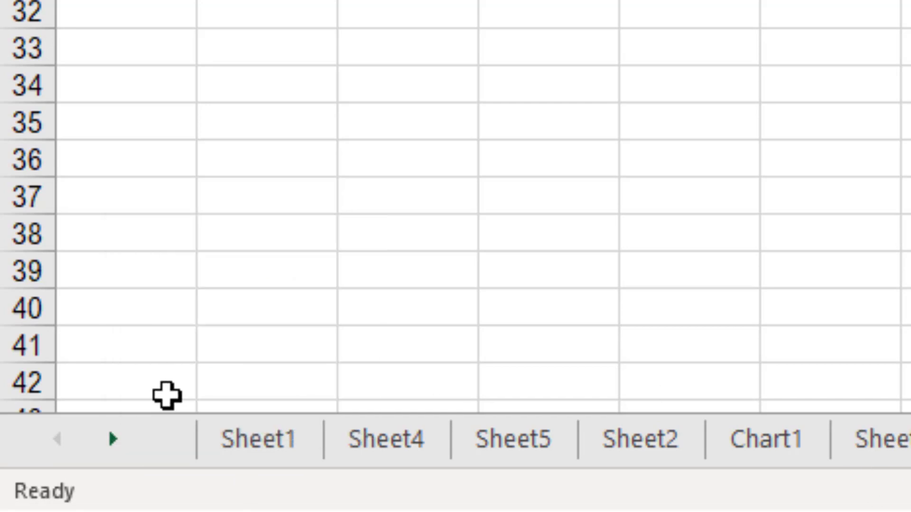
click(116, 445)
click(117, 445)
click(116, 445)
click(117, 445)
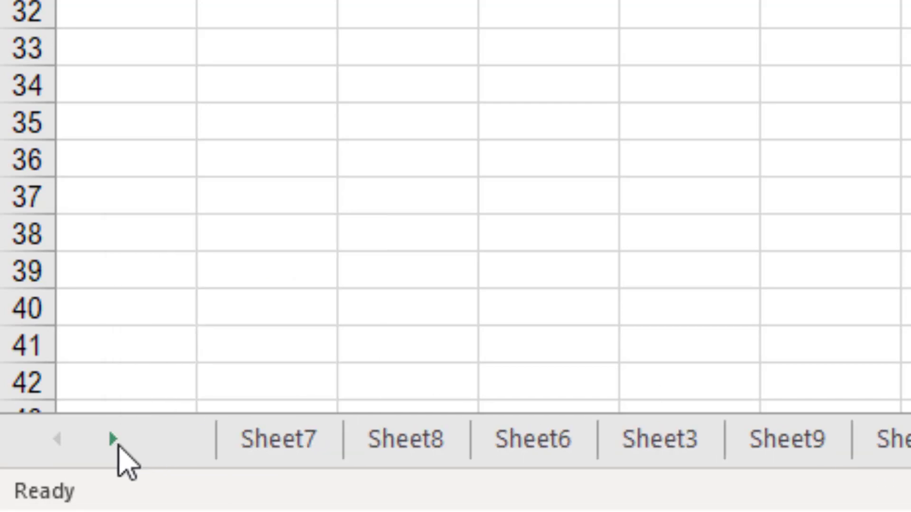
click(117, 445)
click(117, 445)
click(117, 446)
click(117, 445)
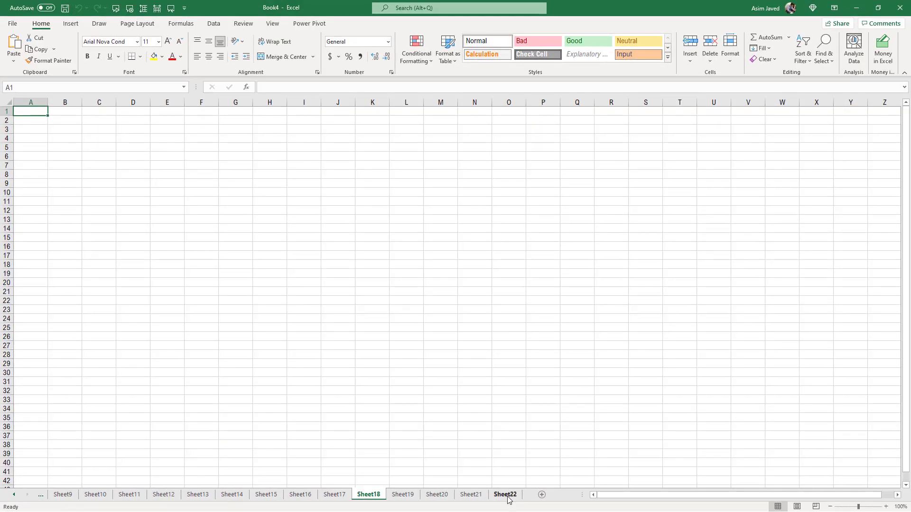
- Go back to Sheet8 among the hidden preceding tabs, and jump to Sheet17 from the list of all sheets
click(40, 497)
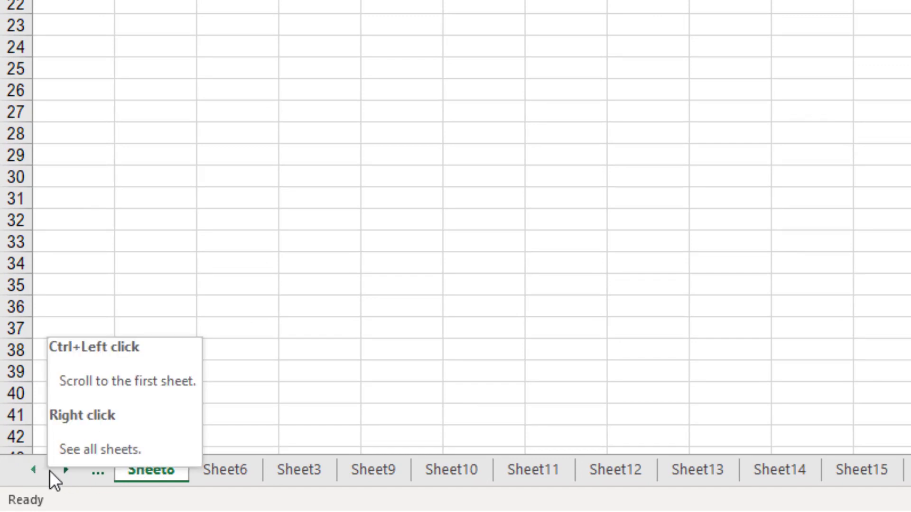
right_click(49, 472)
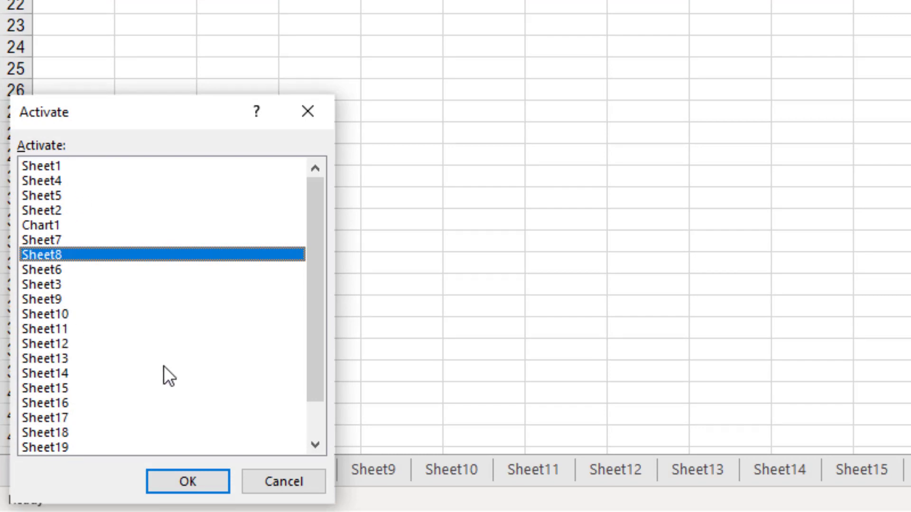
drag(312, 252, 305, 337)
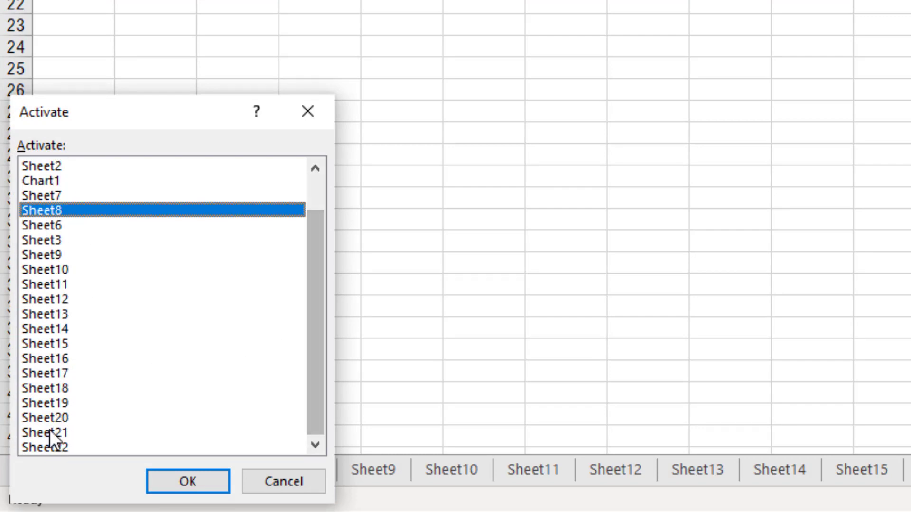
click(64, 374)
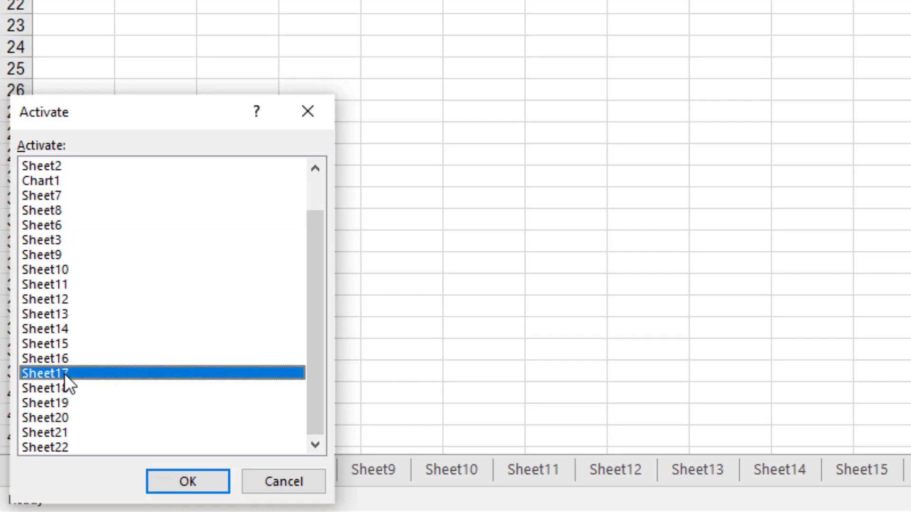
double_click(65, 373)
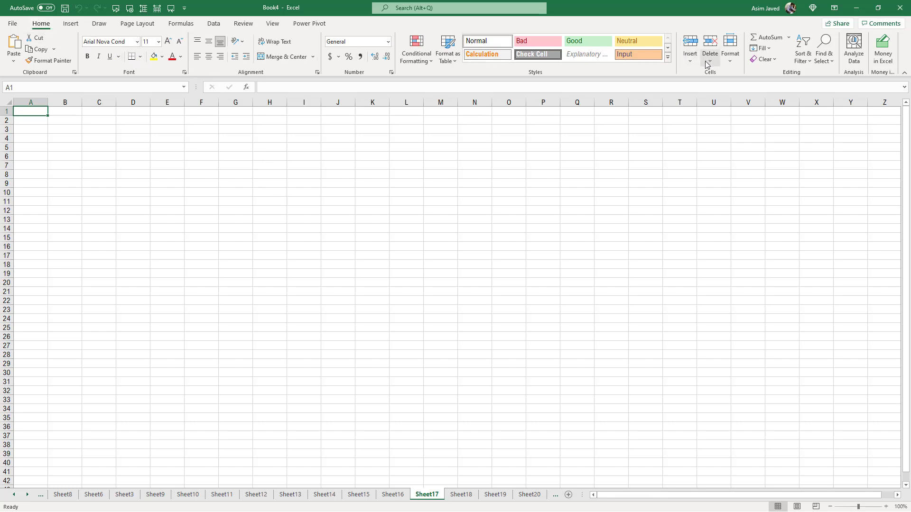
- Insert a worksheet directly before Sheet17 and delete that new sheet again
click(691, 62)
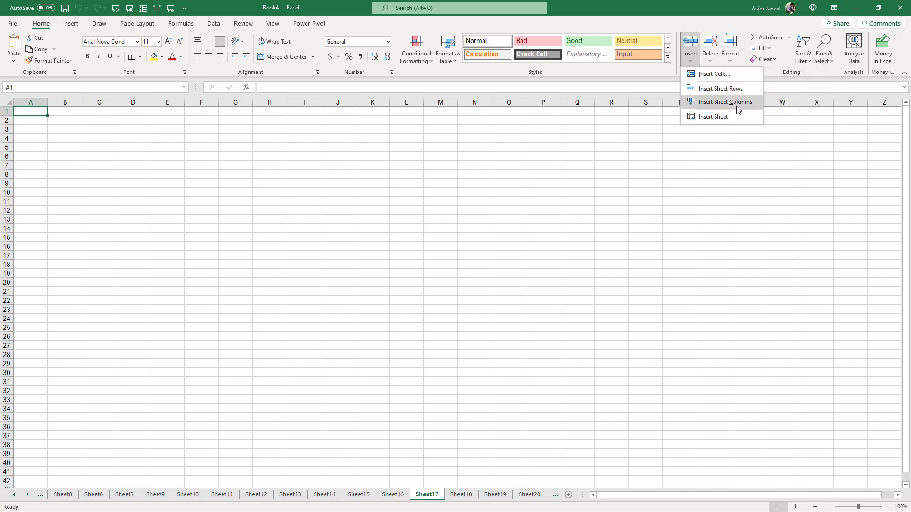
click(716, 119)
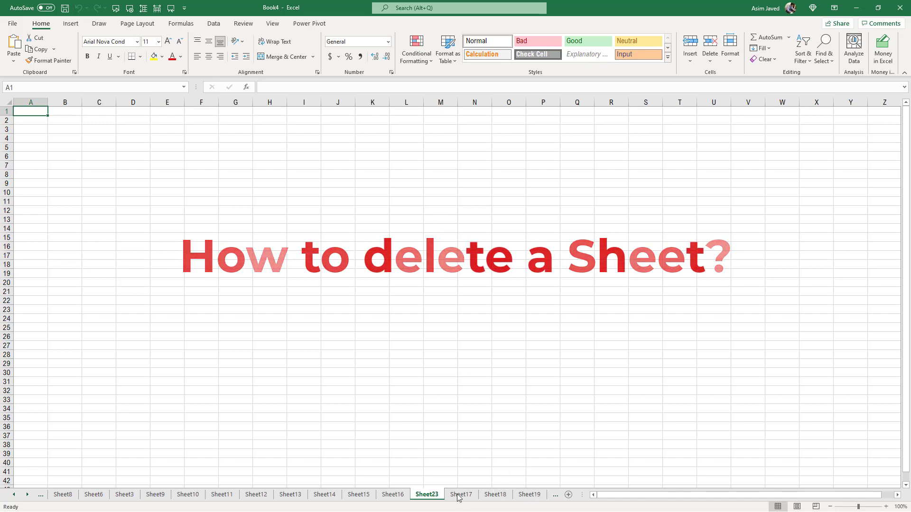
right_click(431, 497)
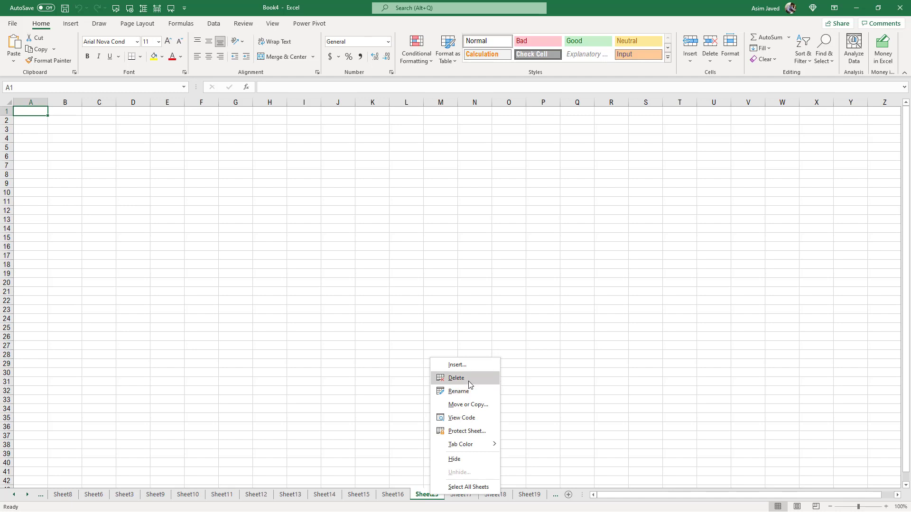
click(457, 379)
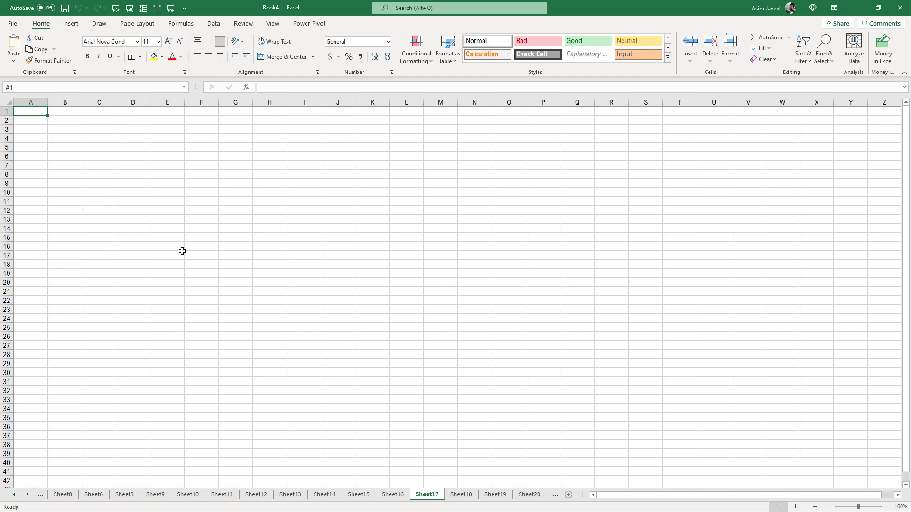
- Enter 3 in cell A1 of Sheet17 and permanently delete that sheet
text(3)
key(Return)
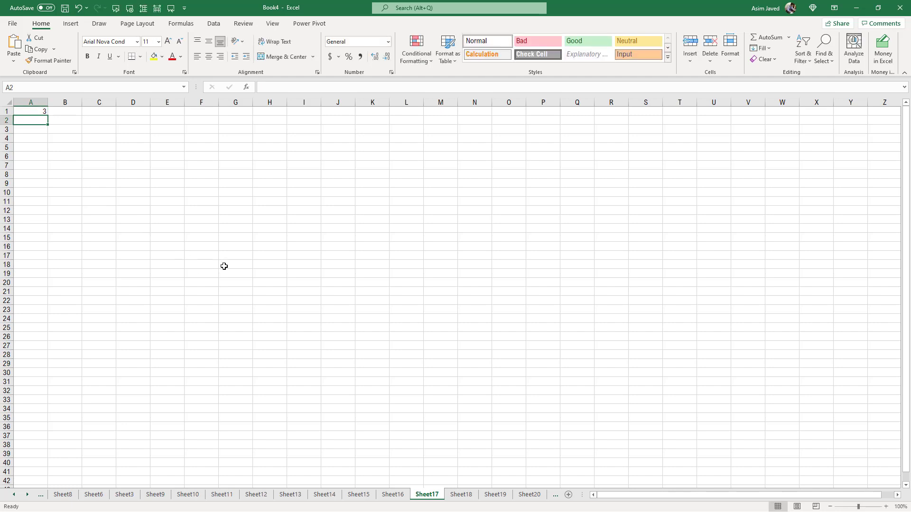
right_click(427, 493)
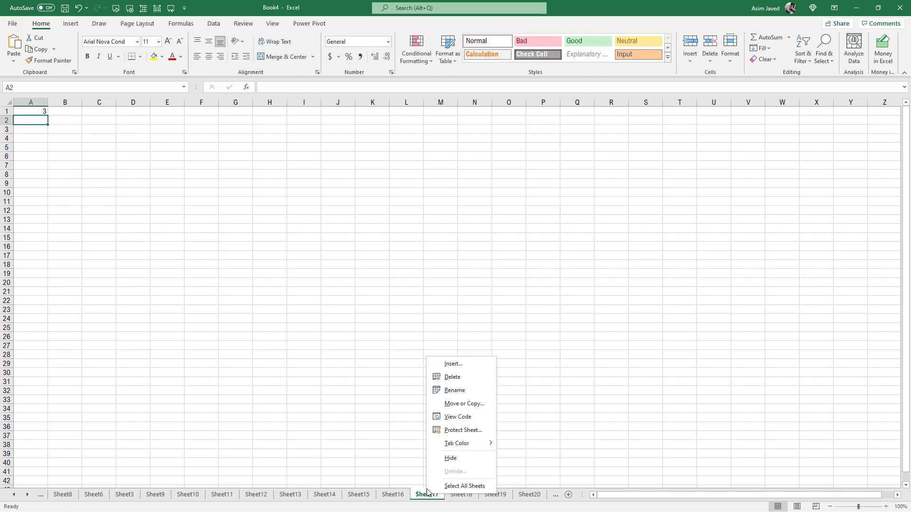
click(465, 379)
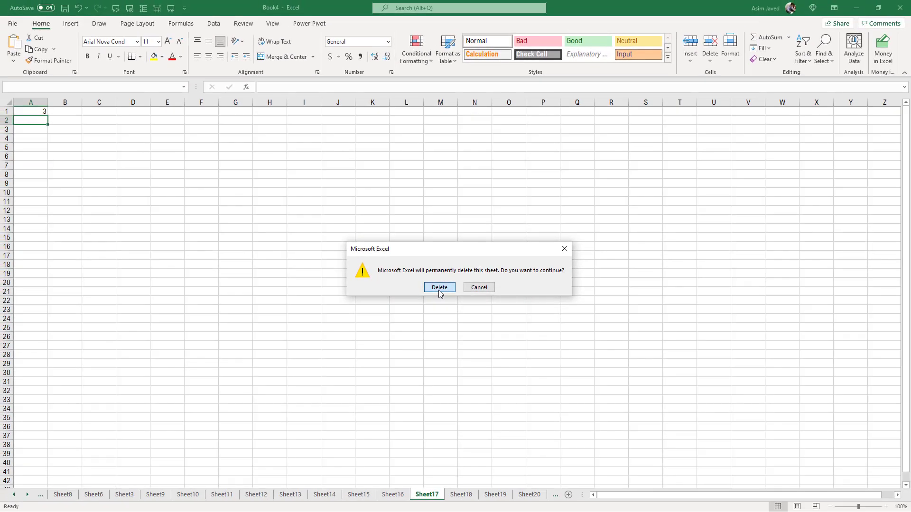
click(439, 288)
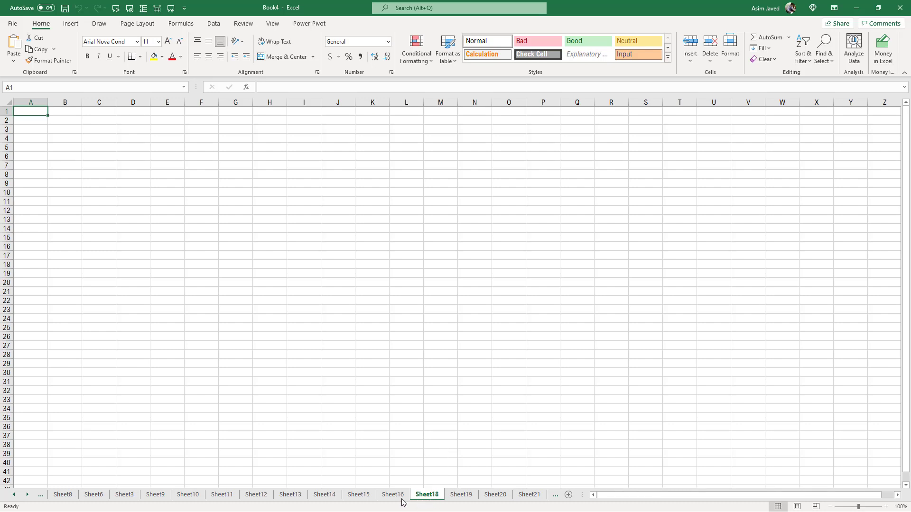
- Group-select all sheets from Sheet8 through Sheet21, starting from Sheet14, and delete them together
click(332, 498)
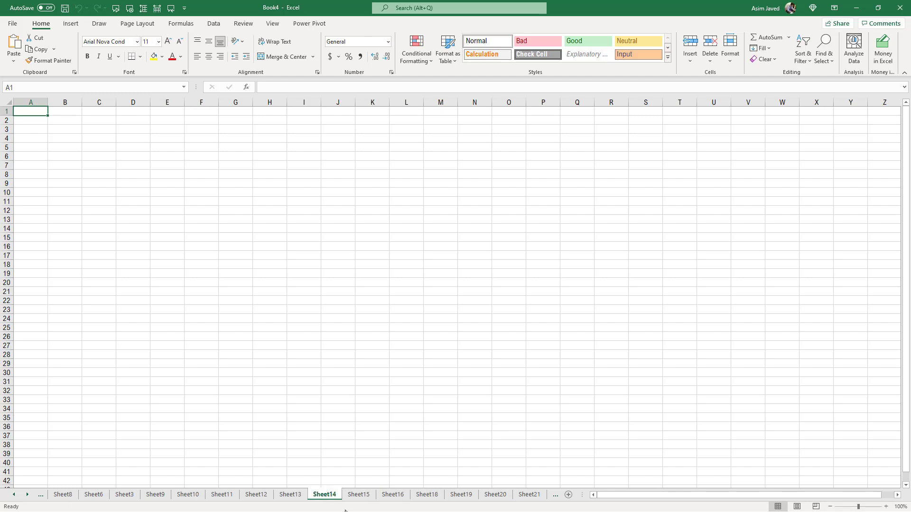
ctrl+click(361, 495)
ctrl+click(393, 496)
ctrl+click(426, 497)
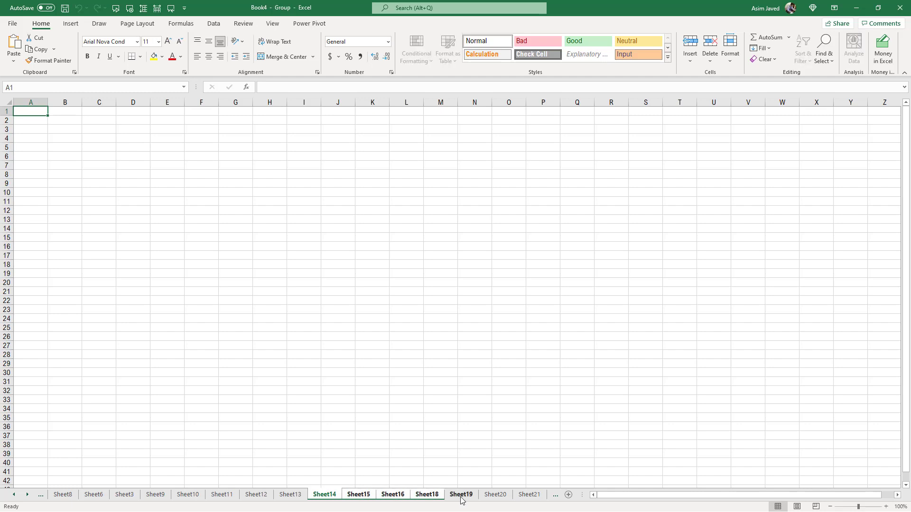
ctrl+click(495, 497)
ctrl+click(523, 497)
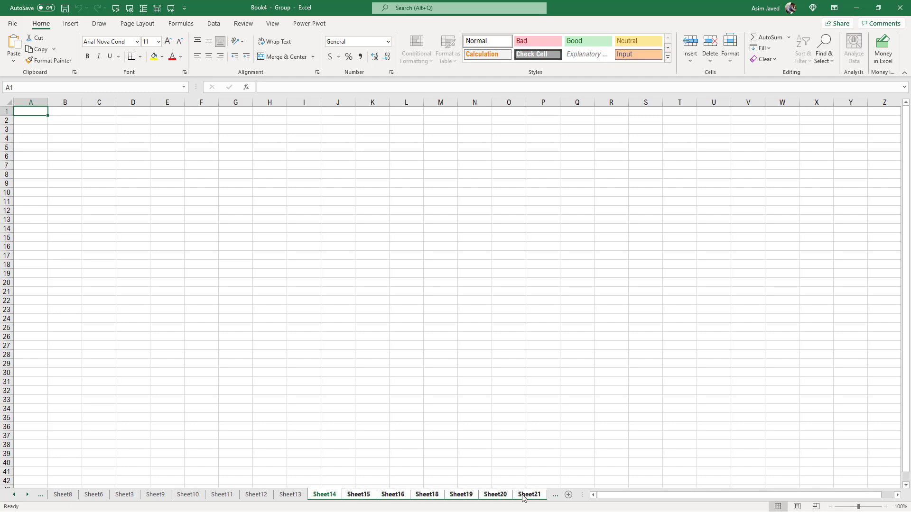
ctrl+click(290, 495)
ctrl+click(256, 495)
ctrl+click(212, 496)
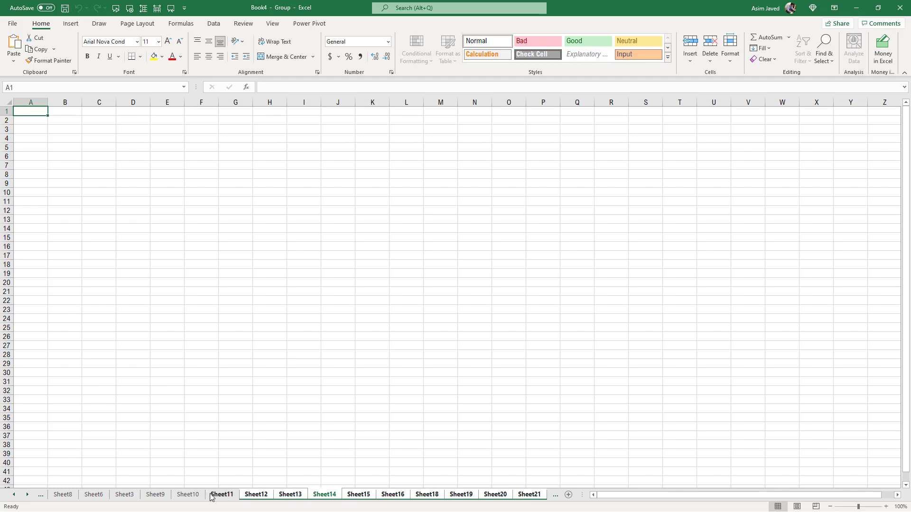
ctrl+click(188, 495)
ctrl+click(156, 496)
ctrl+click(125, 495)
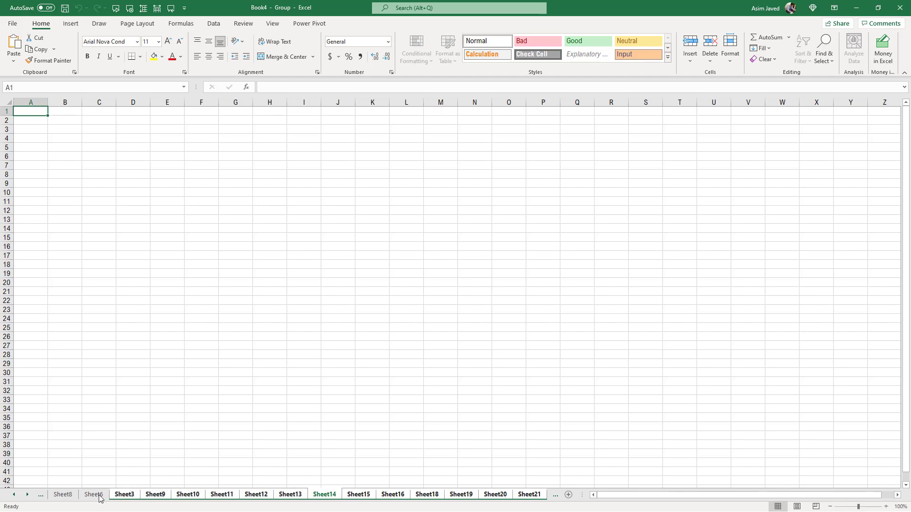
ctrl+click(95, 496)
ctrl+click(62, 496)
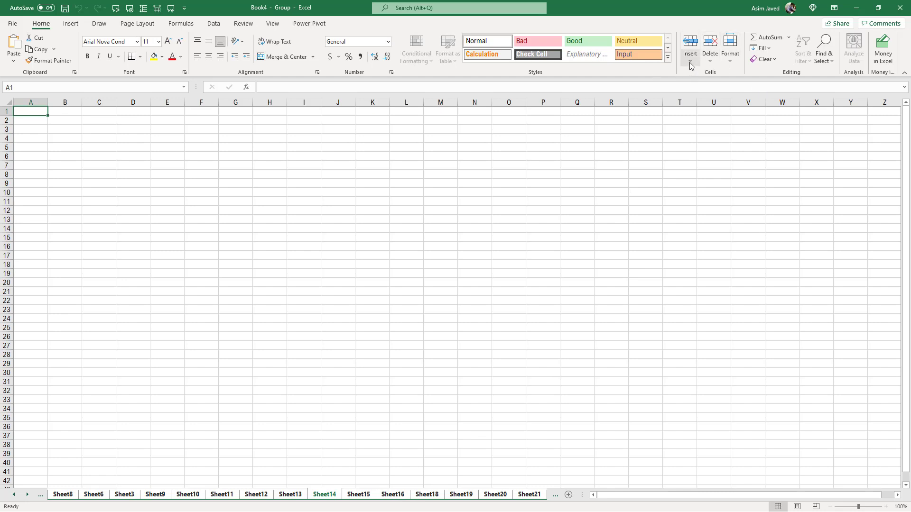
click(710, 62)
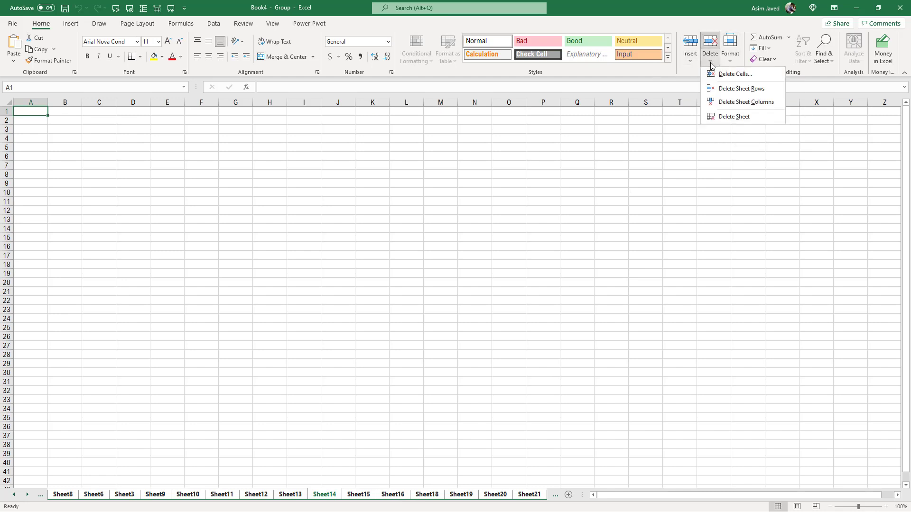
click(742, 116)
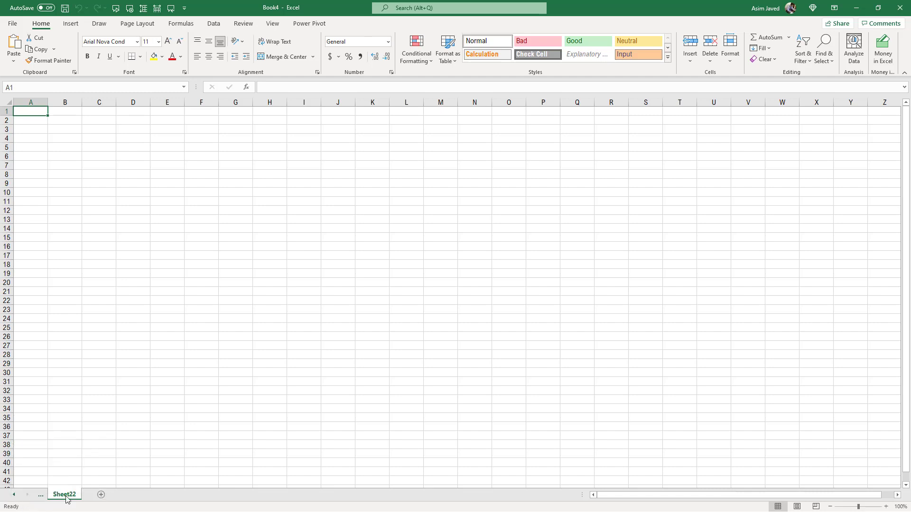
- Select the range of sheets from Sheet22 back to Sheet5, including Chart1, and permanently delete them
click(13, 495)
click(14, 494)
click(14, 496)
click(14, 496)
click(13, 495)
click(14, 496)
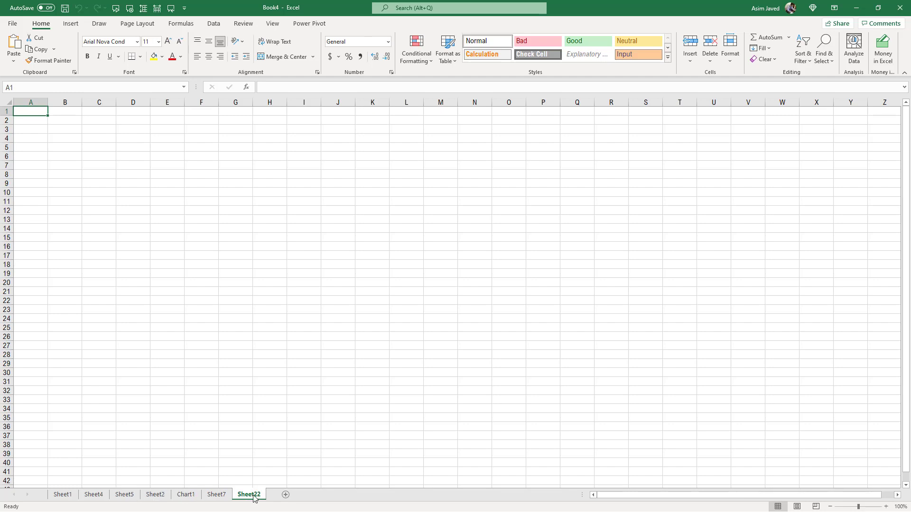
shift+click(128, 498)
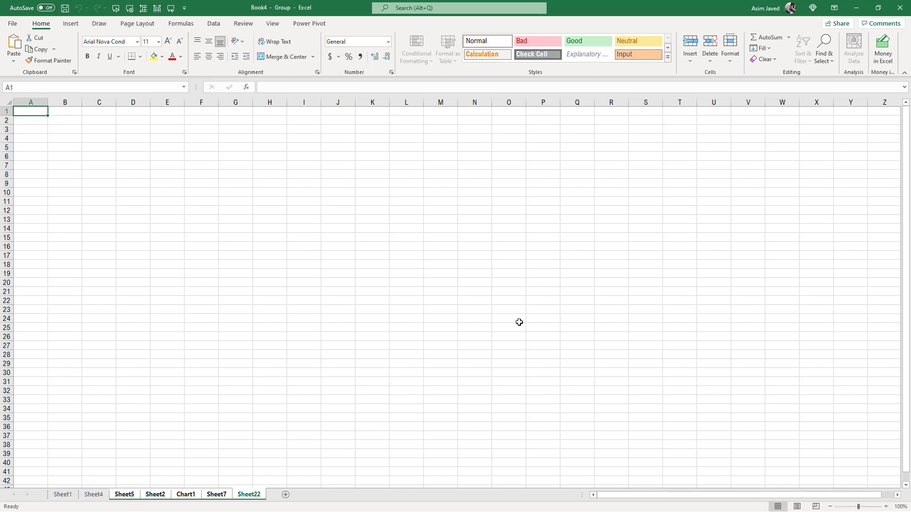
click(709, 61)
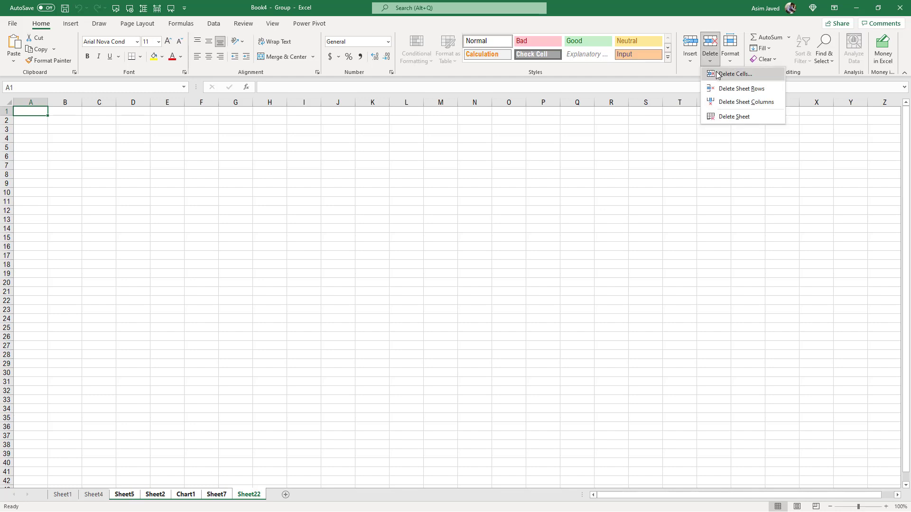
click(745, 119)
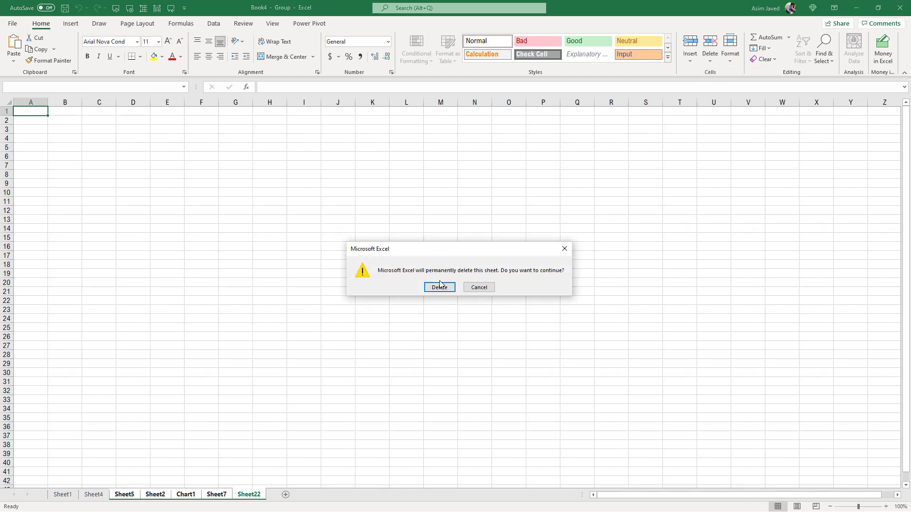
click(440, 288)
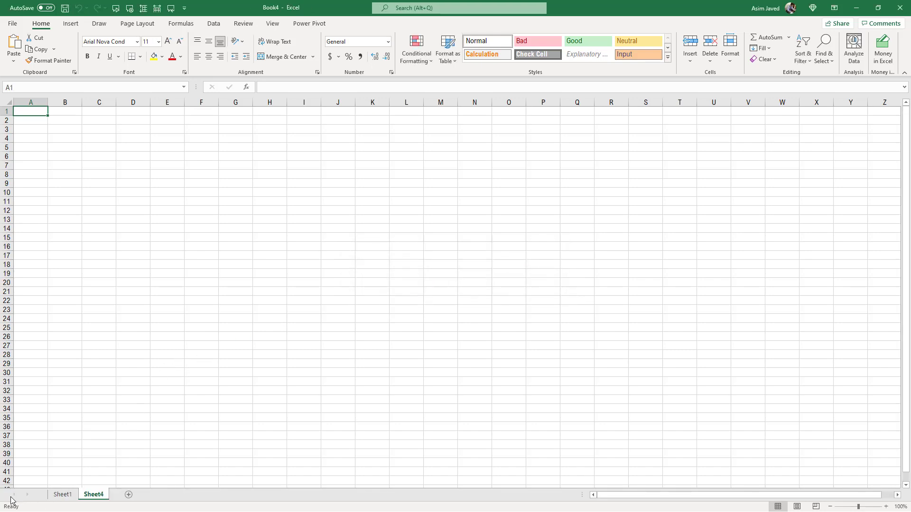
- Select cell F13 on Sheet4 and add two new worksheets after that sheet
click(211, 218)
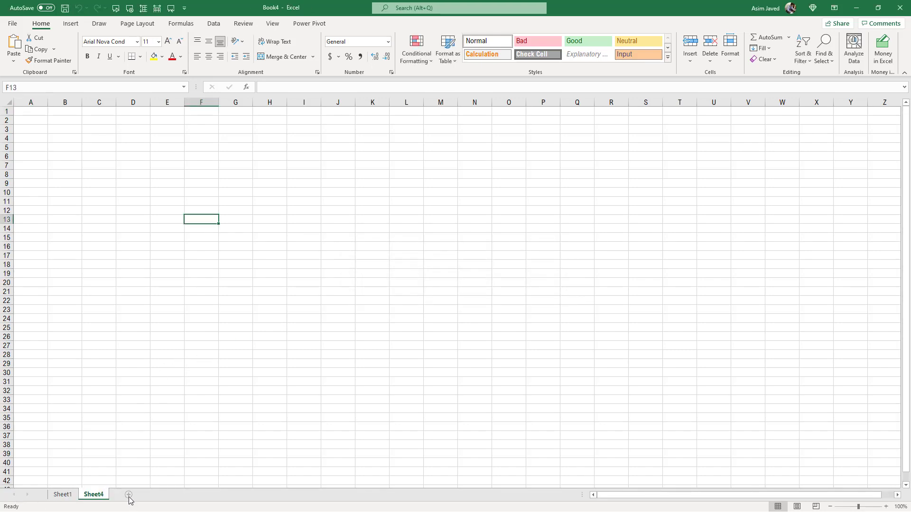
click(128, 495)
click(194, 495)
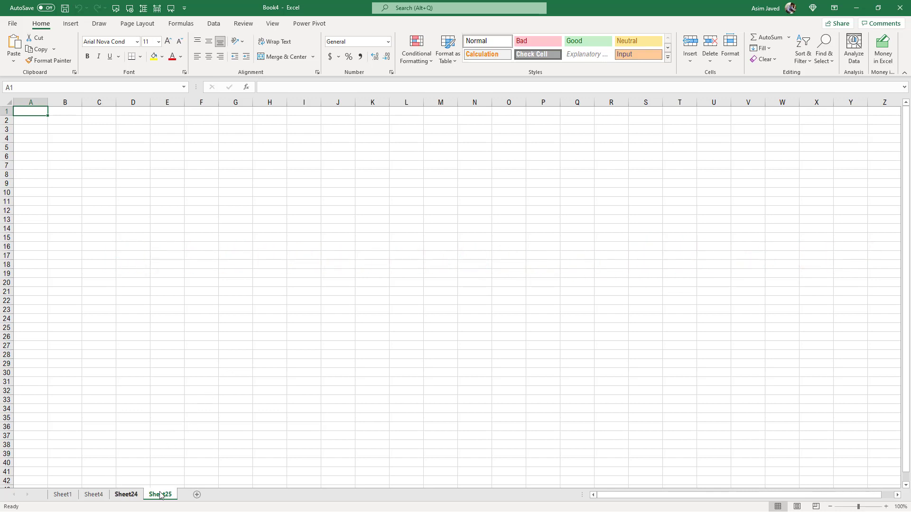
- Activate Sheet24, Sheet4 and Sheet1 in turn directly from their sheet names
click(125, 495)
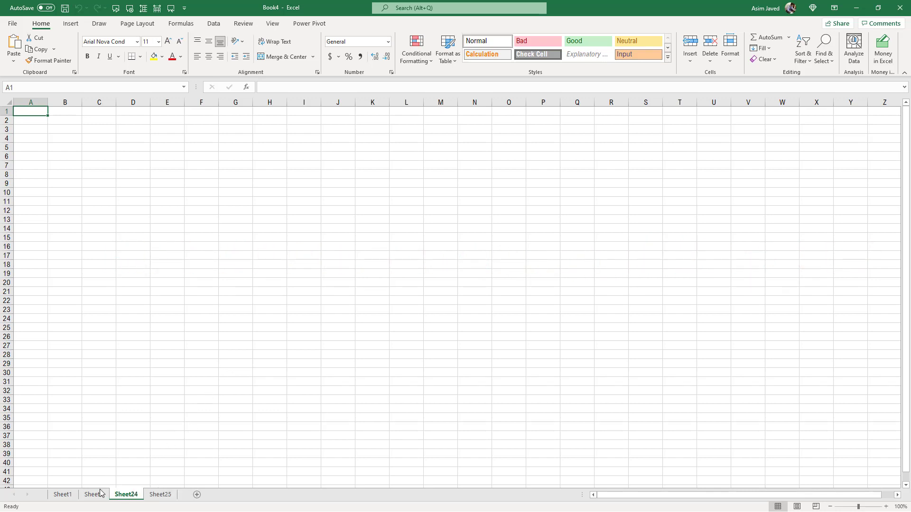
click(94, 494)
click(66, 497)
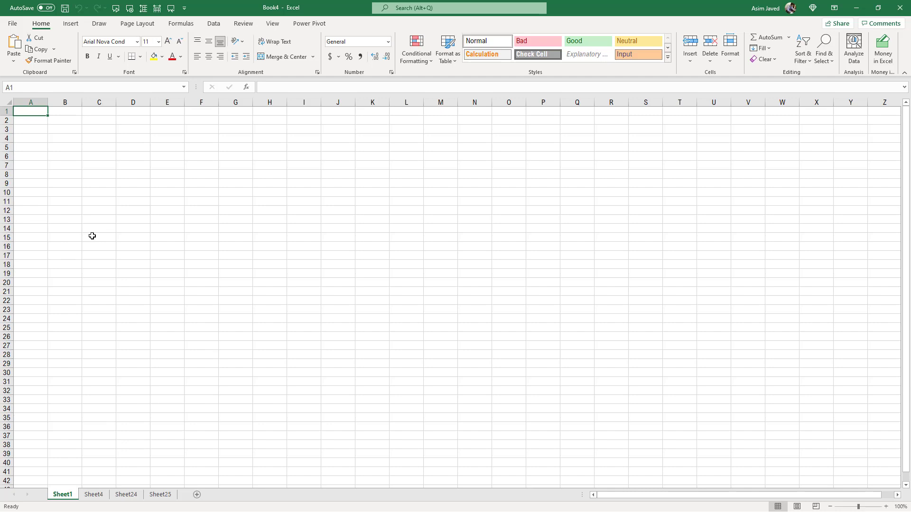
- Move sheet by sheet from Sheet1 forward to Sheet25 and back to Sheet1, twice
key(ctrl+Page_Down)
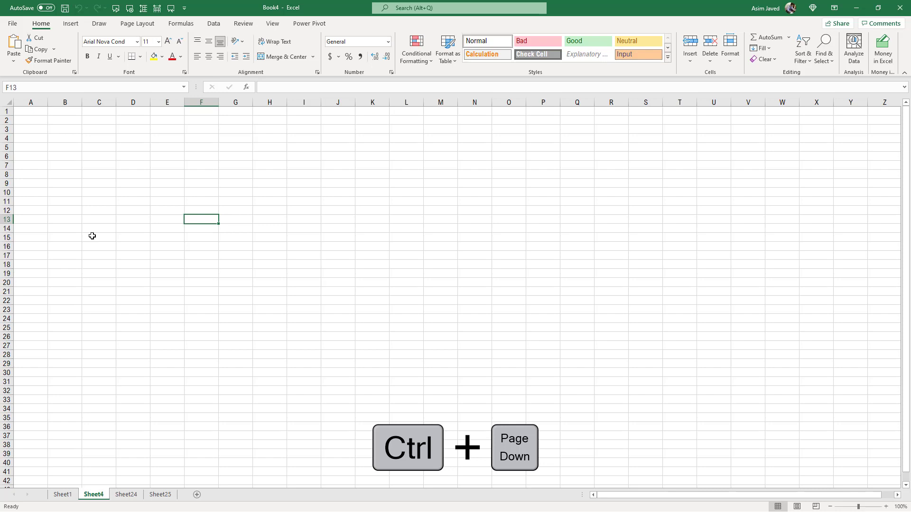
key(ctrl+Page_Down)
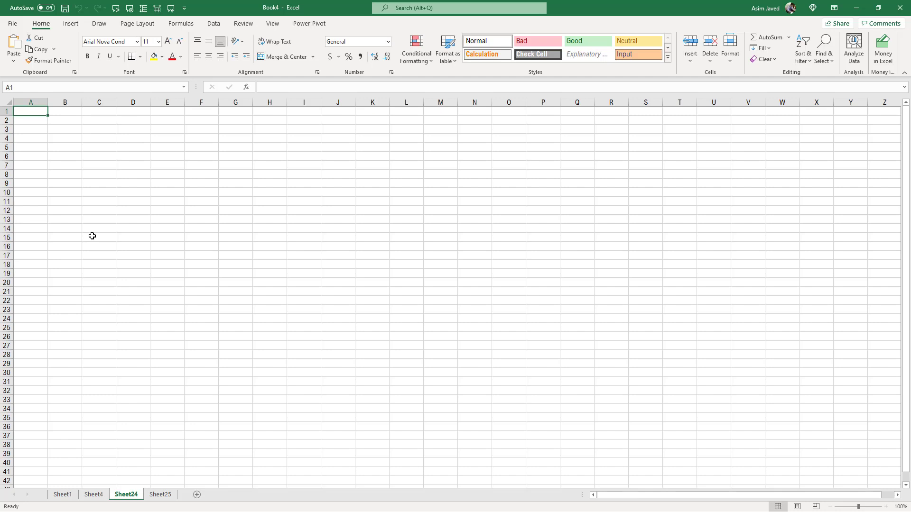
key(ctrl+Page_Down)
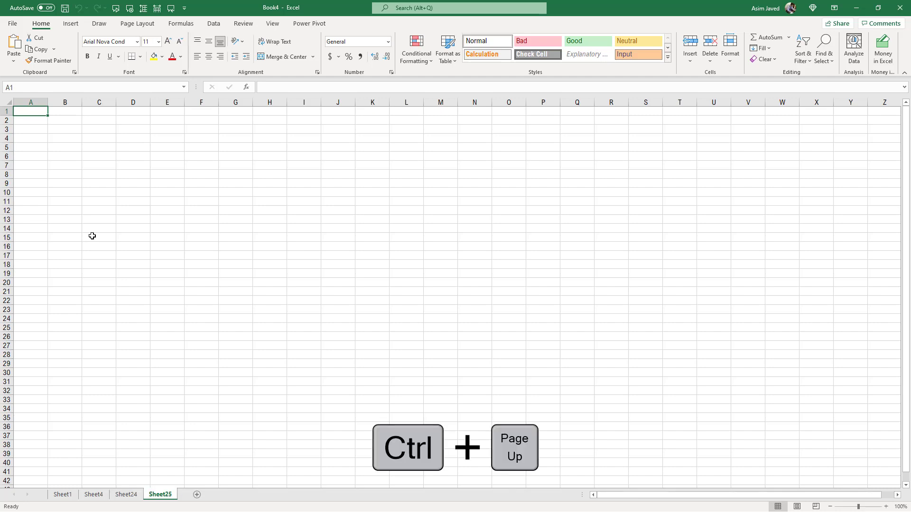
key(ctrl+Page_Up)
key(ctrl+Page_Up)
key(ctrl+Page_Up)
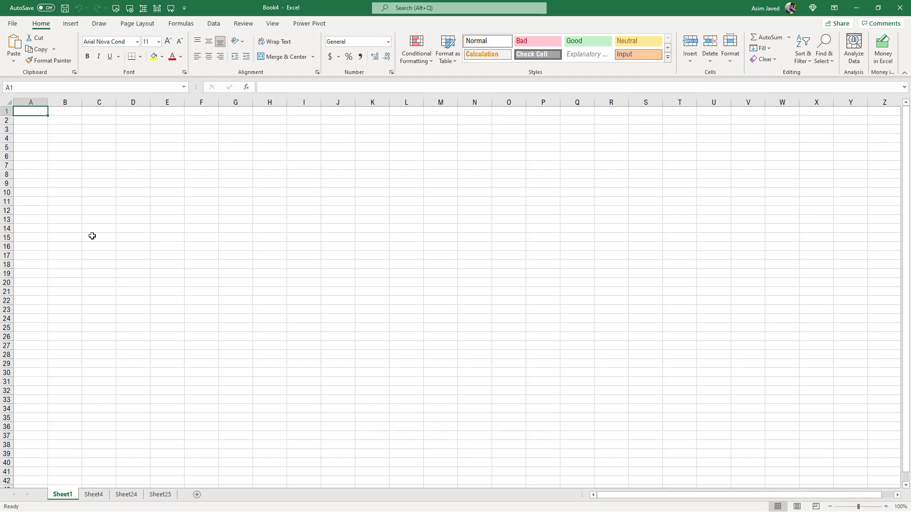
key(ctrl+Page_Down)
key(ctrl+Page_Down)
key(ctrl+Page_Down)
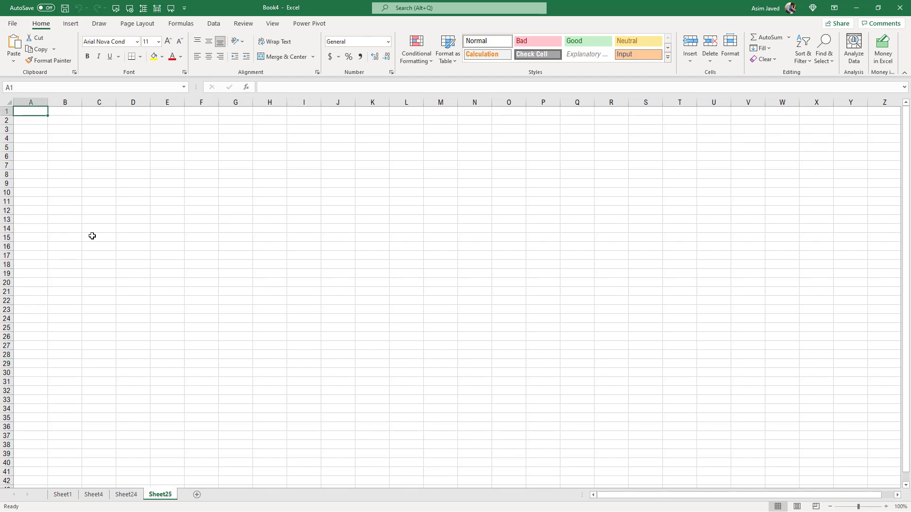
key(ctrl+Page_Up)
key(ctrl+Page_Up)
key(ctrl+Page_Up)
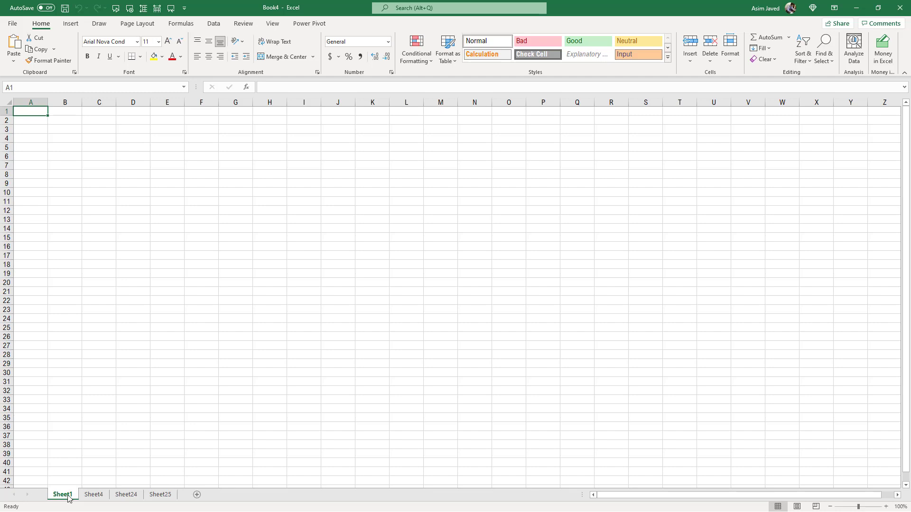
- Select cell C41 on Sheet1 and rename that sheet as mySheet
click(97, 471)
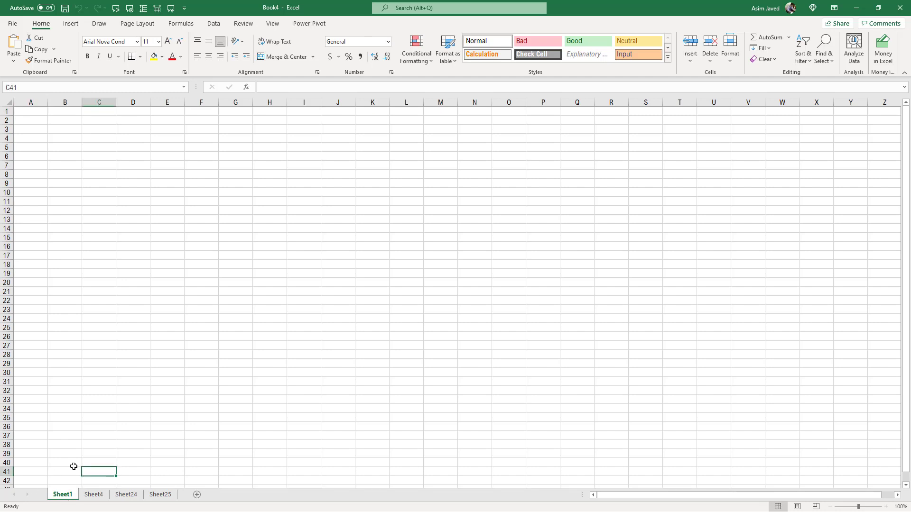
double_click(68, 496)
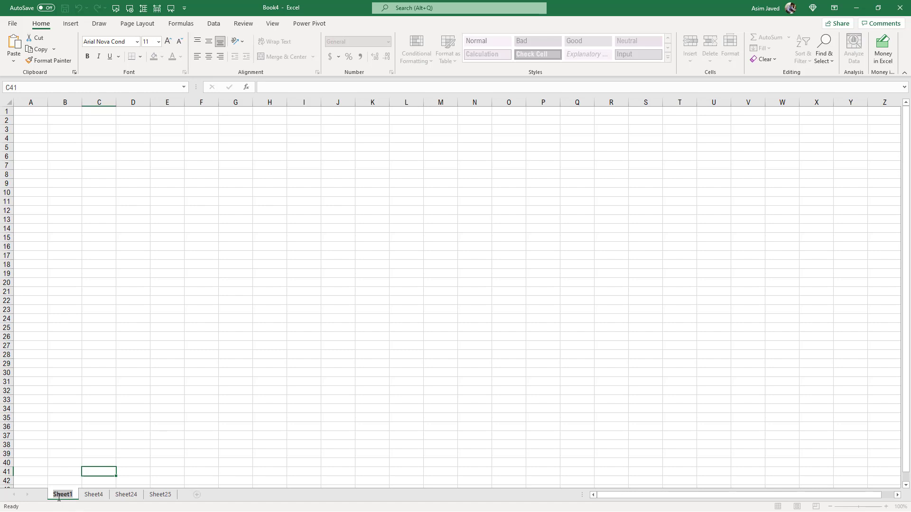
key(BackSpace)
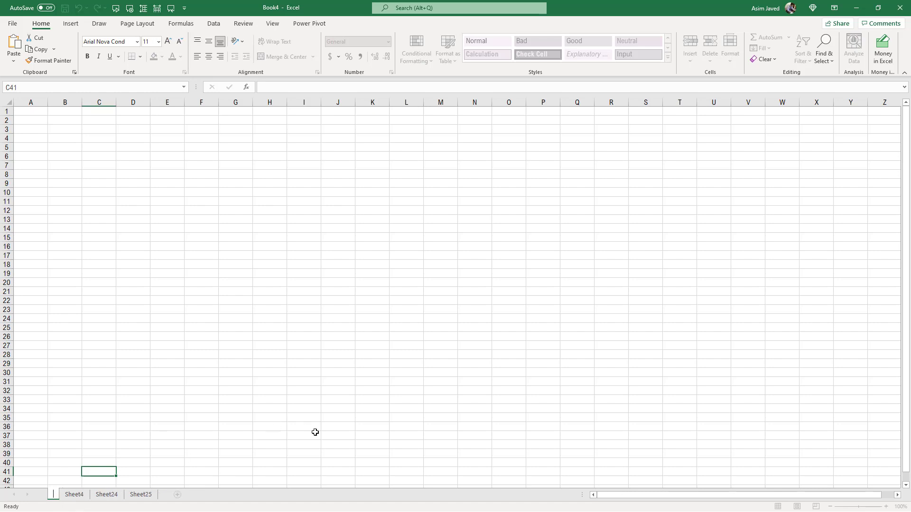
text(mySheet)
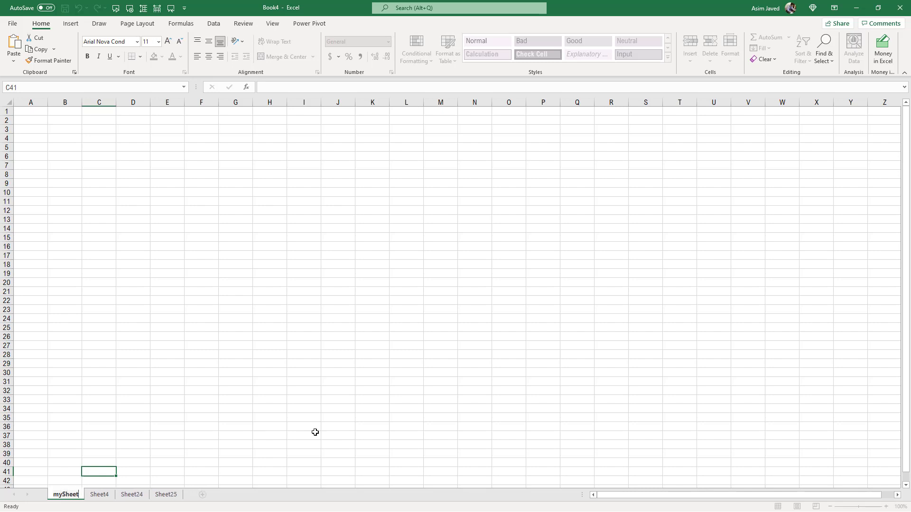
key(Return)
- Rename Sheet4 as Financial Statement
click(104, 498)
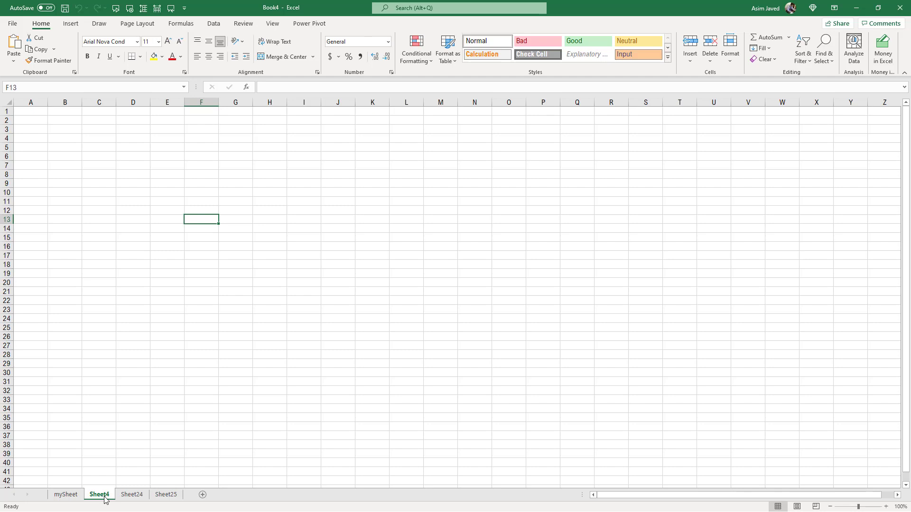
double_click(106, 499)
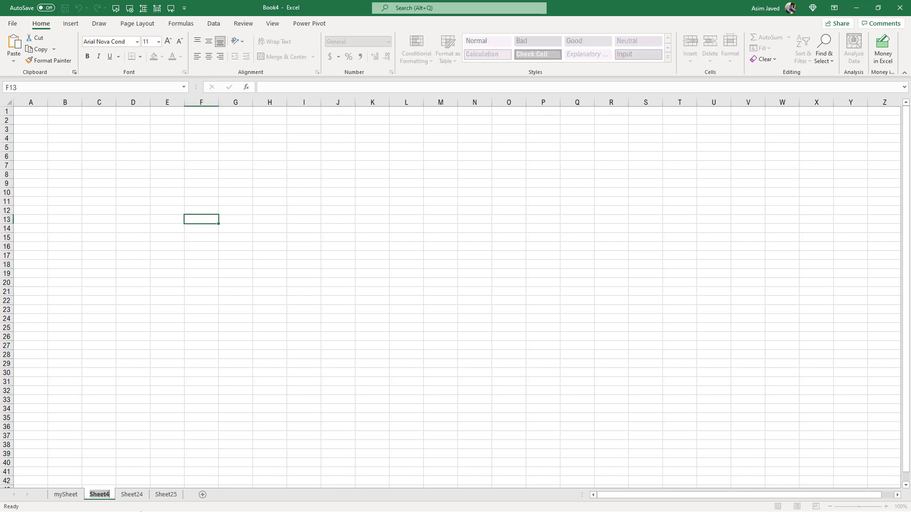
text(Financia)
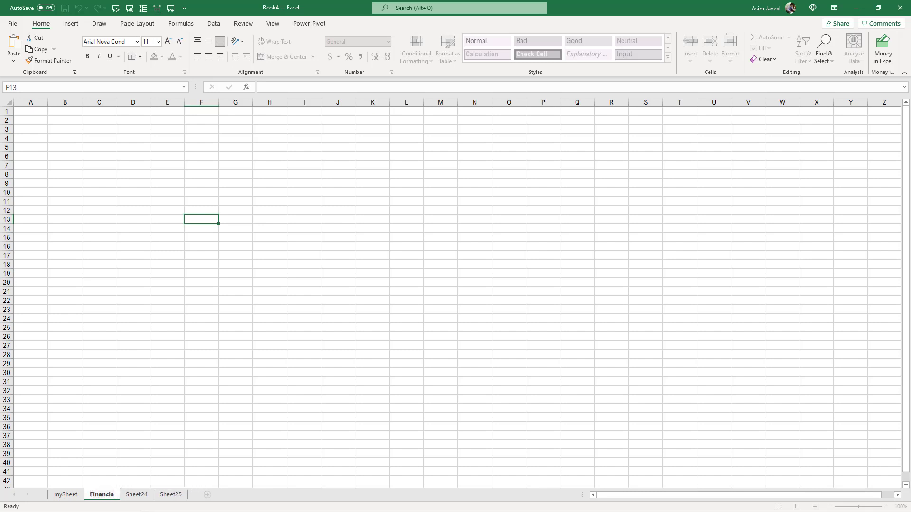
text(l Statement)
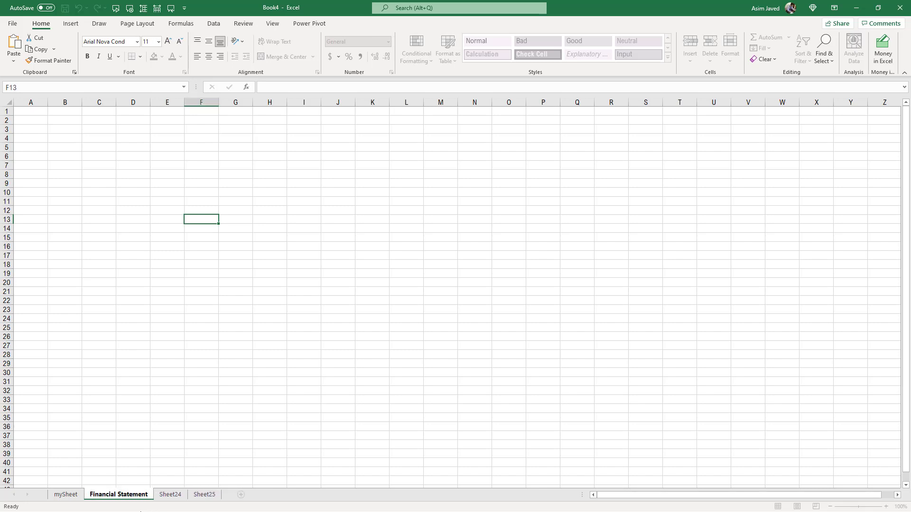
key(Return)
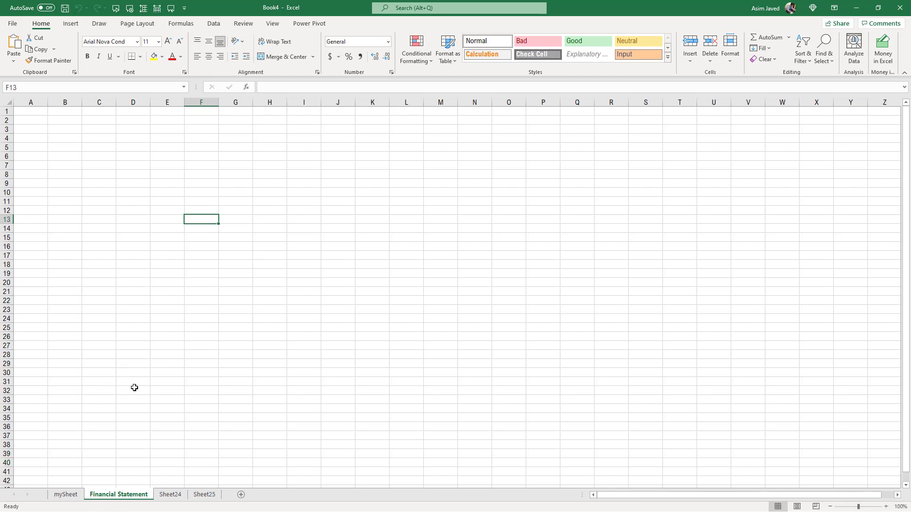
- Rename Sheet24 as Analysis and Sheet25 as Assumptions
double_click(170, 494)
text(An)
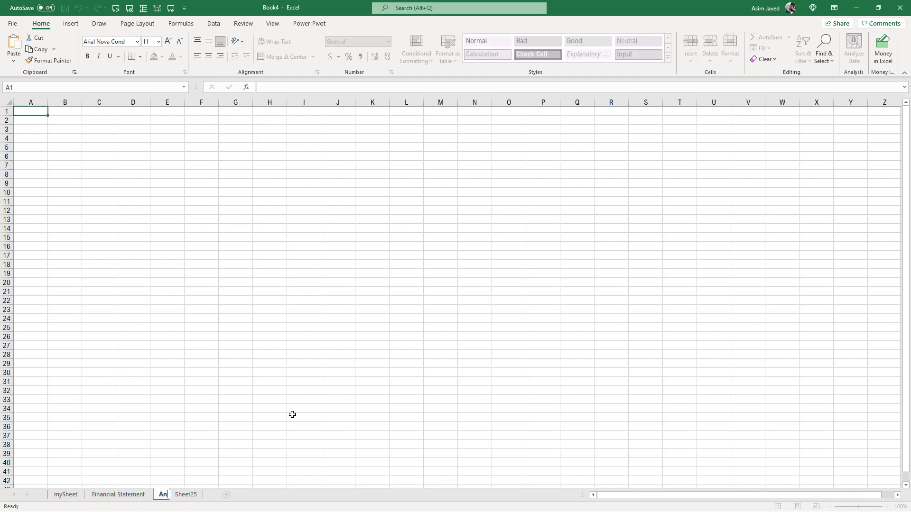
text(alysis)
key(Return)
double_click(205, 495)
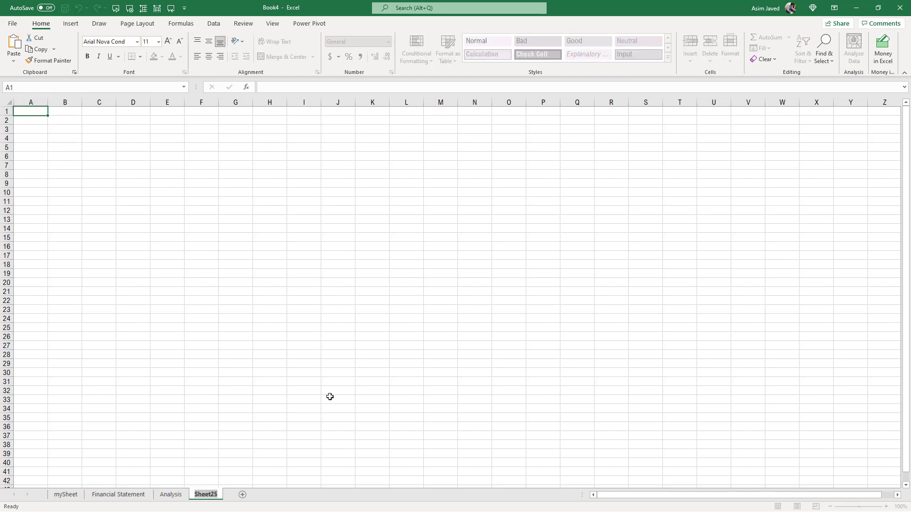
text(Assumptions)
key(Return)
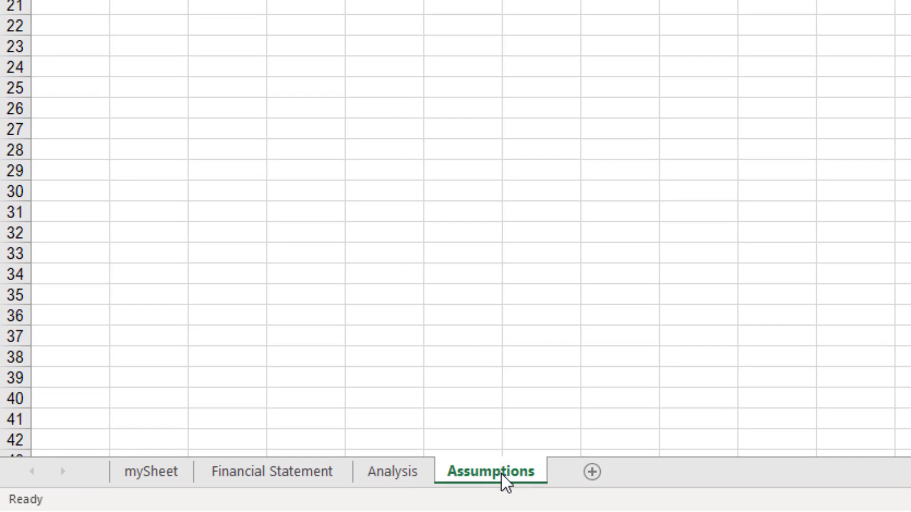
- Move the Assumptions sheet to the first position, ahead of mySheet
drag(500, 470, 494, 465)
mouse_move(435, 452)
mouse_down()
mouse_move(81, 400)
mouse_move(98, 411)
mouse_up()
drag(97, 412, 97, 412)
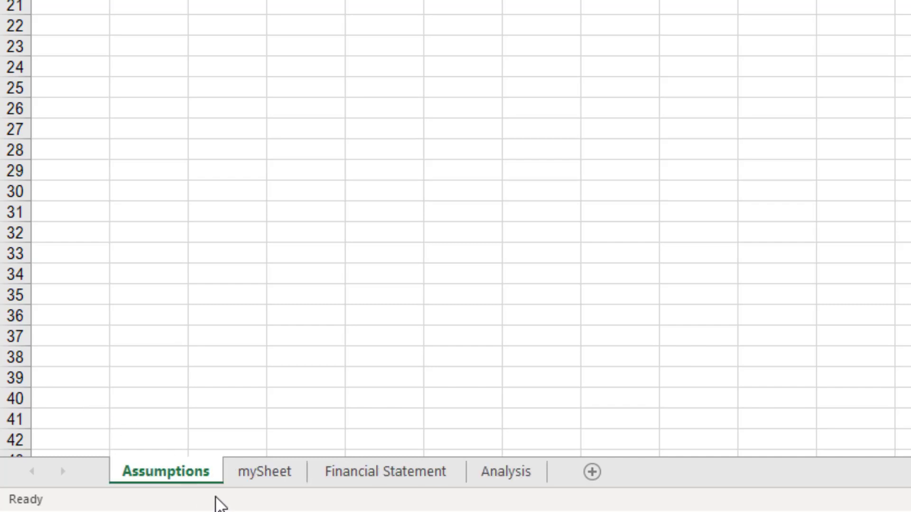
- Reorder the sheets so that Financial Statement and Analysis both come before mySheet
drag(413, 469, 377, 449)
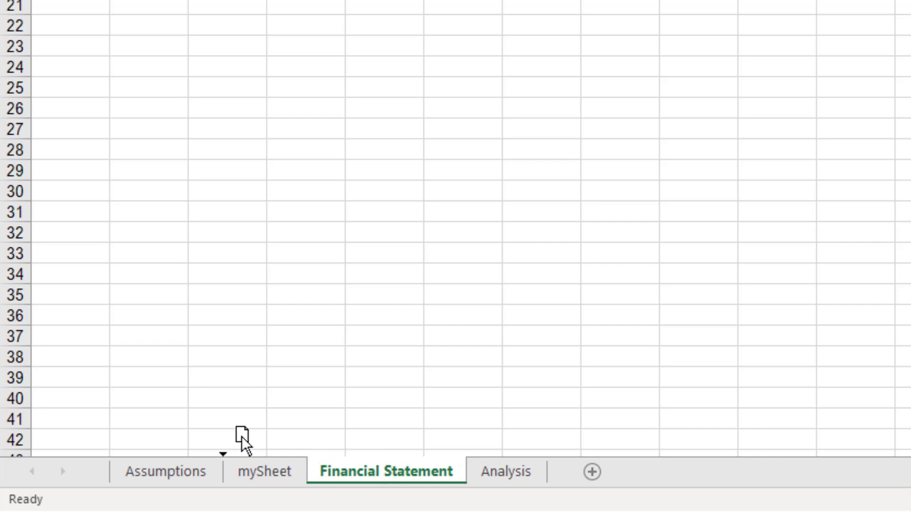
drag(241, 438, 241, 437)
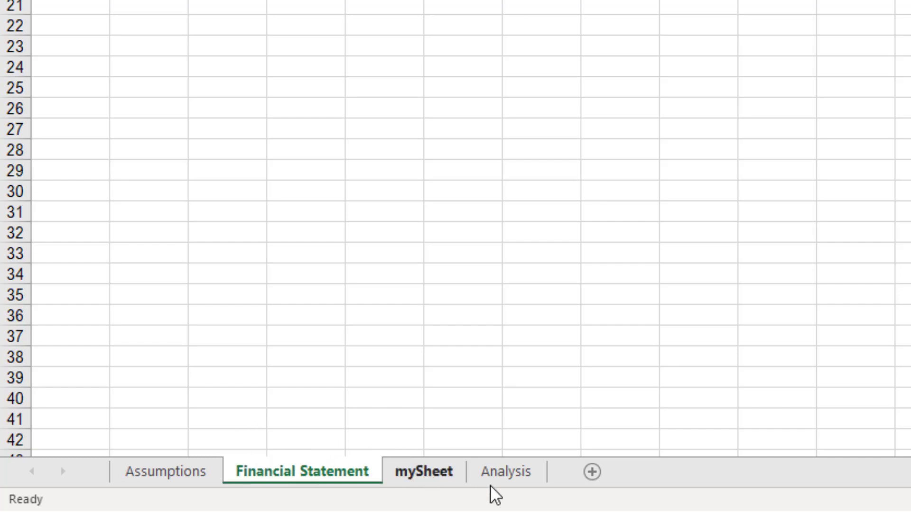
drag(511, 478, 411, 454)
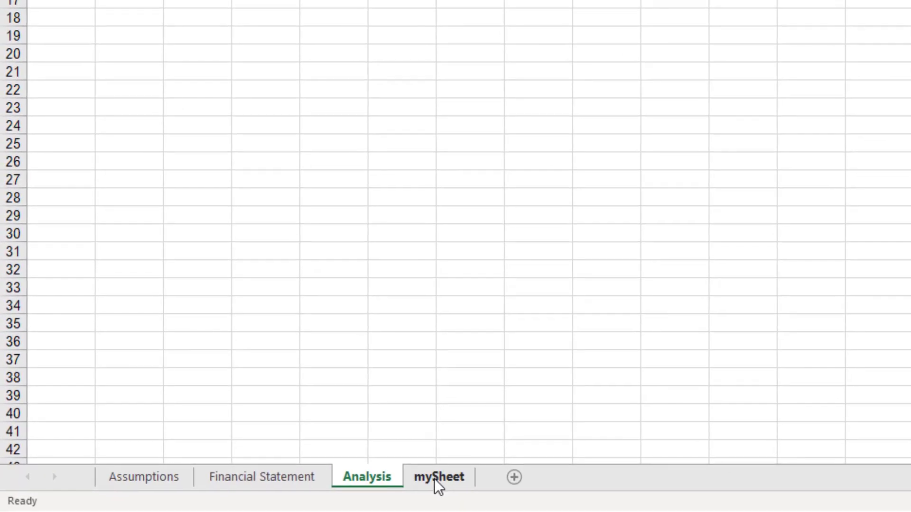
- Hide the mySheet worksheet
click(435, 479)
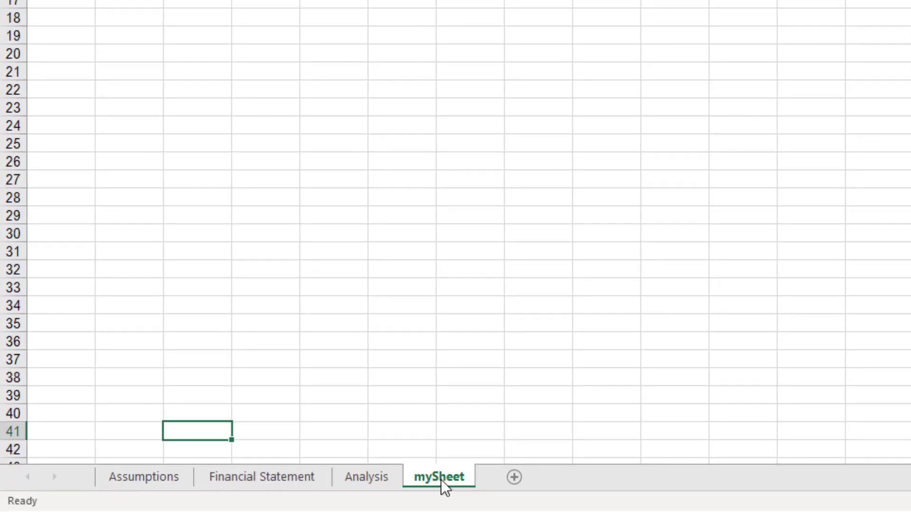
right_click(435, 477)
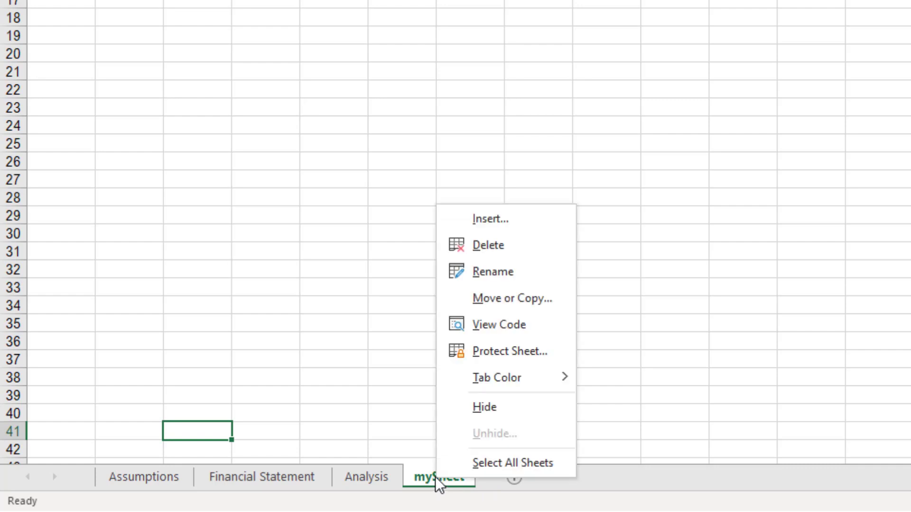
click(506, 411)
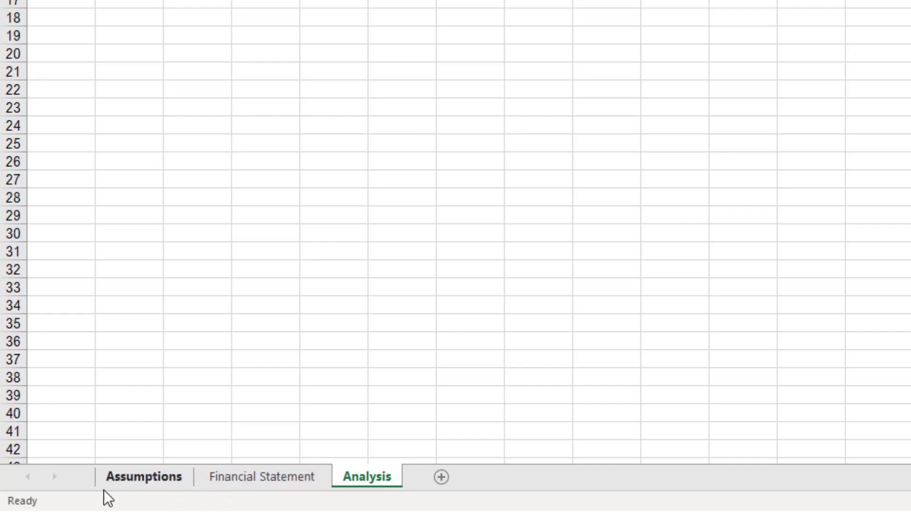
- Unhide the mySheet worksheet
right_click(370, 482)
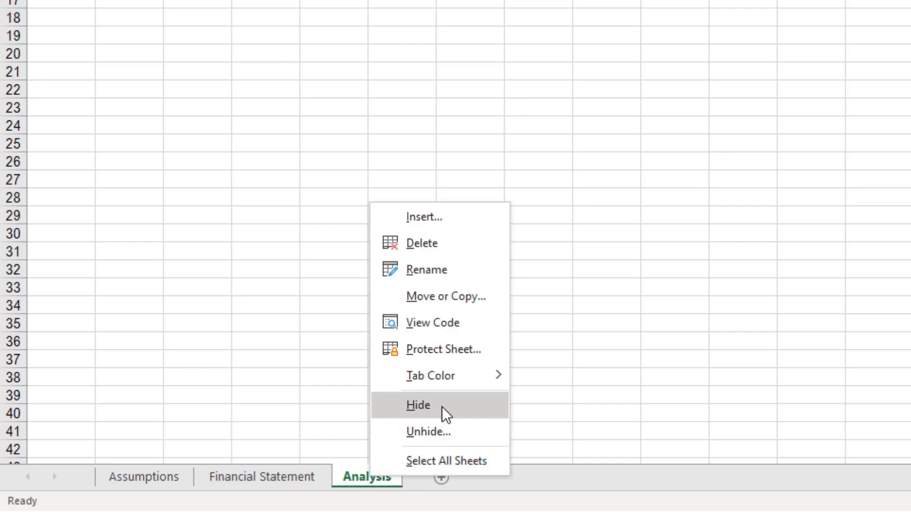
click(448, 432)
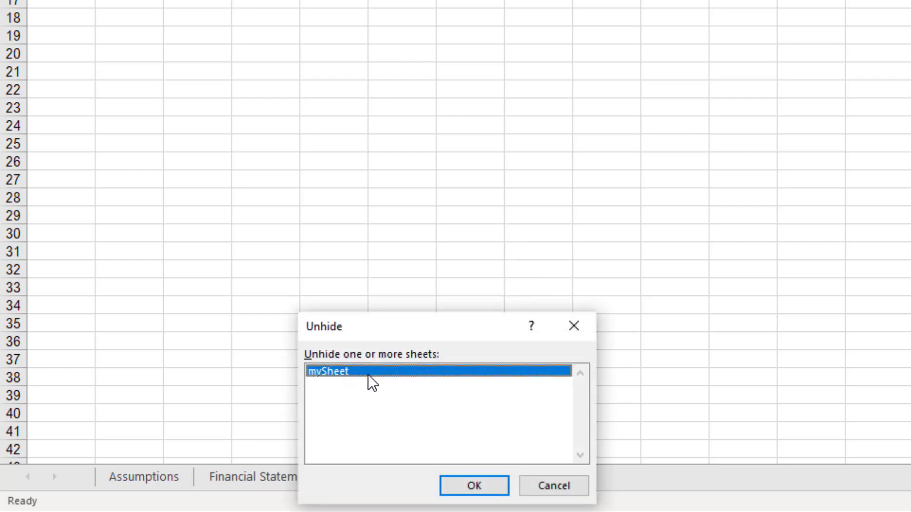
click(486, 487)
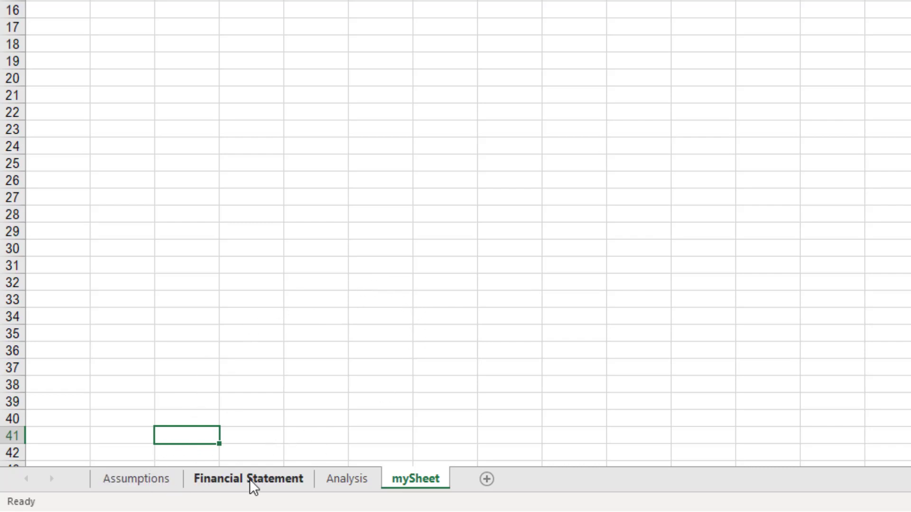
- Color the Assumptions sheet tab with the gold theme color
right_click(155, 481)
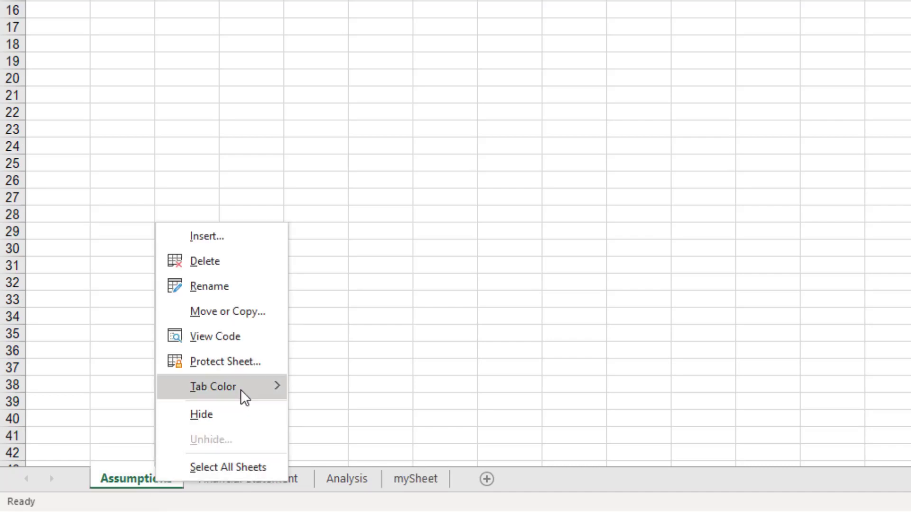
mouse_move(240, 389)
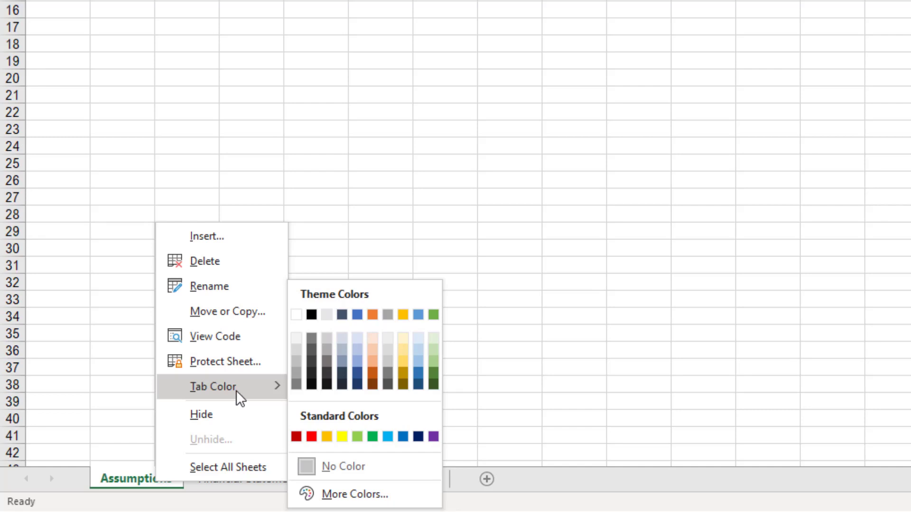
click(402, 315)
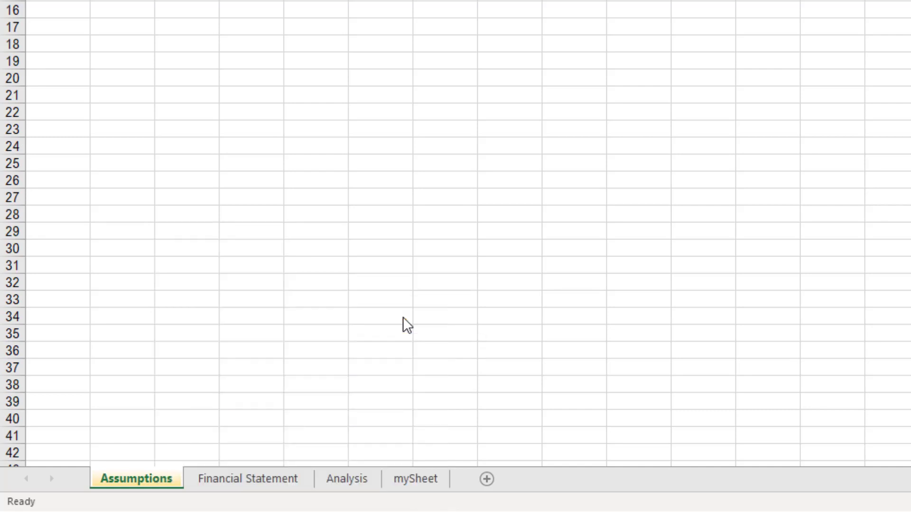
- Color the Financial Statement sheet tab with the light blue theme color beside gold
right_click(250, 478)
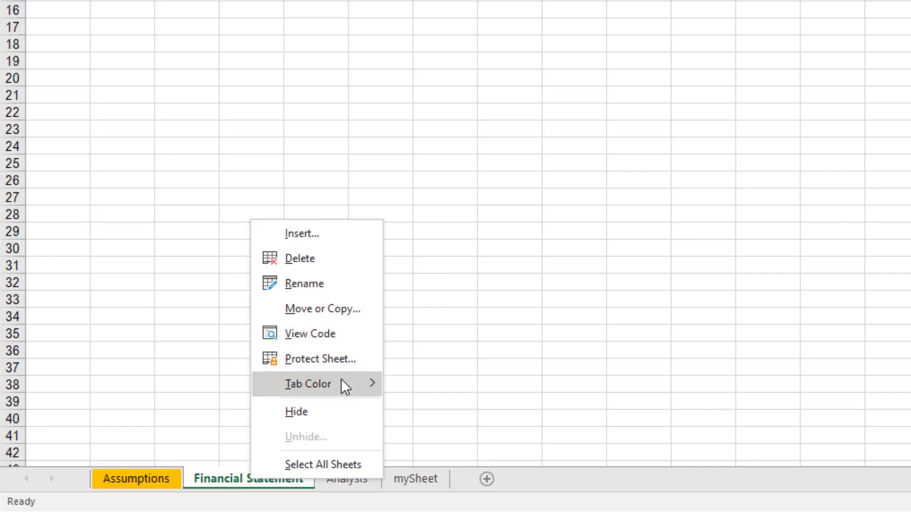
mouse_move(341, 380)
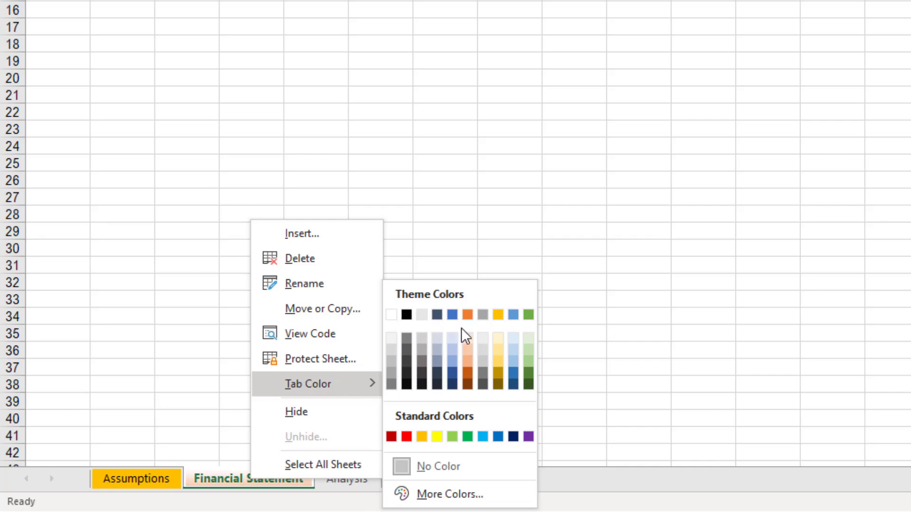
click(517, 316)
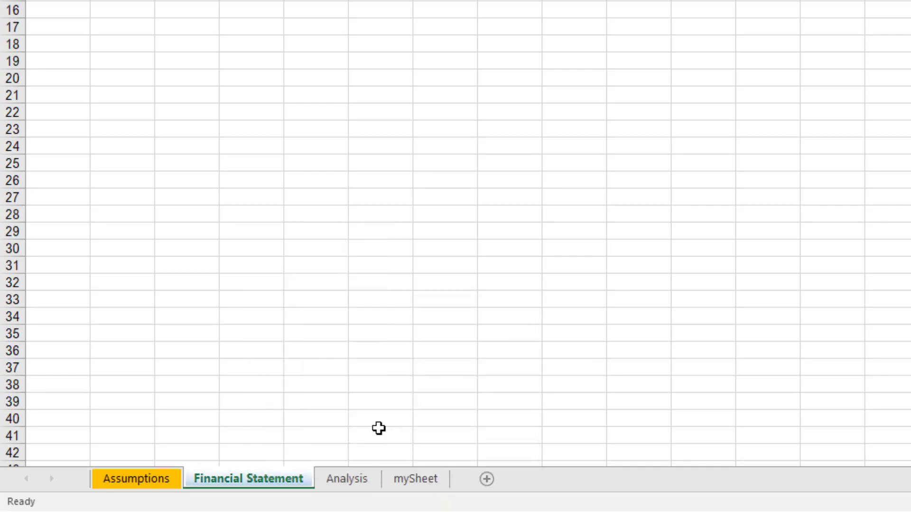
- Color the mySheet tab with the gold theme color and select cell H37 on that sheet
click(411, 479)
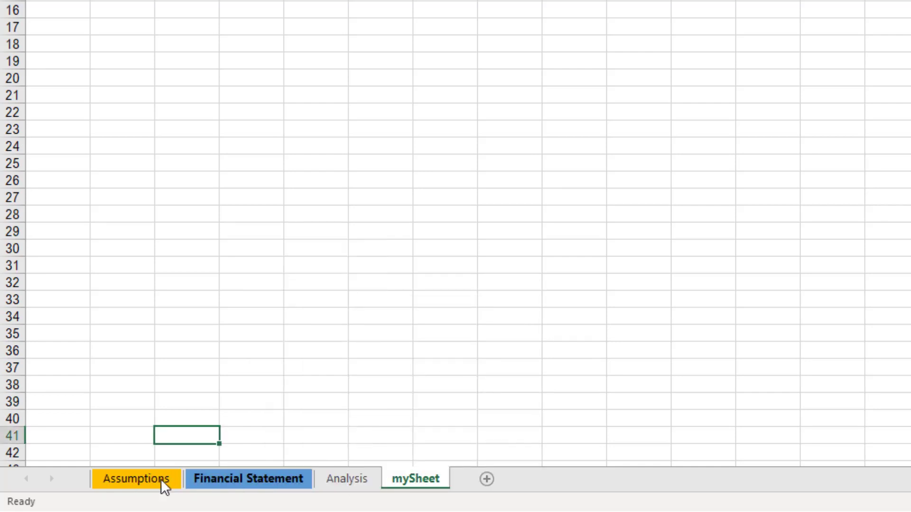
right_click(410, 480)
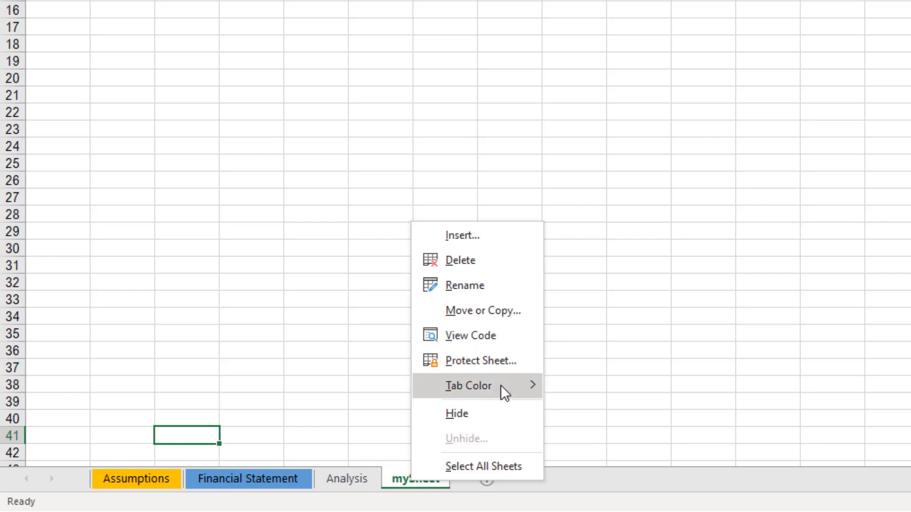
mouse_move(501, 386)
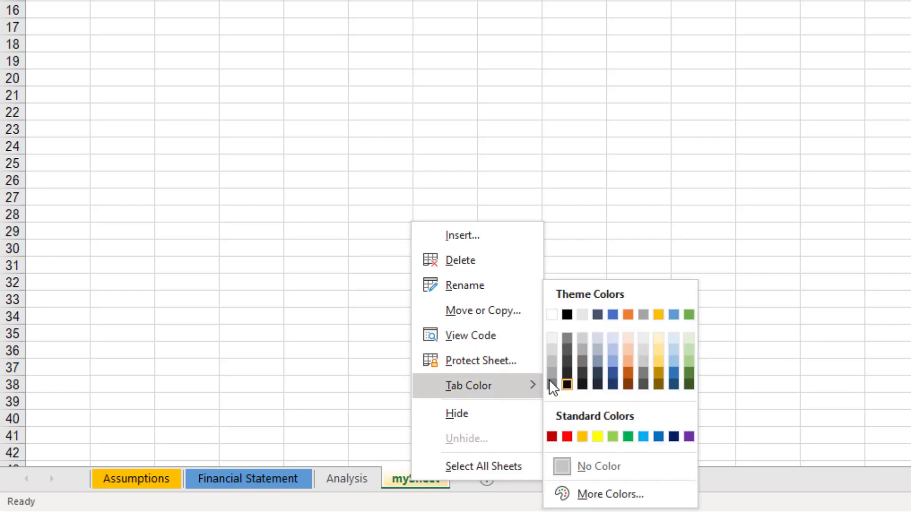
click(661, 314)
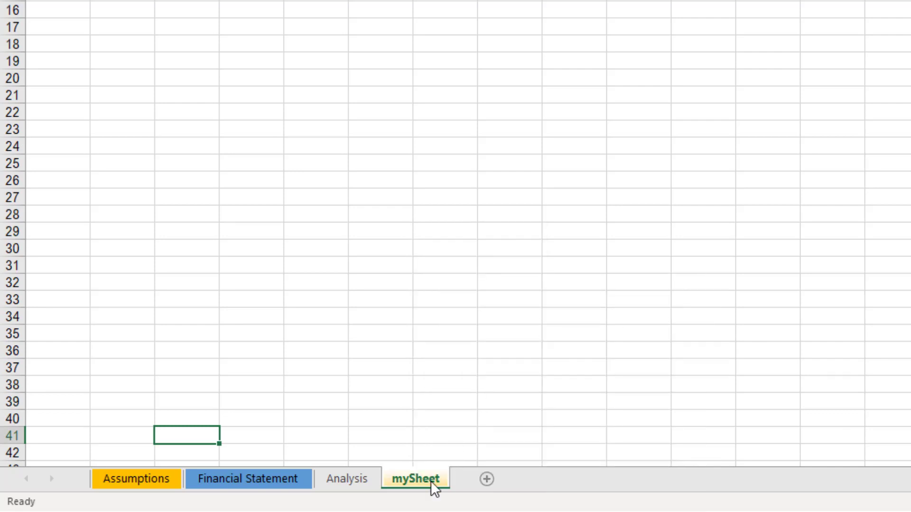
click(493, 366)
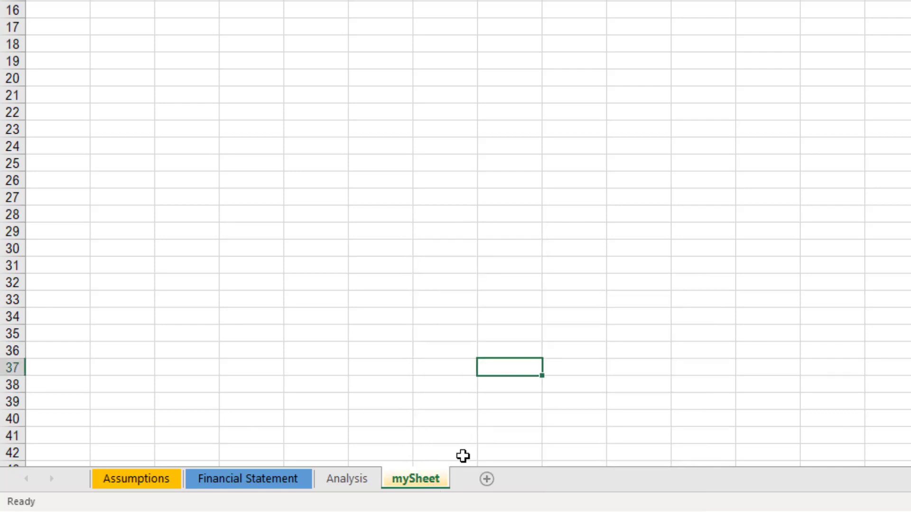
- Move mySheet to the position between Assumptions and Financial Statement
click(362, 482)
click(429, 481)
drag(302, 451, 221, 451)
- Insert a new worksheet directly after the Analysis sheet
click(437, 481)
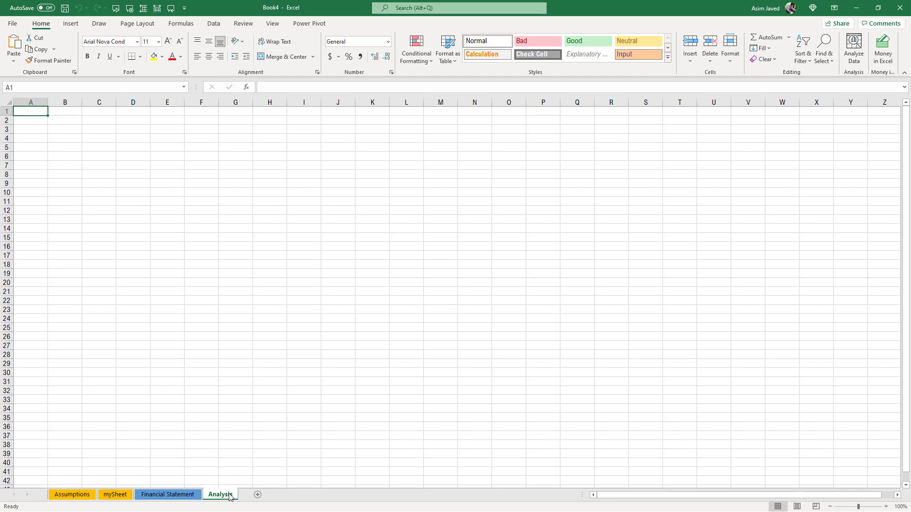
click(257, 495)
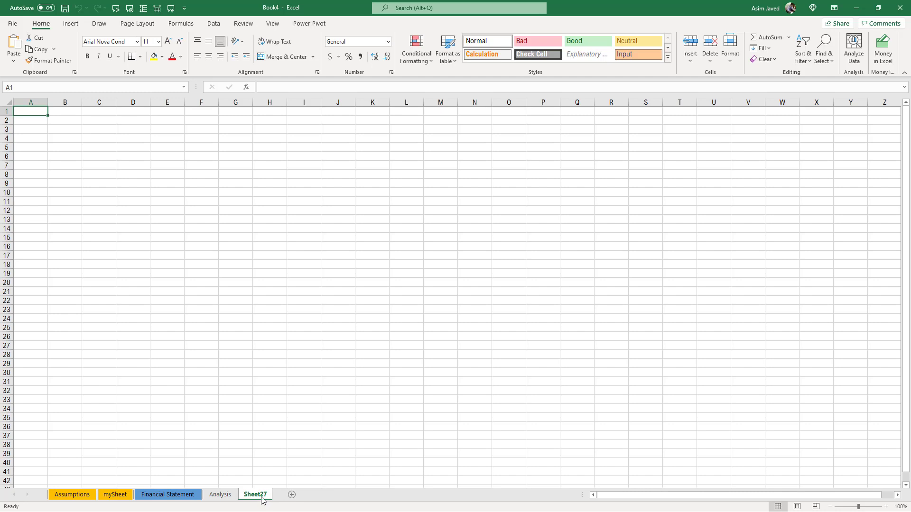
right_click(258, 496)
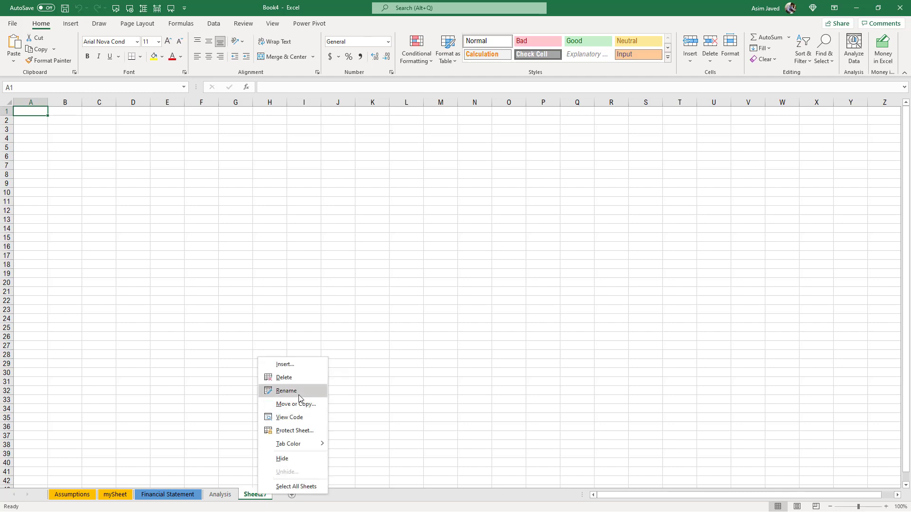
click(260, 498)
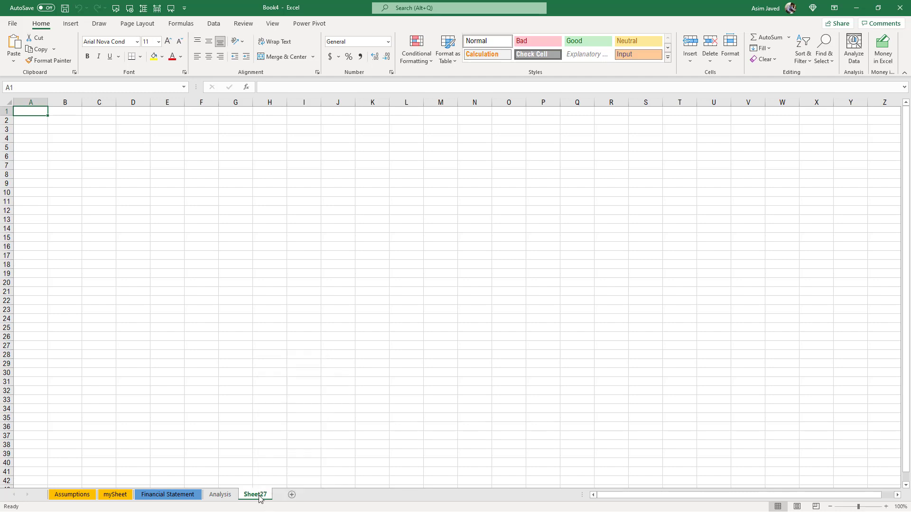
double_click(259, 496)
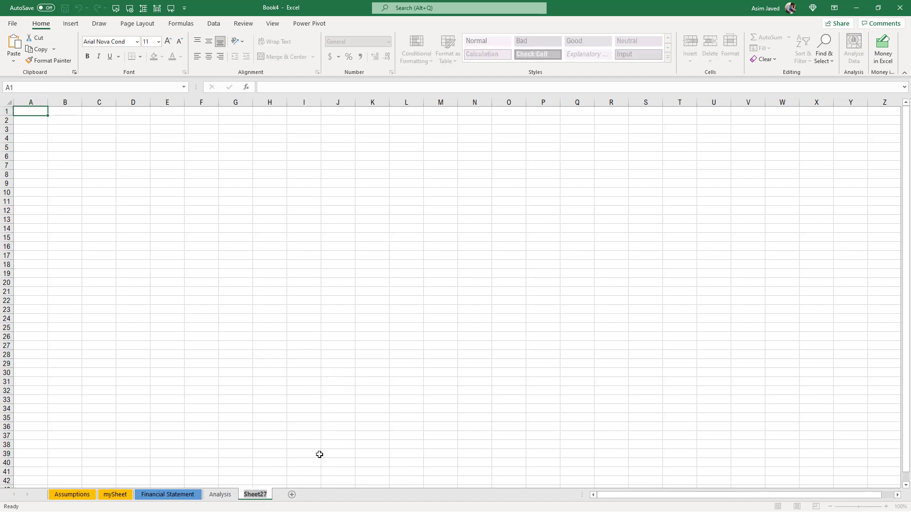
key(Return)
- Try to rename the new worksheet after Analysis as History
right_click(260, 497)
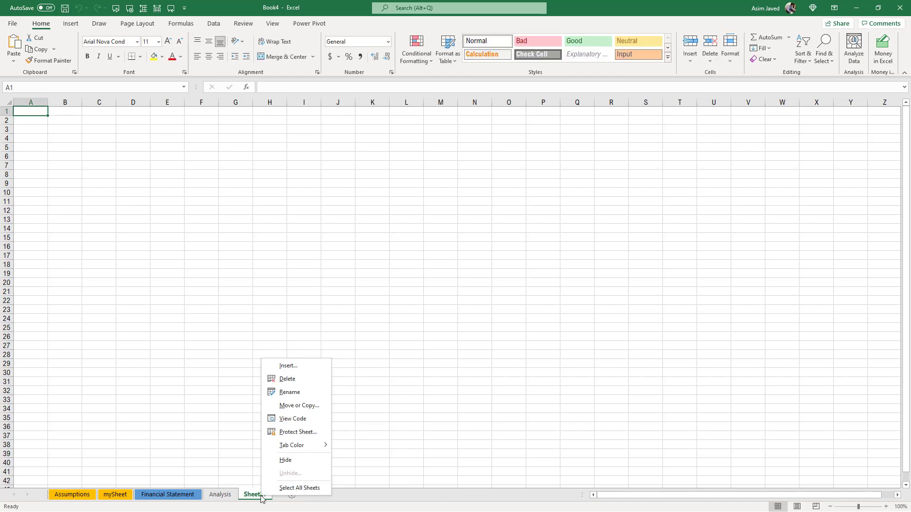
click(301, 396)
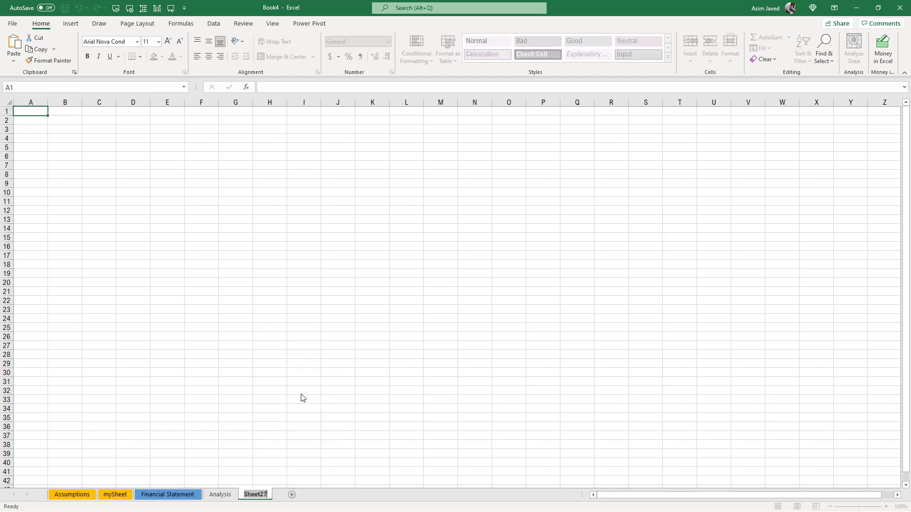
text(Hi)
text(stro)
key(BackSpace)
key(BackSpace)
key(BackSpace)
key(BackSpace)
key(BackSpace)
key(BackSpace)
key(BackSpace)
text(History)
key(Return)
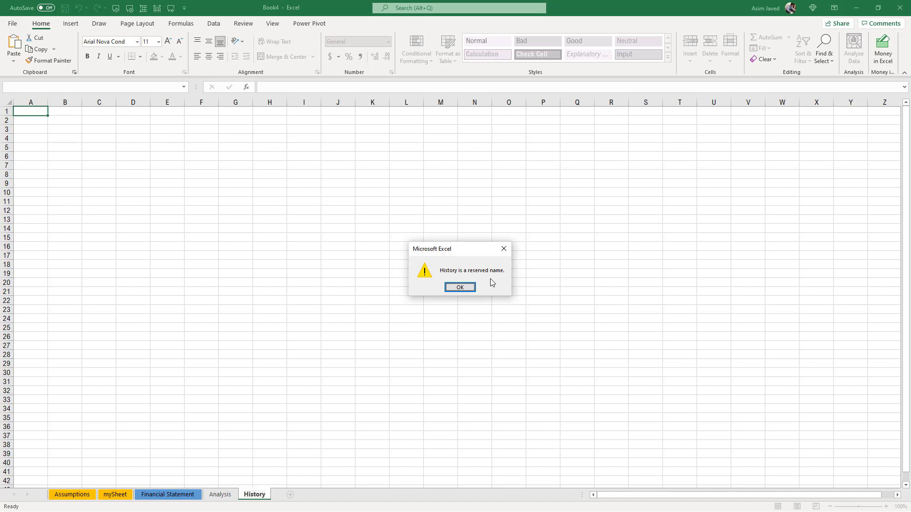
click(464, 289)
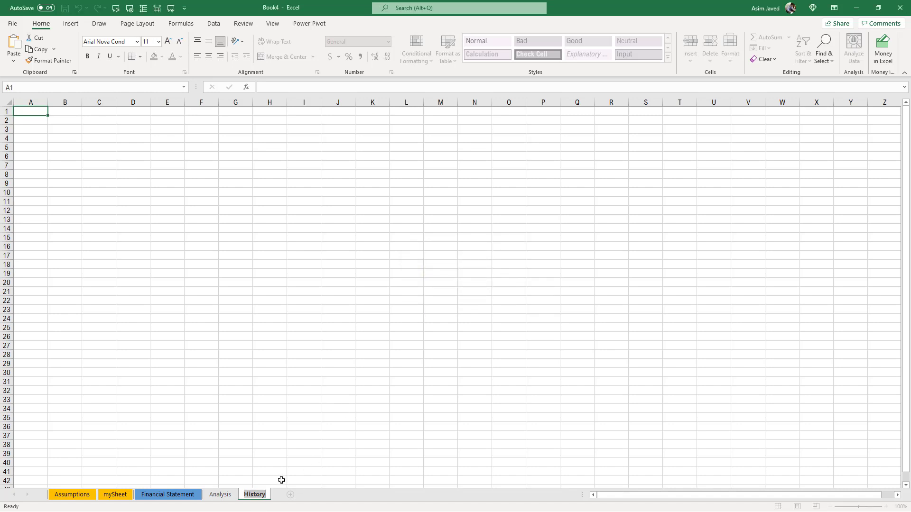
click(269, 500)
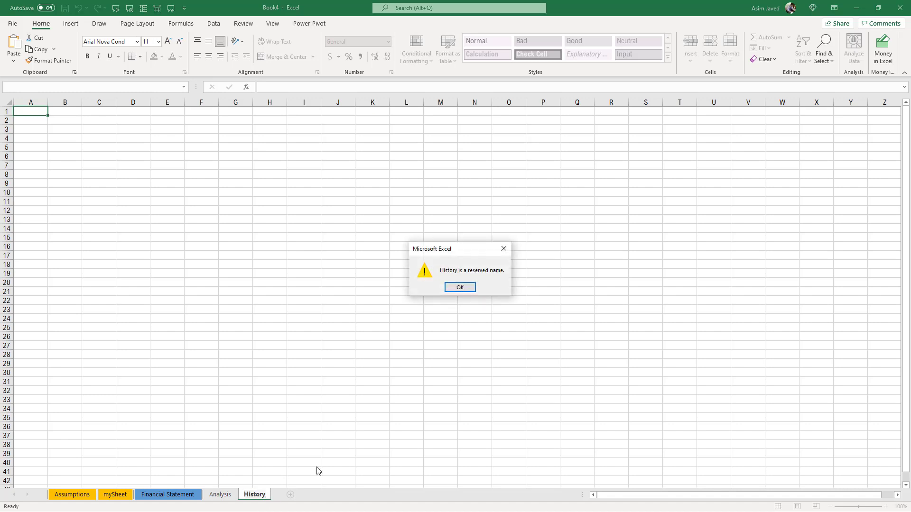
click(461, 288)
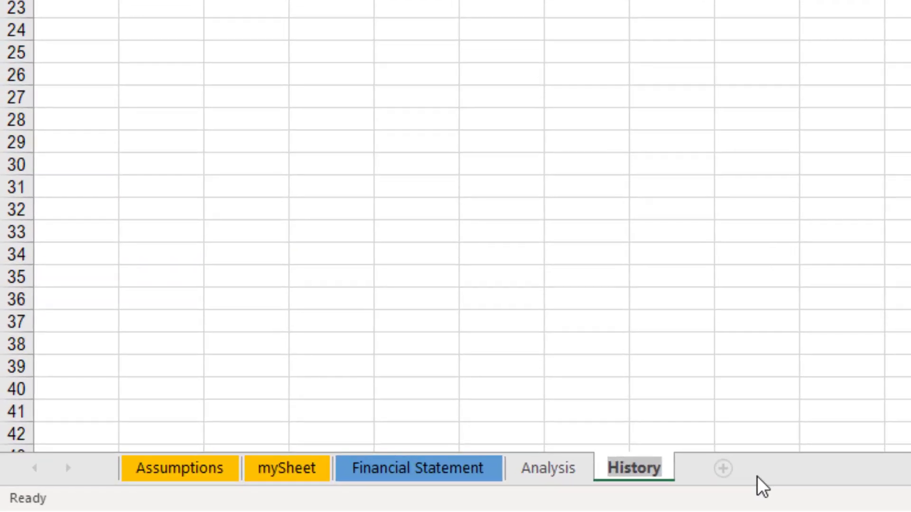
- Complete the new sheet's name as History followed by a trailing space, and switch to the Analysis sheet
key(Right)
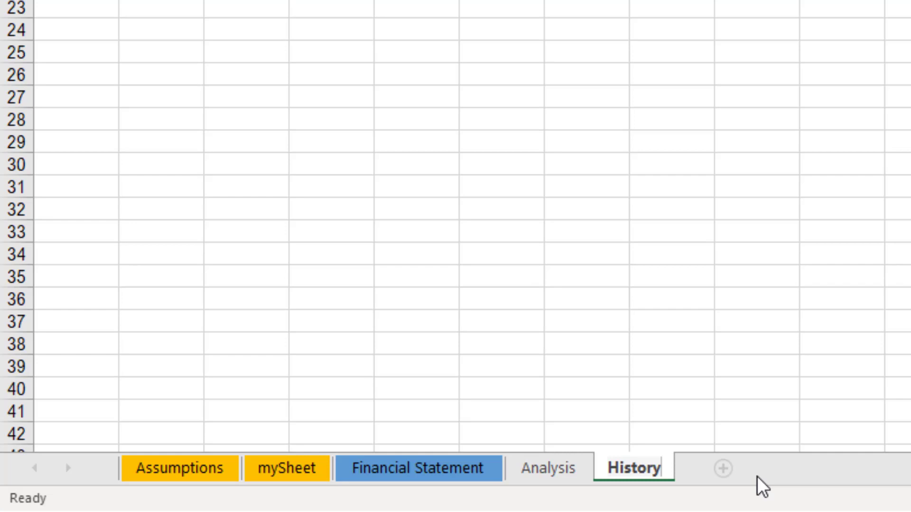
key(Return)
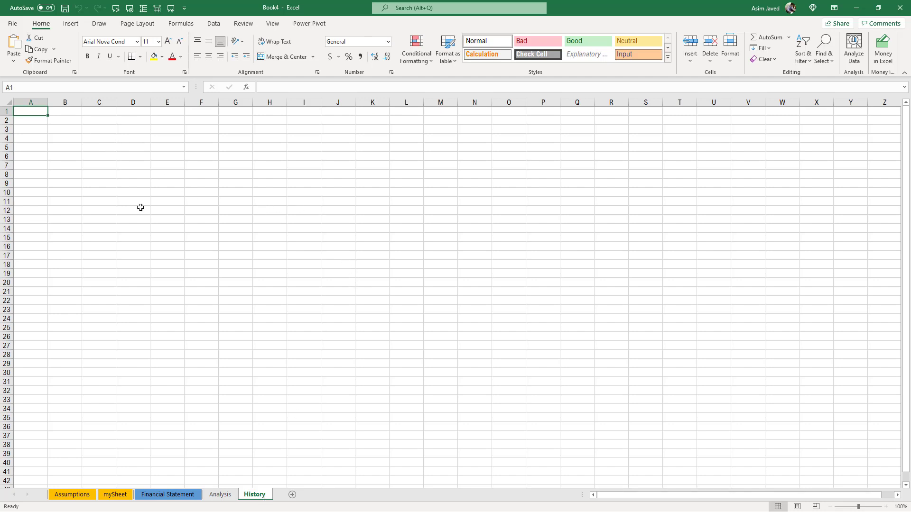
click(230, 495)
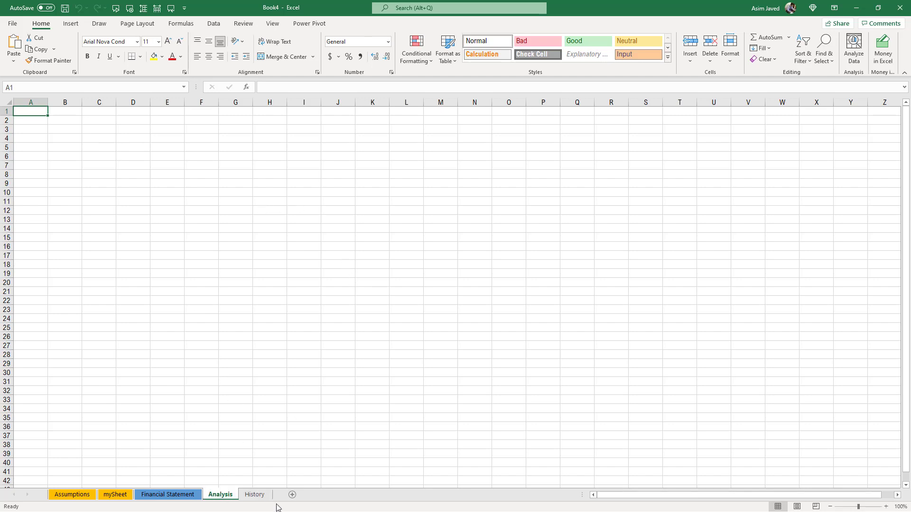
- Duplicate the Assumptions sheet and place the copy at the end, after the History sheet
click(256, 496)
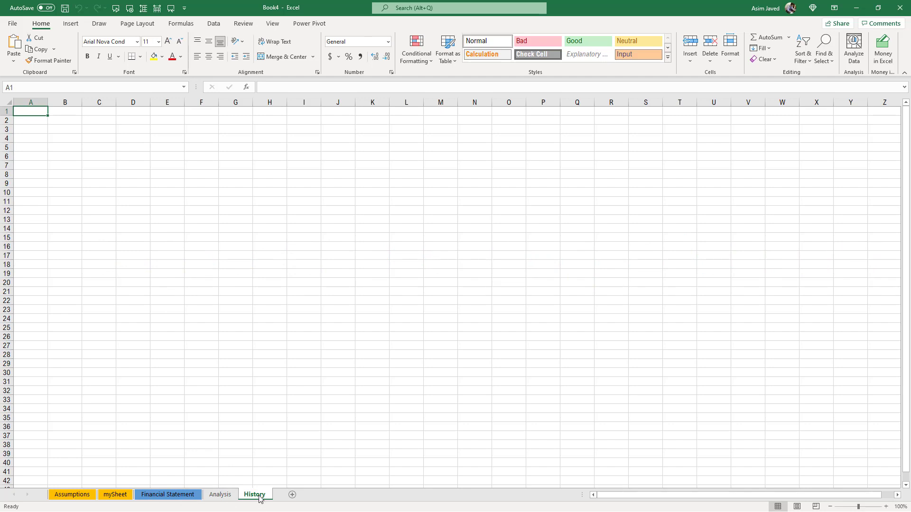
click(83, 499)
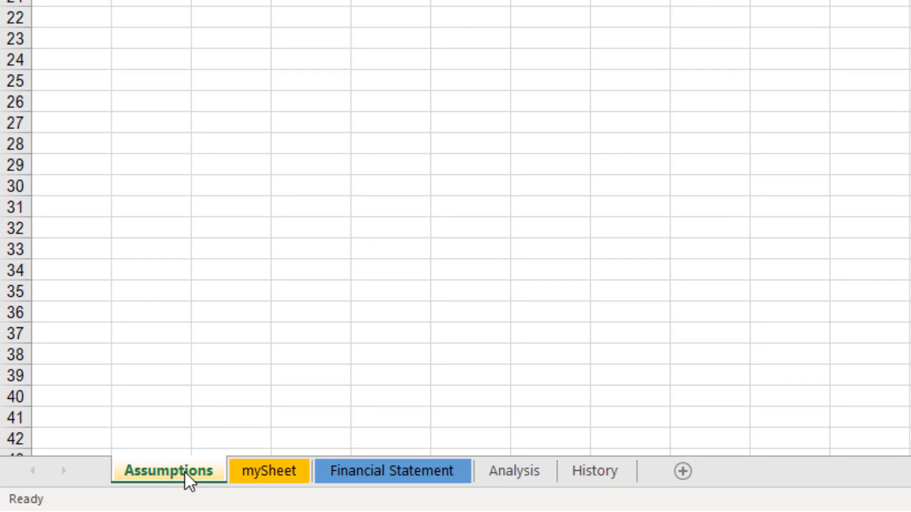
drag(184, 471, 659, 440)
drag(670, 439, 671, 447)
drag(656, 426, 656, 426)
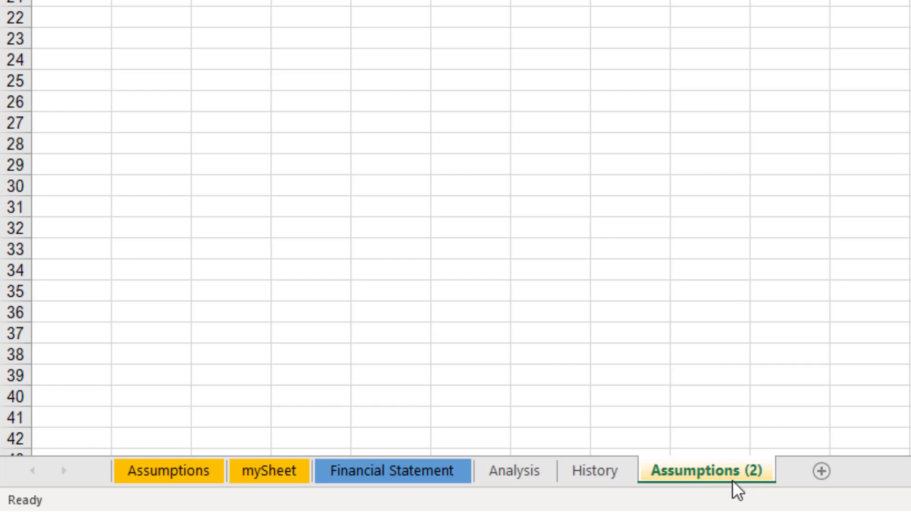
- Rename the copied Assumptions sheet as Variables
double_click(758, 472)
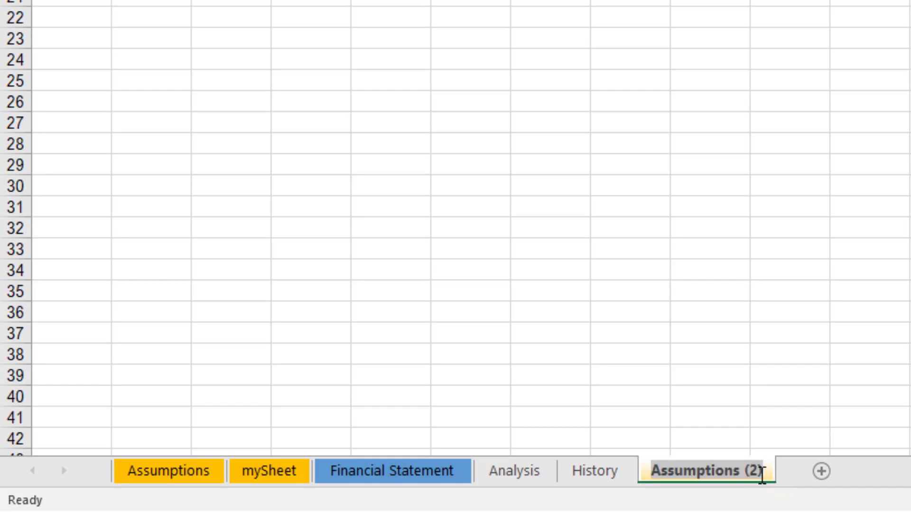
click(758, 471)
key(BackSpace)
key(BackSpace)
key(BackSpace)
key(BackSpace)
key(BackSpace)
key(BackSpace)
key(BackSpace)
key(BackSpace)
key(BackSpace)
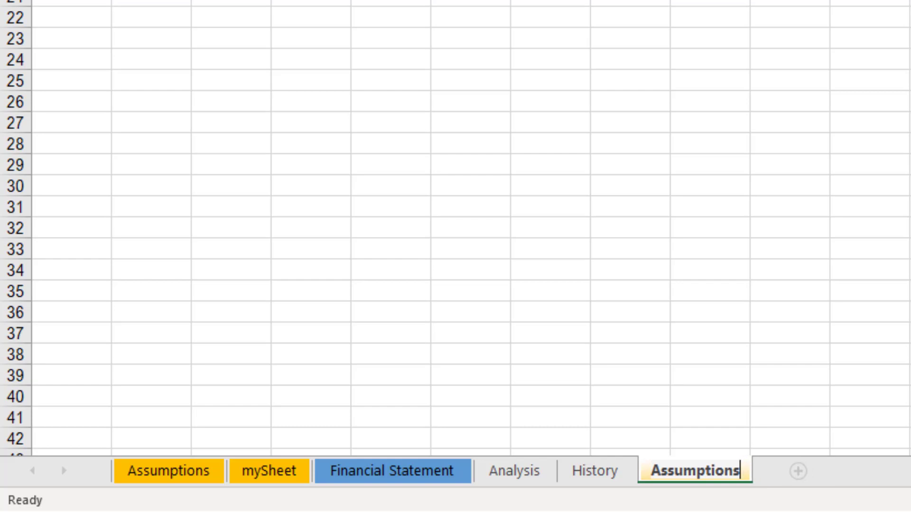
key(BackSpace)
key(BackSpace)
key(BackSpace)
key(BackSpace)
key(BackSpace)
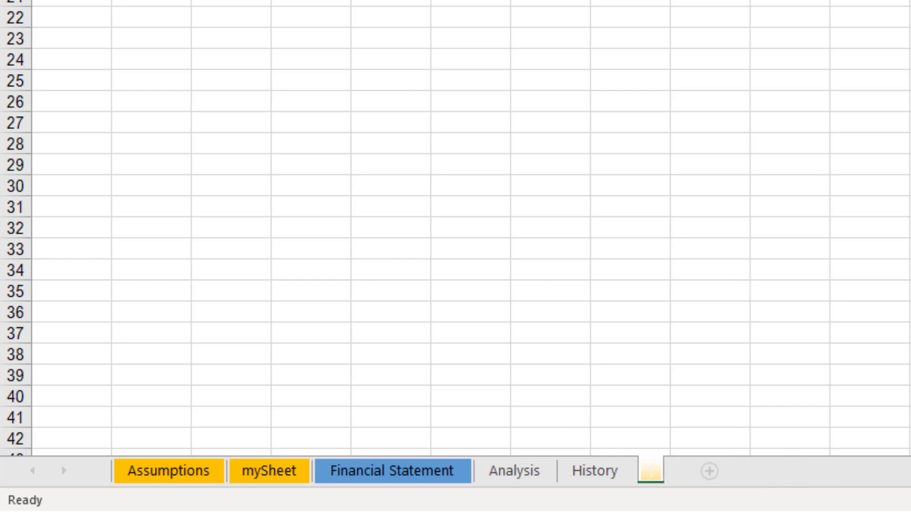
text(Variables)
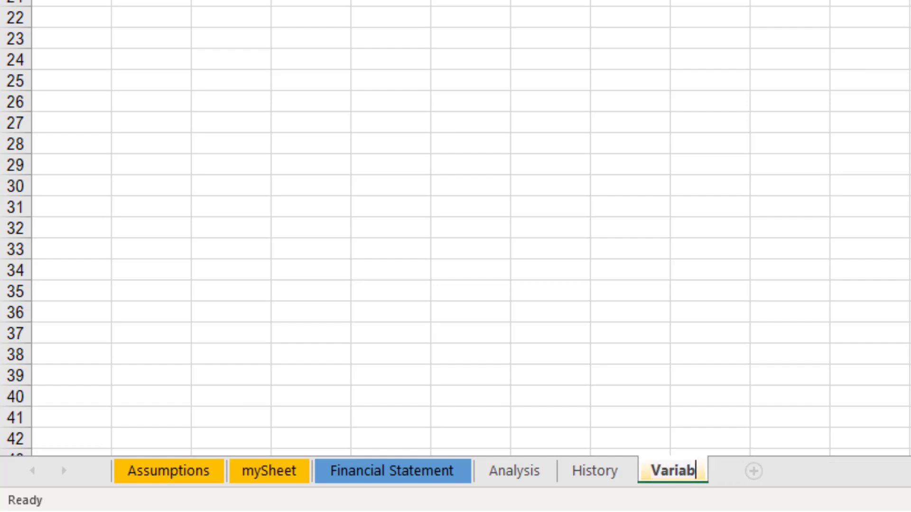
key(Return)
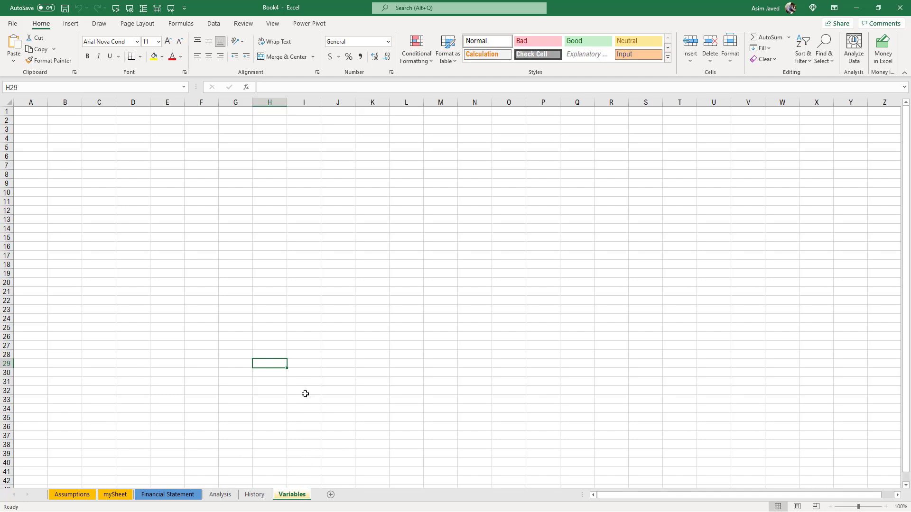
- Create a new blank workbook, Book5, and return to the Variables sheet in Book4
click(98, 245)
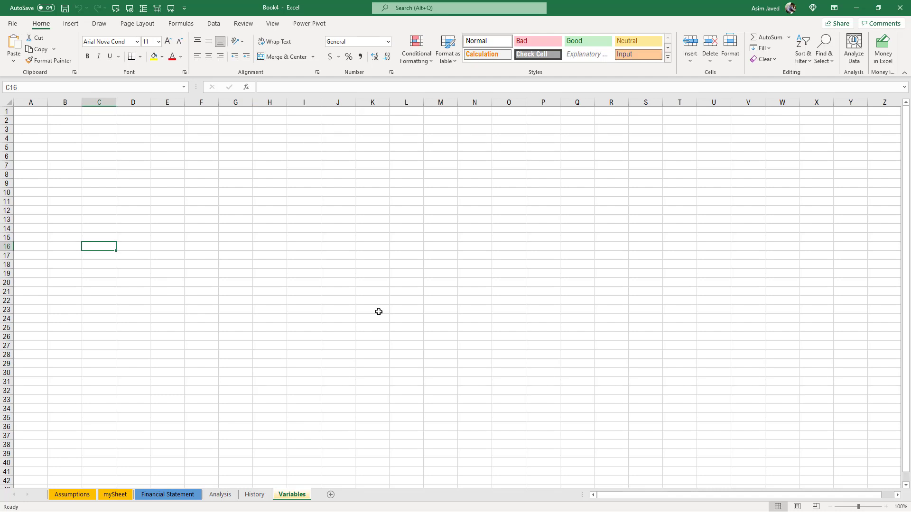
key(ctrl+n)
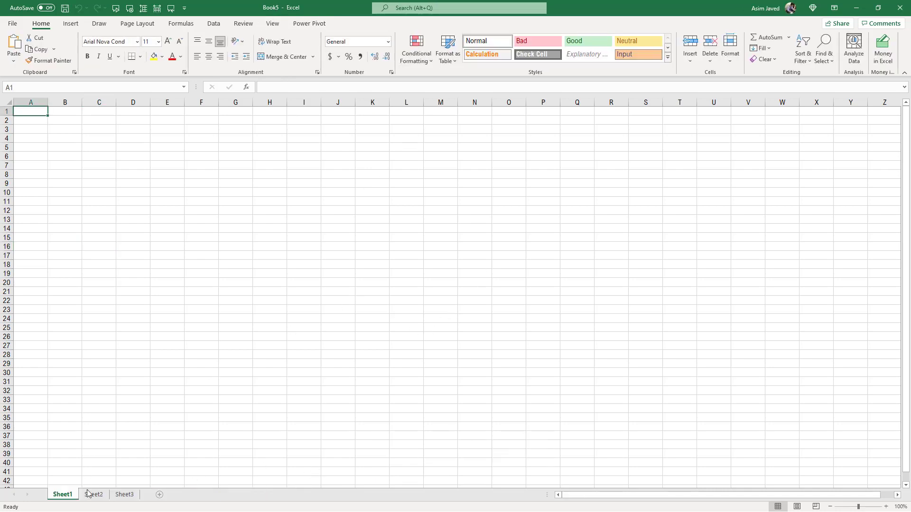
key(ctrl+w)
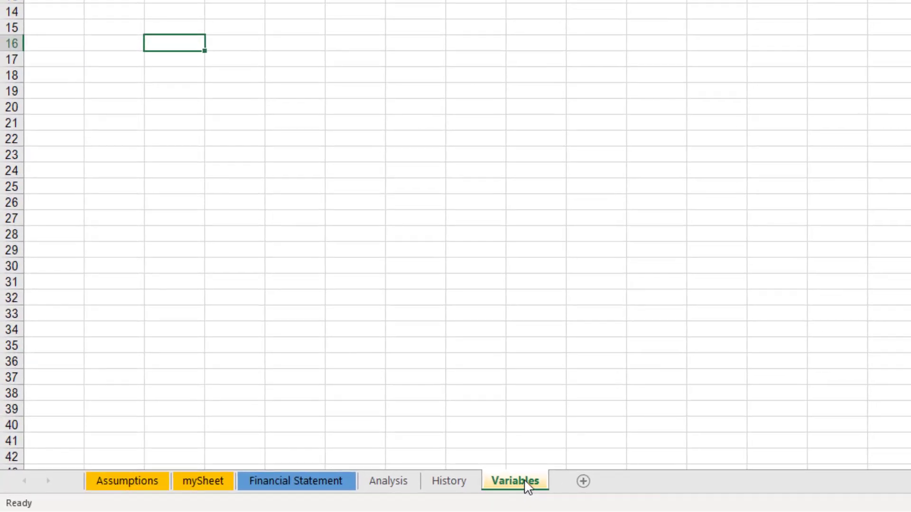
- Copy the Variables sheet into Book5, placing the copy at the end of that workbook's sheets
right_click(512, 482)
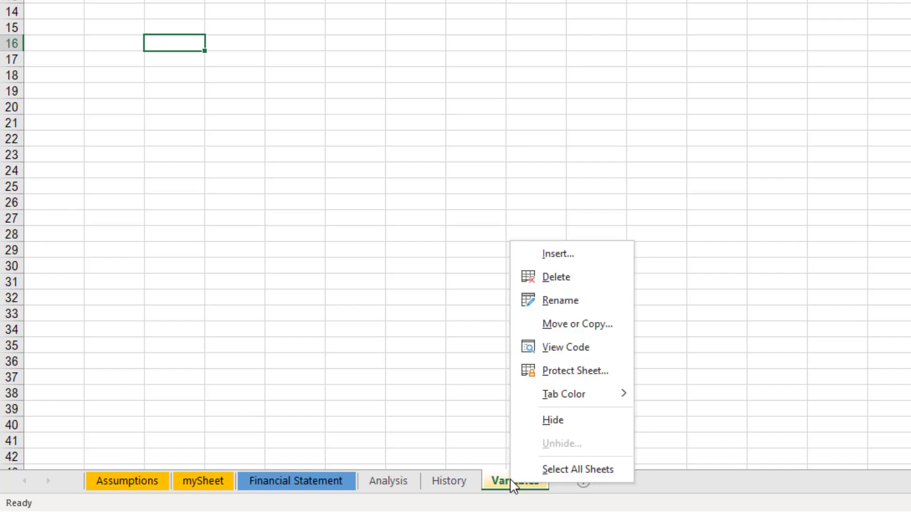
click(598, 333)
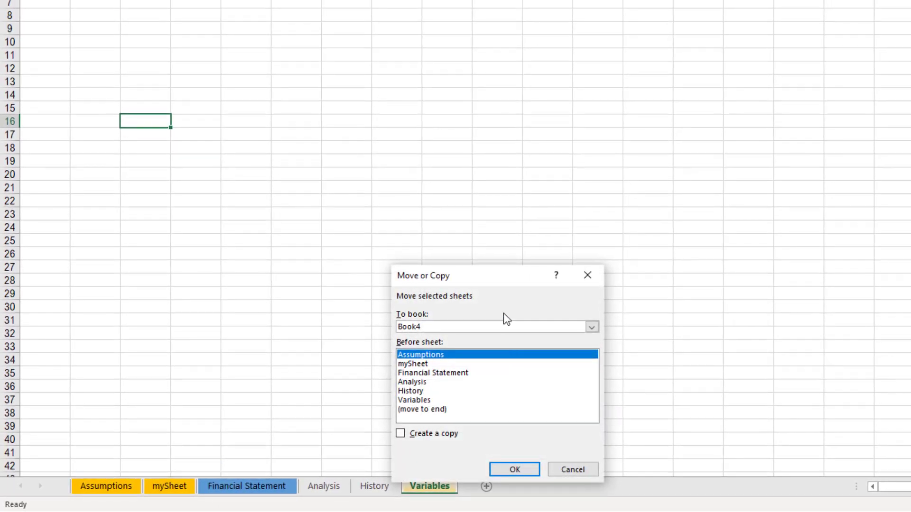
drag(499, 269, 614, 25)
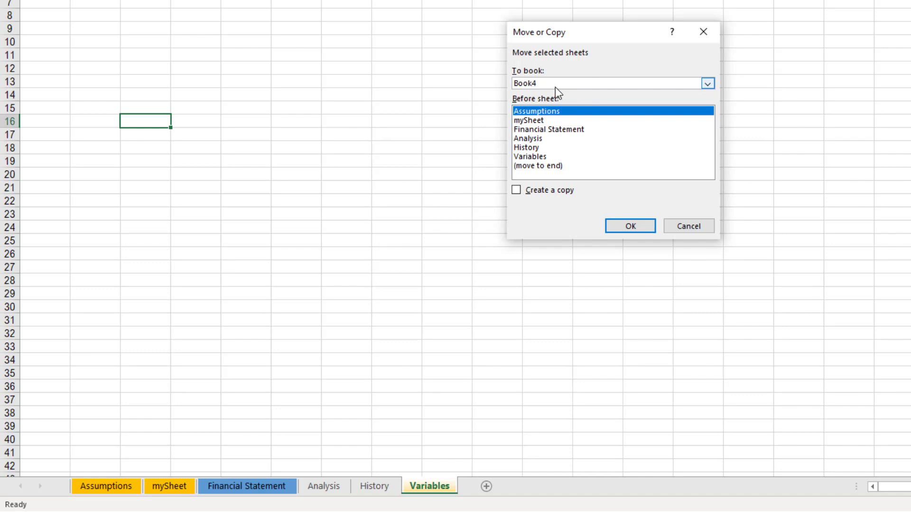
click(591, 84)
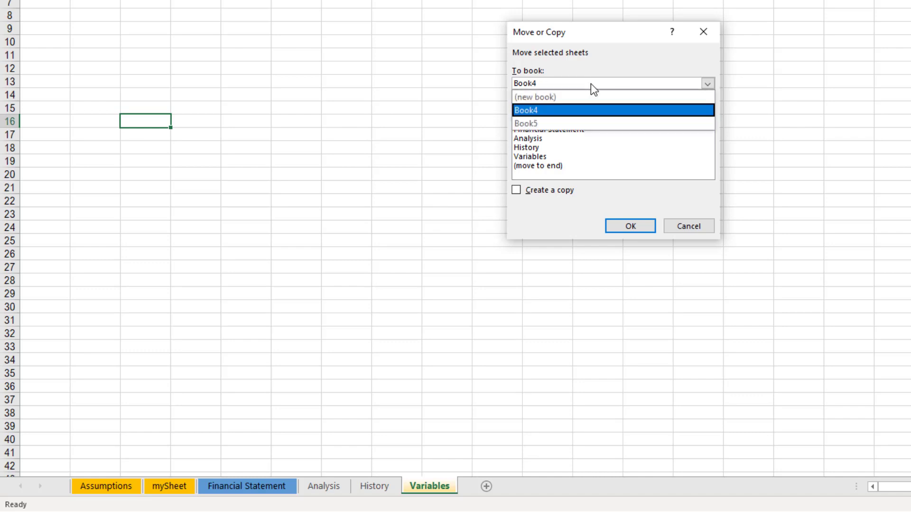
click(591, 83)
click(590, 83)
click(533, 125)
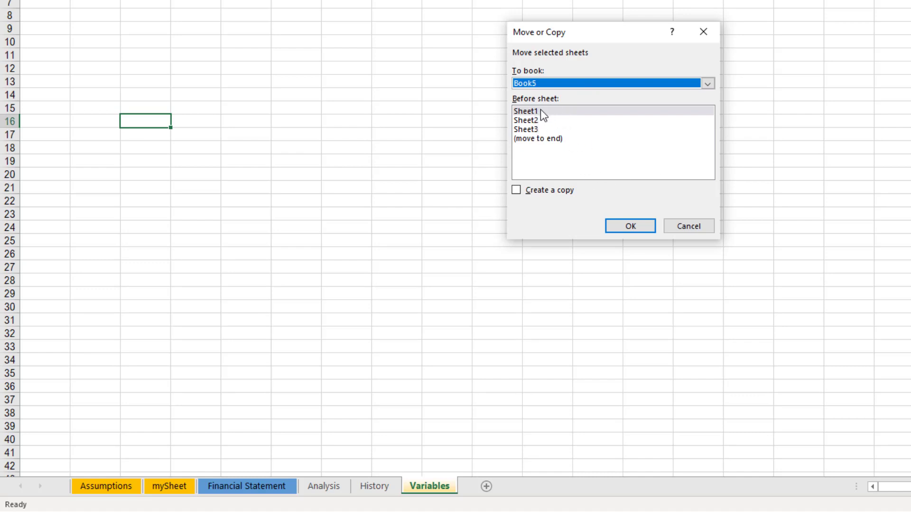
drag(528, 115, 549, 140)
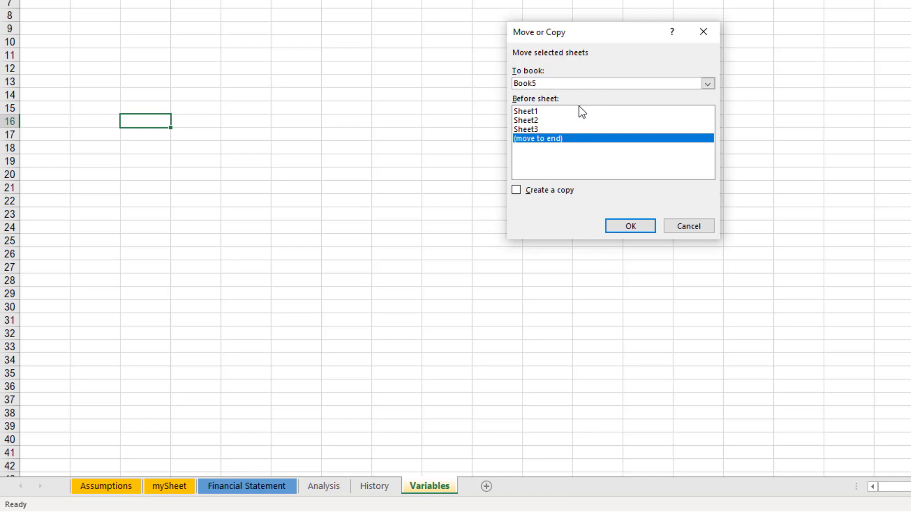
click(518, 192)
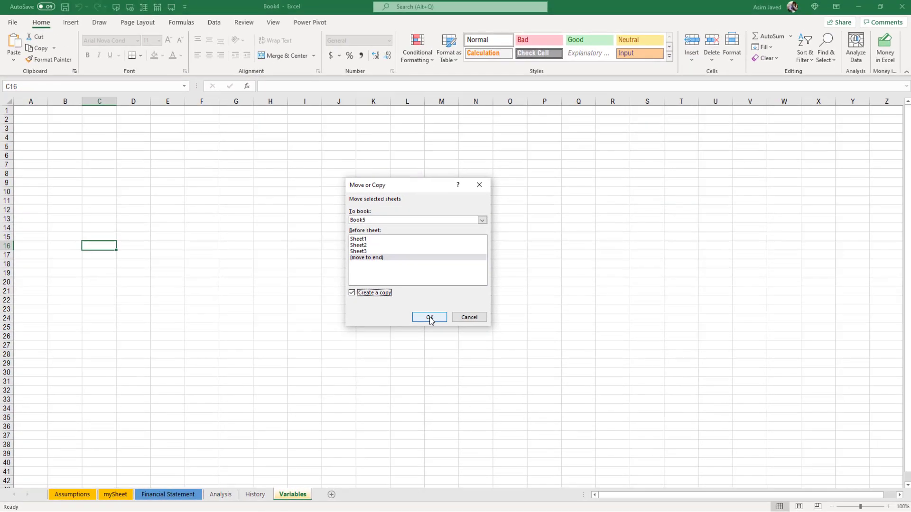
click(550, 263)
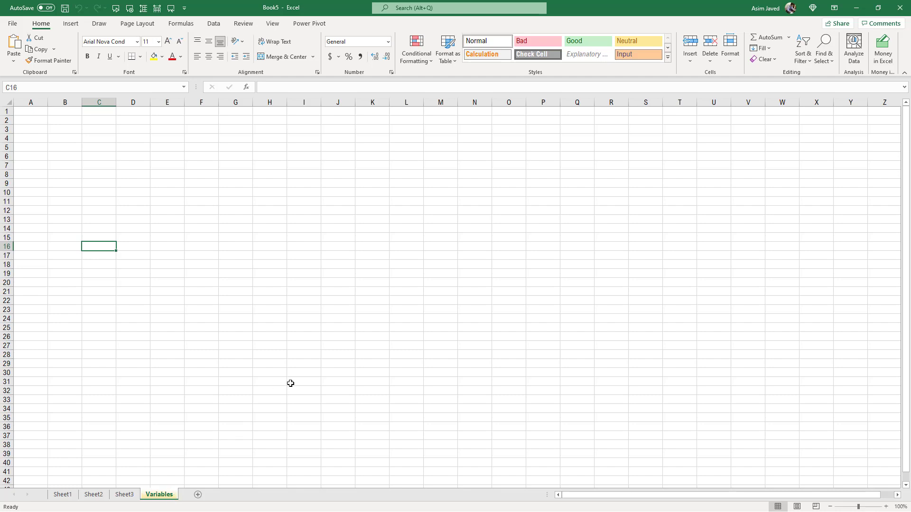
- Return to Book4 and look through the Assumptions, mySheet and Financial Statement sheets
key(alt+Tab)
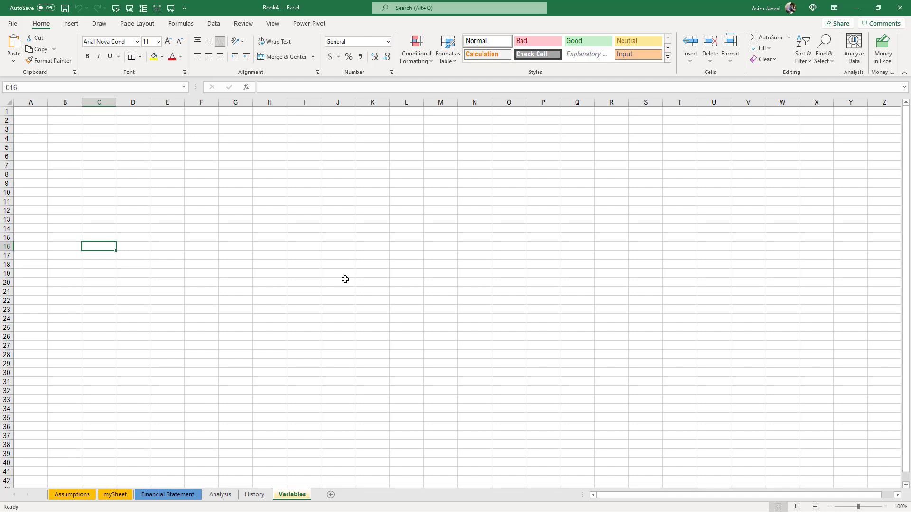
click(303, 319)
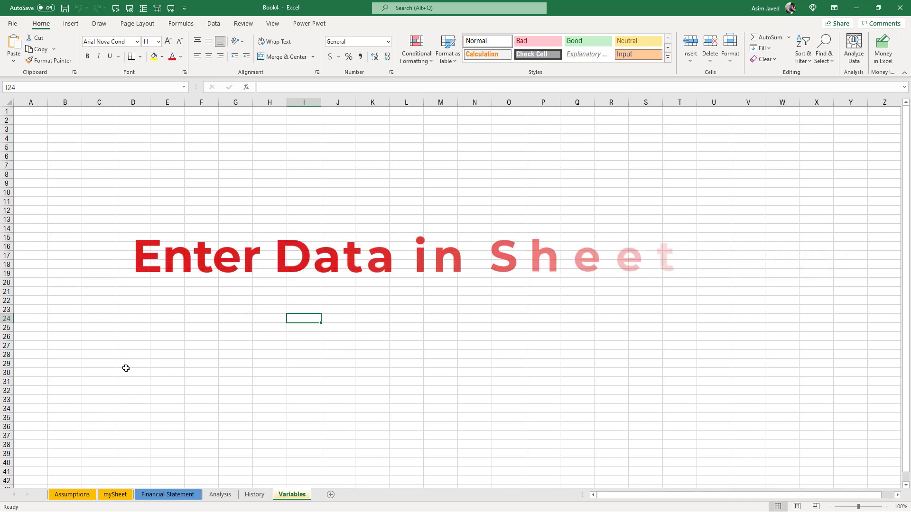
ctrl+click(80, 497)
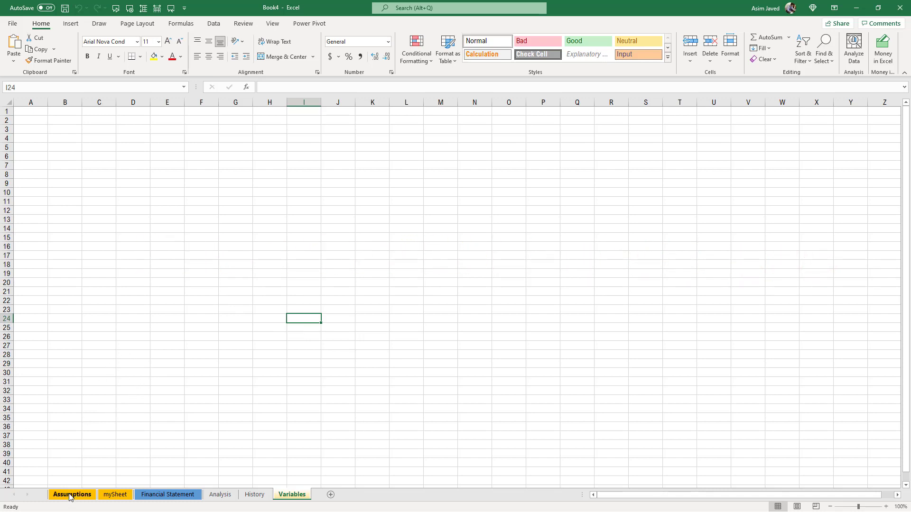
click(80, 498)
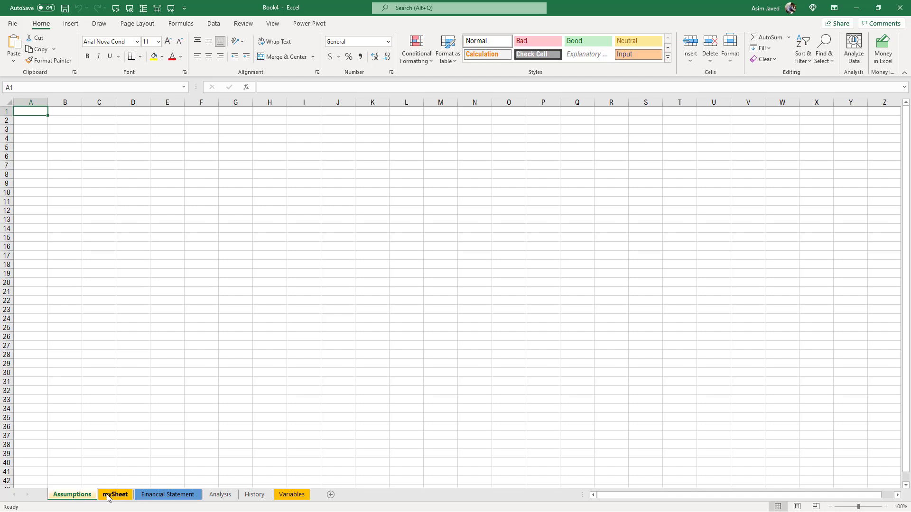
click(113, 495)
click(173, 498)
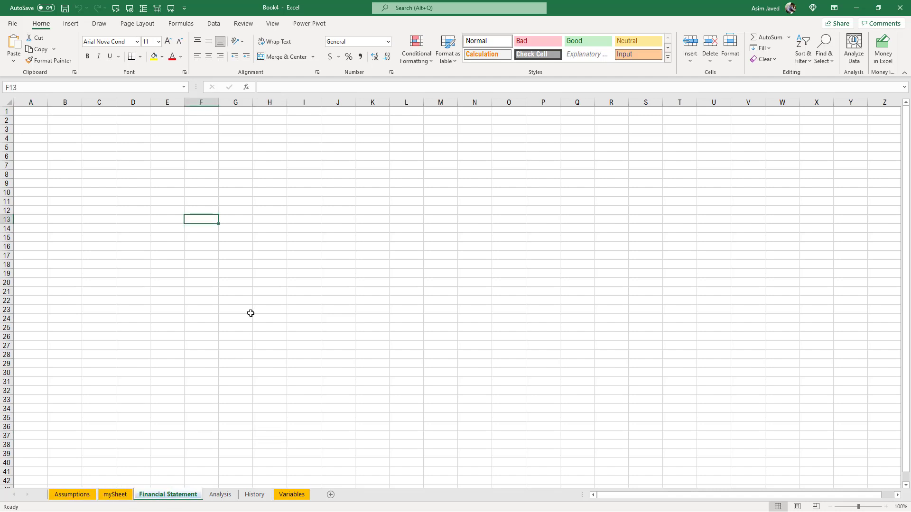
click(180, 238)
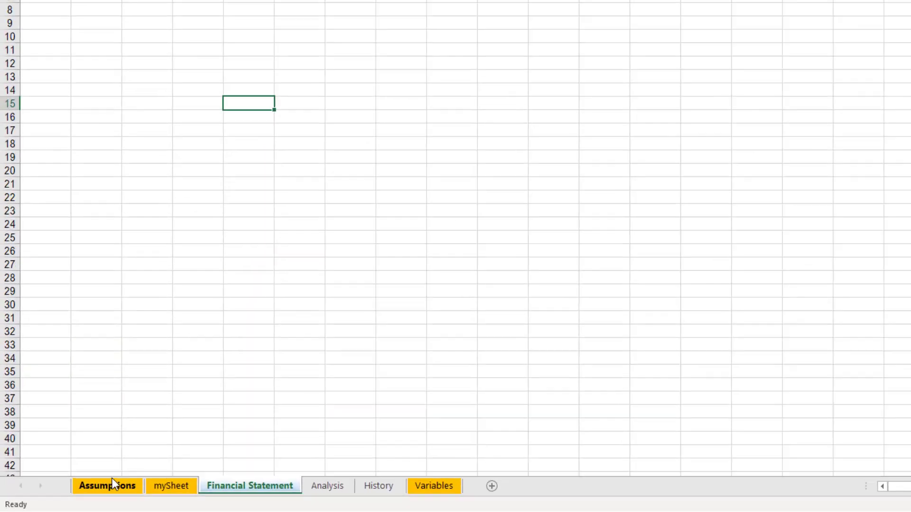
- Group the adjacent Assumptions, mySheet and Financial Statement sheets together with the non-adjacent Variables sheet
click(72, 495)
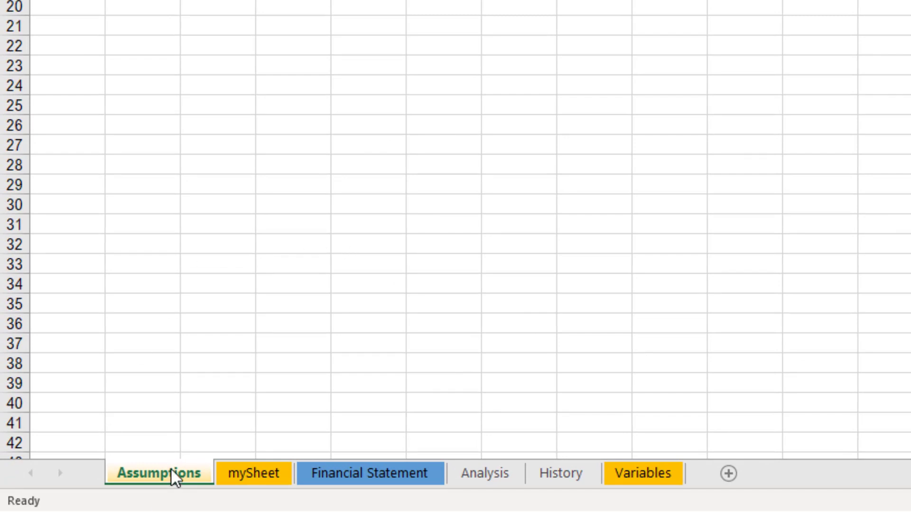
shift+click(370, 474)
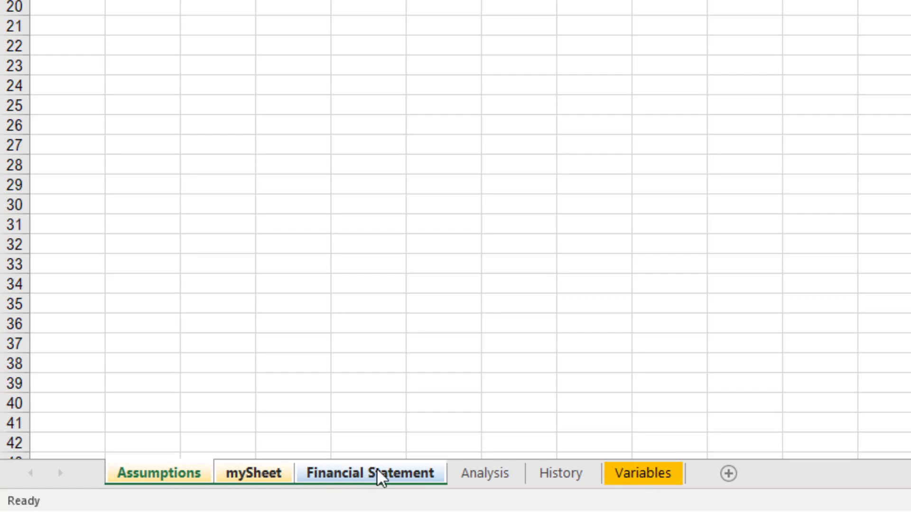
ctrl+click(655, 471)
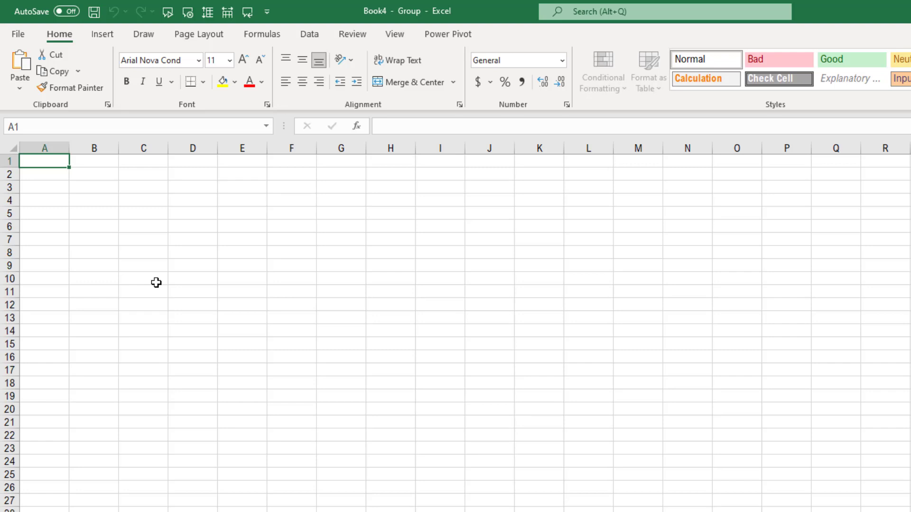
- Enter the headers Month, Temperature, Humidity and Rainfall in cells A1 to D1 of the grouped sheets
text(Jan)
key(BackSpace)
key(BackSpace)
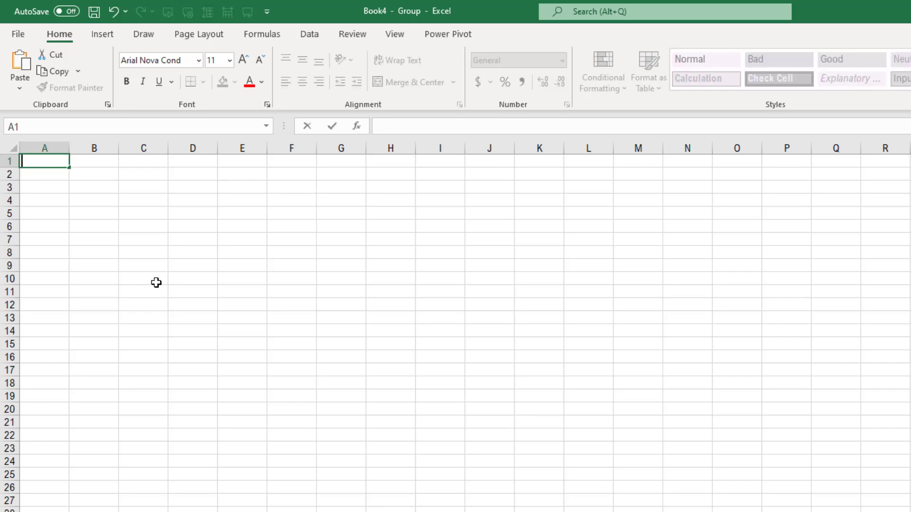
text(Month)
key(Tab)
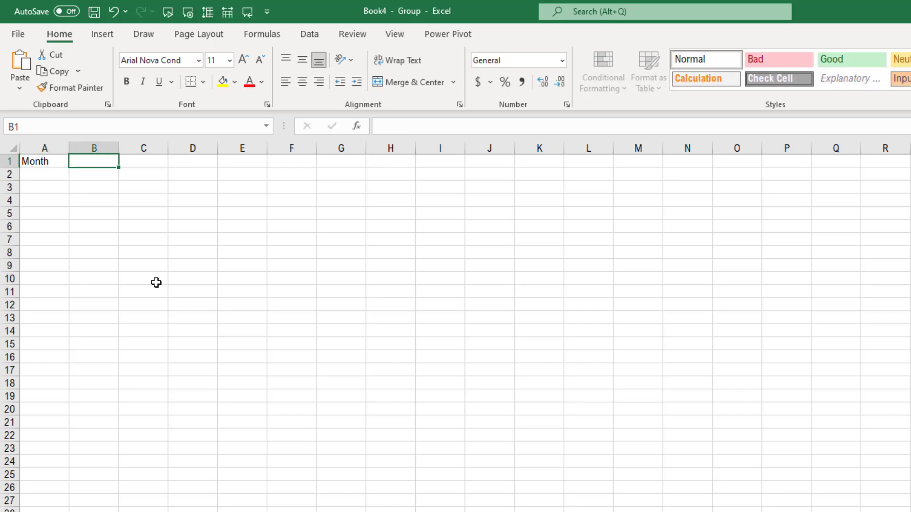
text(Temp)
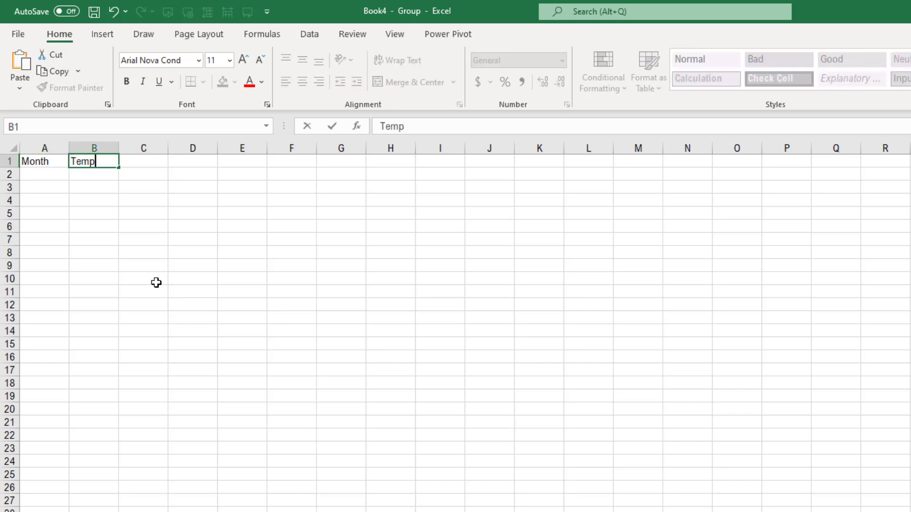
text(erature)
key(Tab)
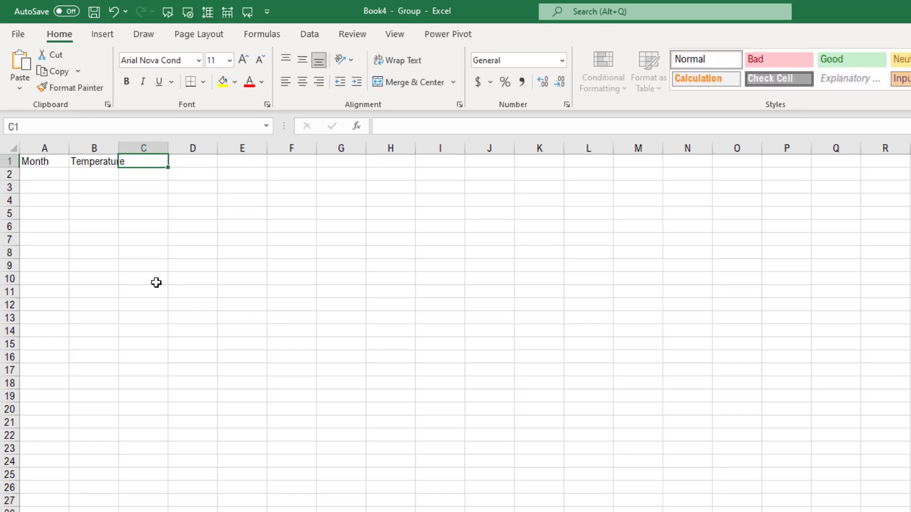
text(Humidity)
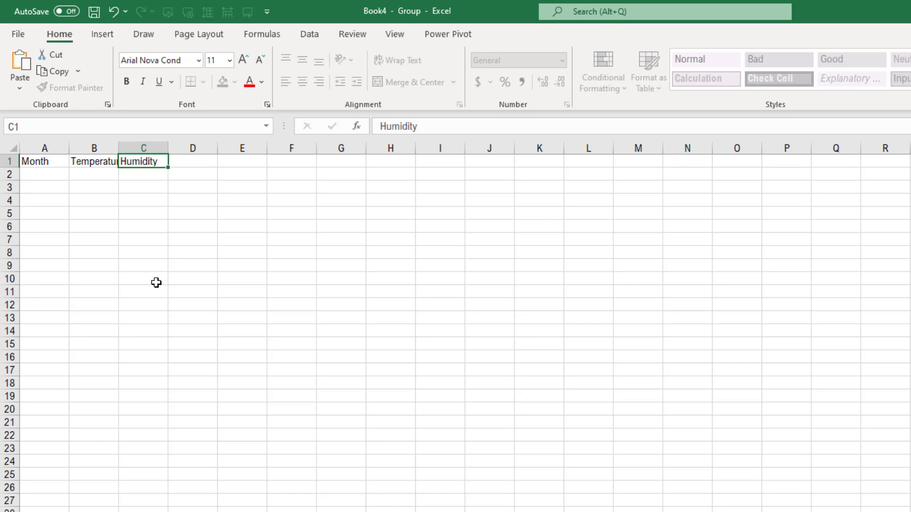
key(Tab)
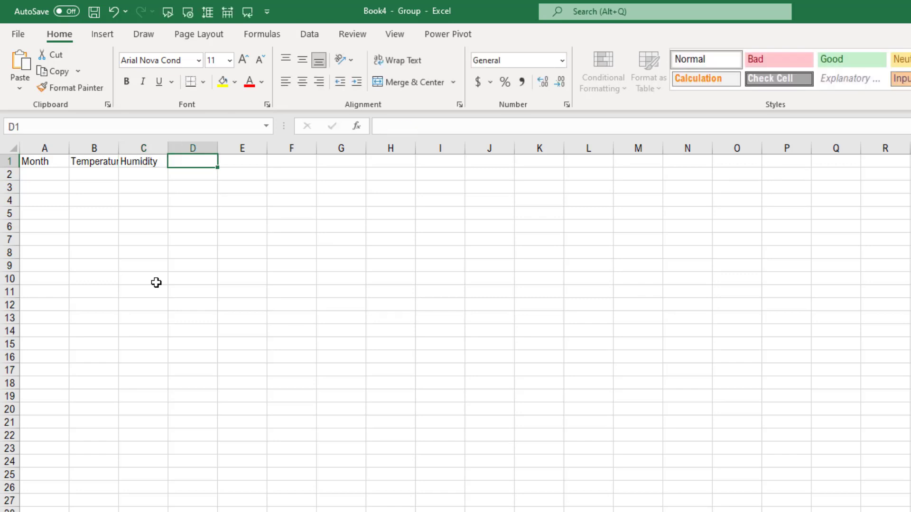
text(Rainfal)
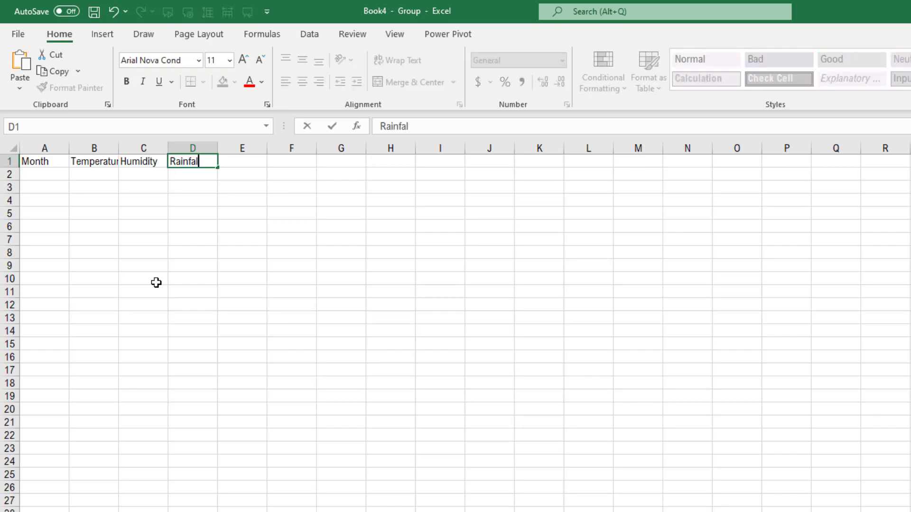
text(l)
key(Return)
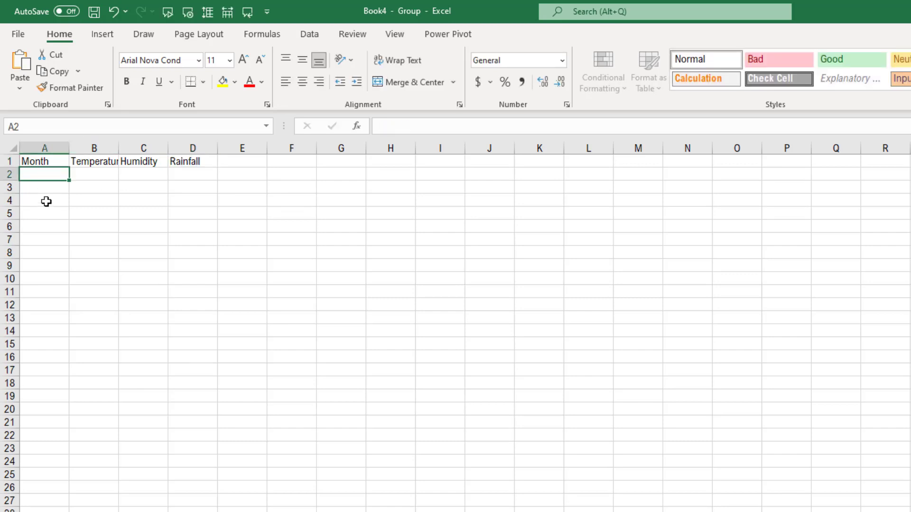
- Enter January in A2 and fill the month series down to December in A13
text(Jan)
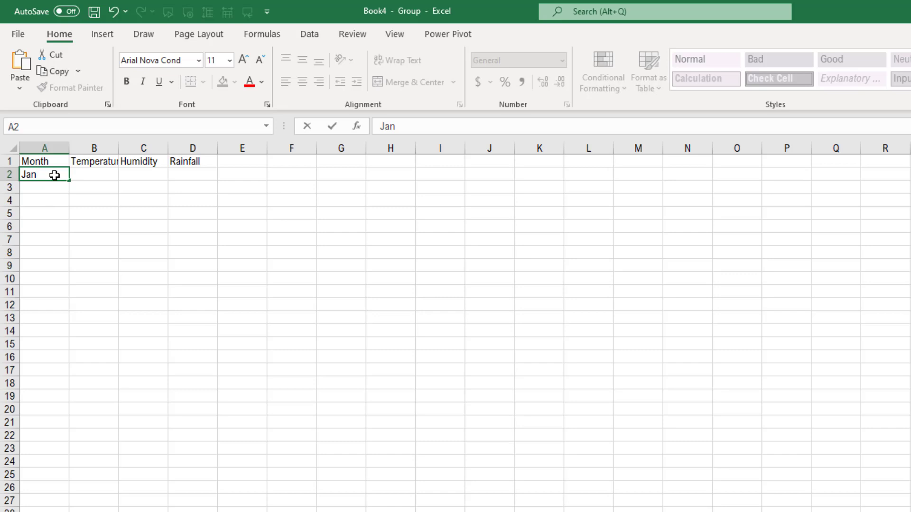
text(uary)
key(Return)
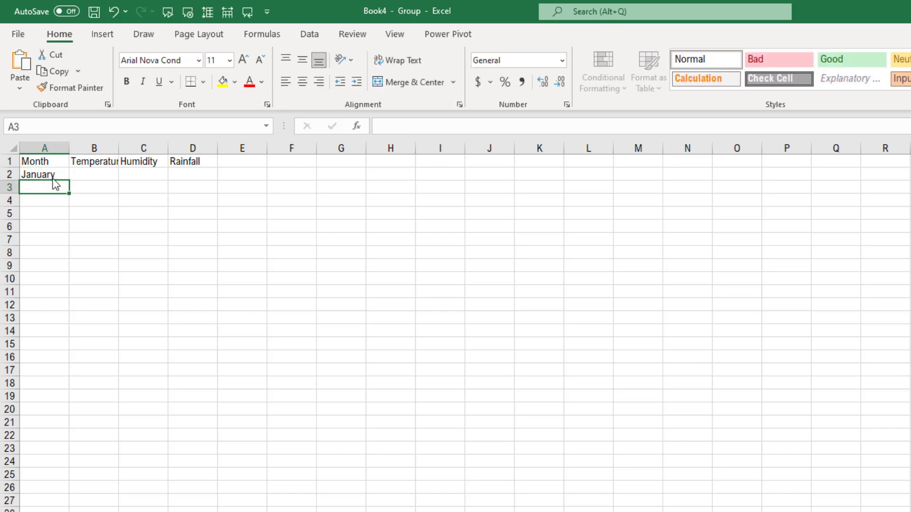
click(53, 176)
drag(71, 182, 52, 326)
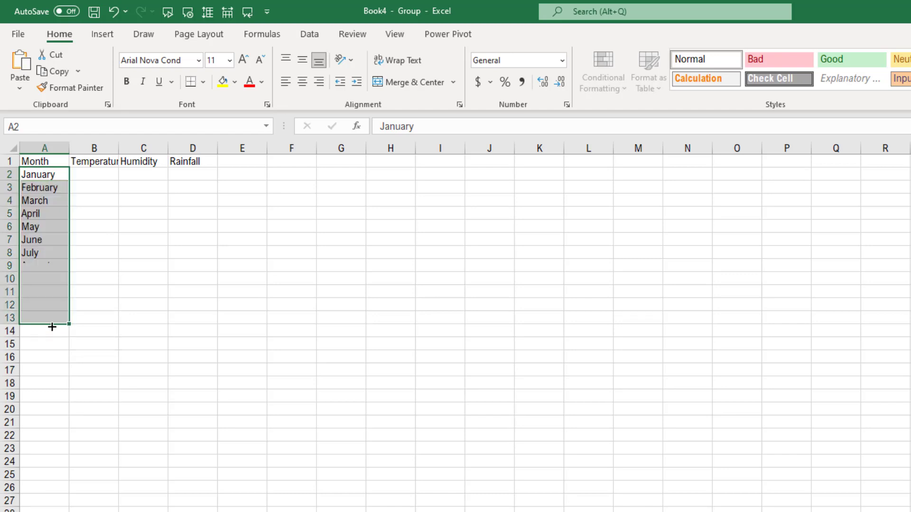
click(53, 177)
click(53, 189)
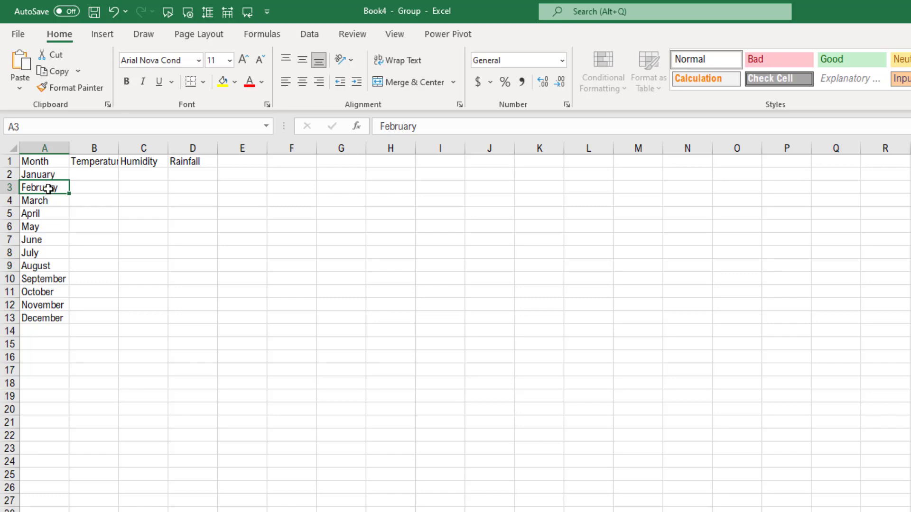
drag(48, 175, 53, 321)
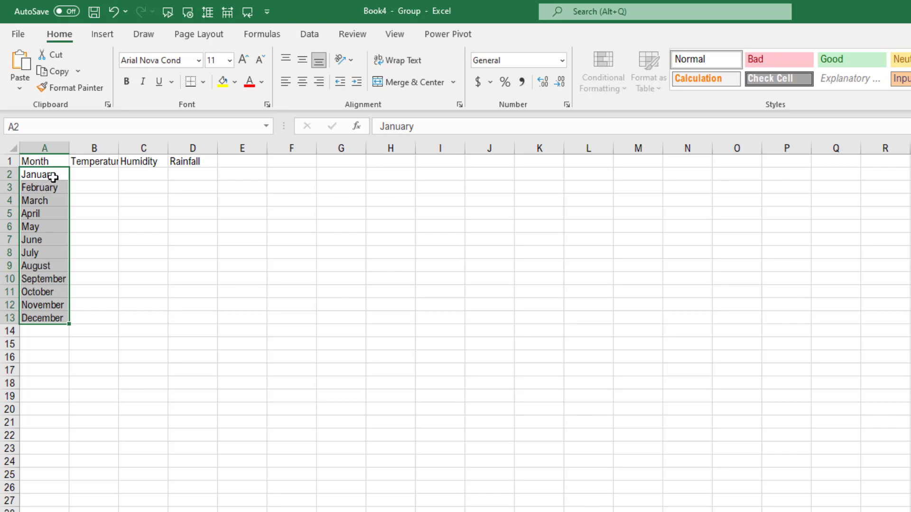
click(55, 175)
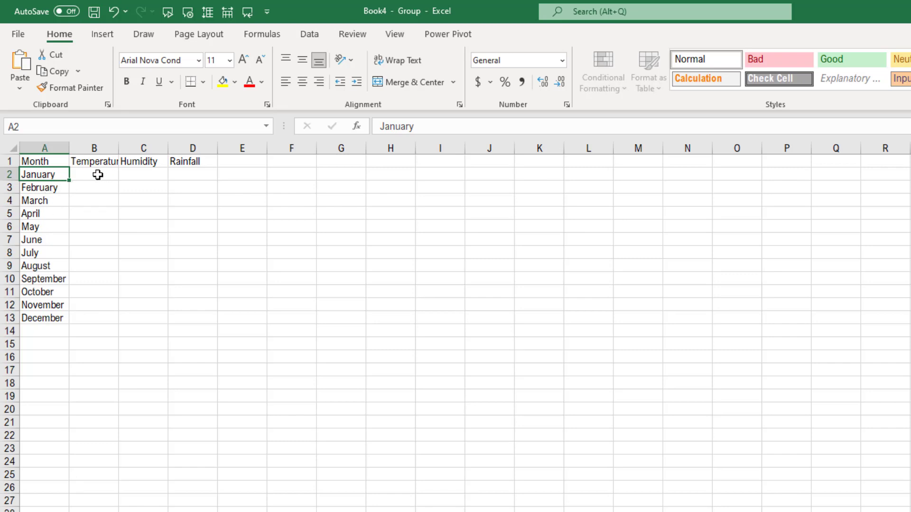
- Fill the Temperature cells B2:B13 with the formula =RANDBETWEEN(0,45) in one entry
drag(98, 174, 108, 318)
text(=r)
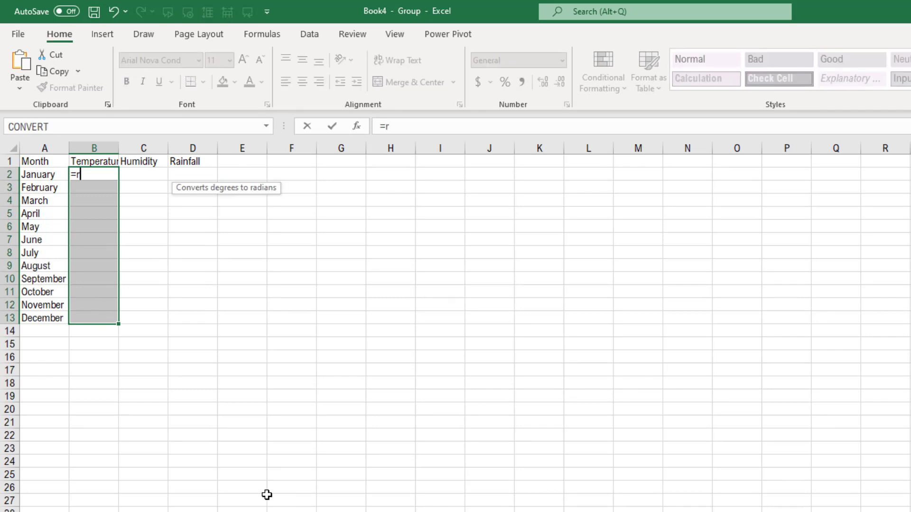
text(andv)
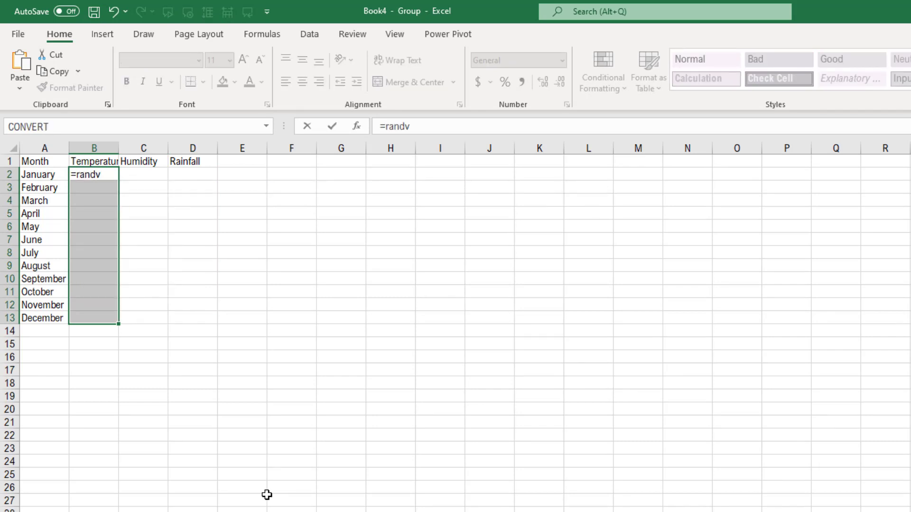
key(BackSpace)
text(b)
key(Tab)
text(0,45)
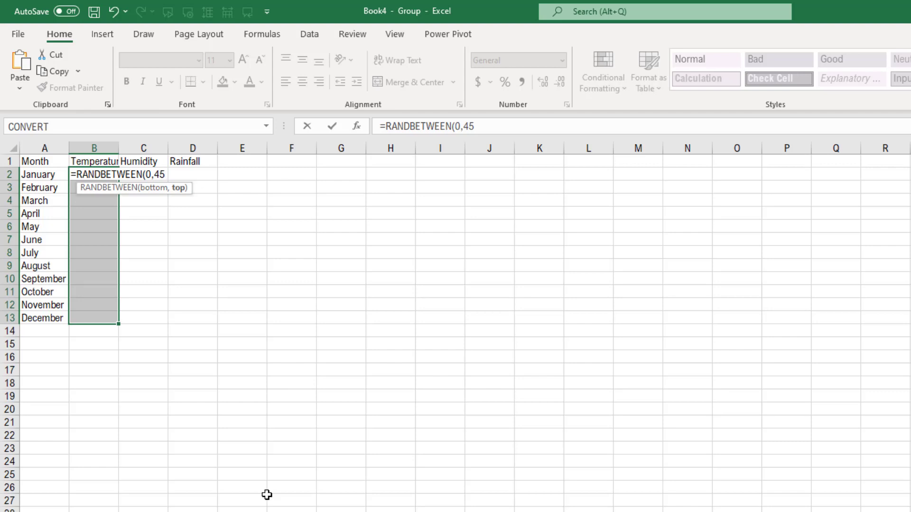
text())
key(ctrl+Return)
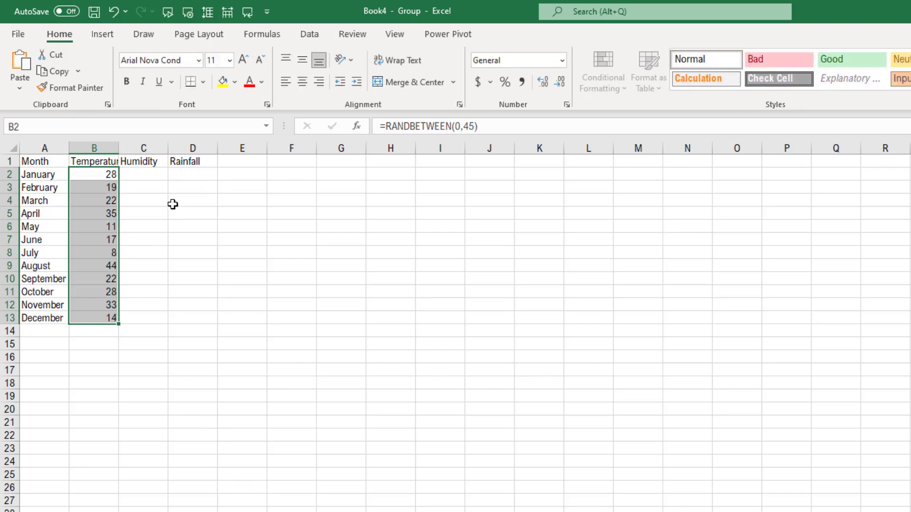
- Extend the random-number formula from the Temperature column across the Humidity and Rainfall cells, C2:D13
click(137, 180)
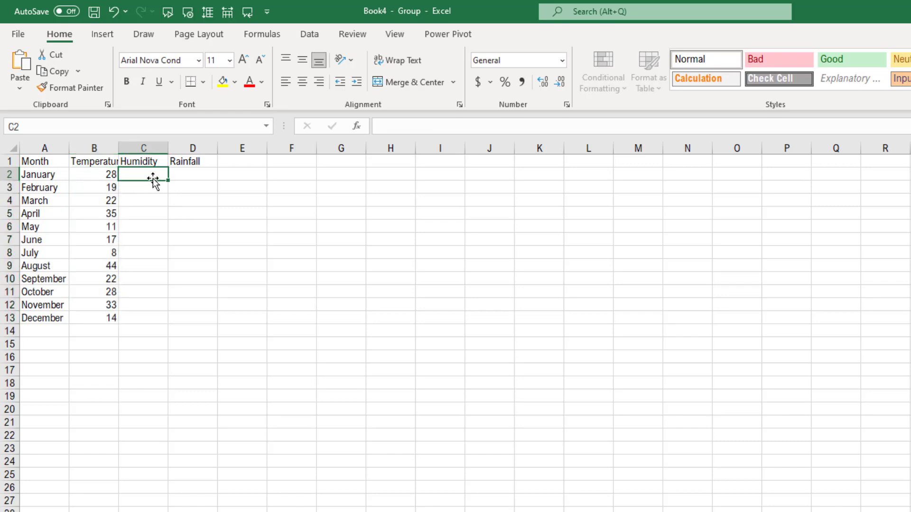
drag(148, 175, 185, 319)
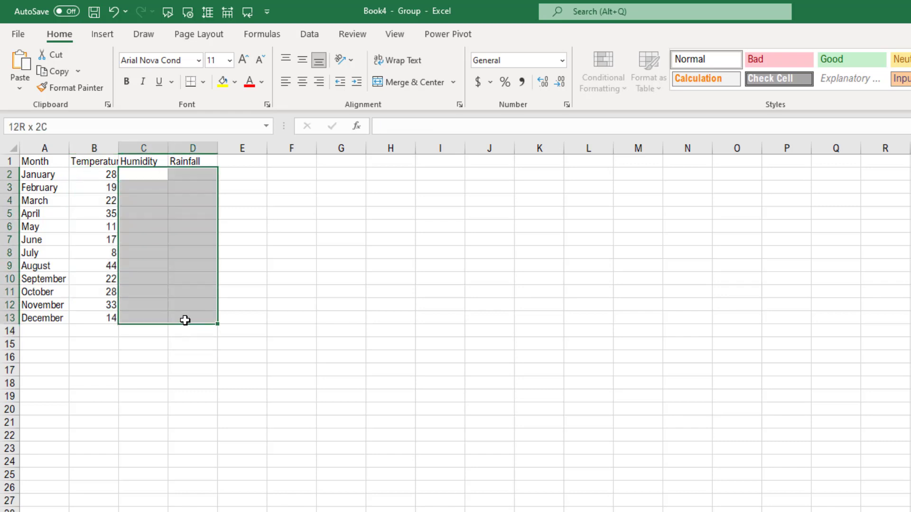
drag(110, 175, 204, 321)
click(126, 374)
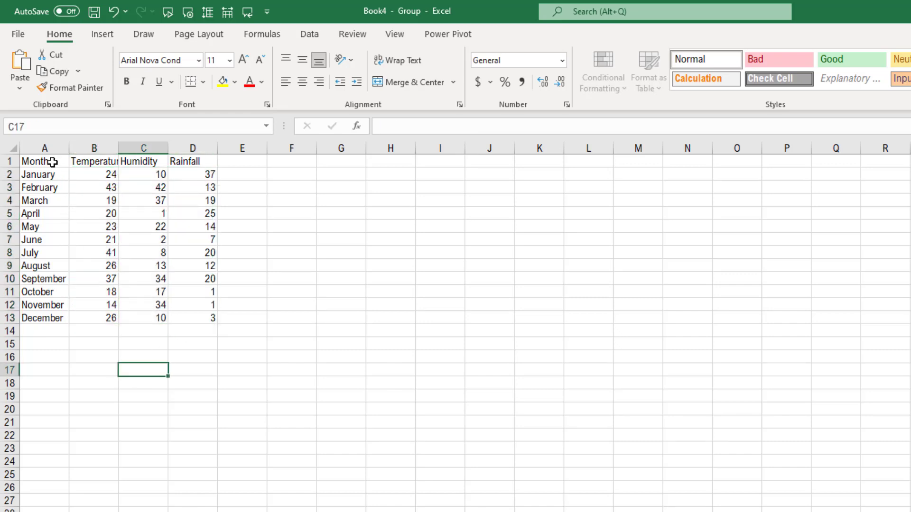
- Make the header cells A1:D1 bold and increase their font size to 14
drag(53, 162, 191, 313)
shift+click(190, 158)
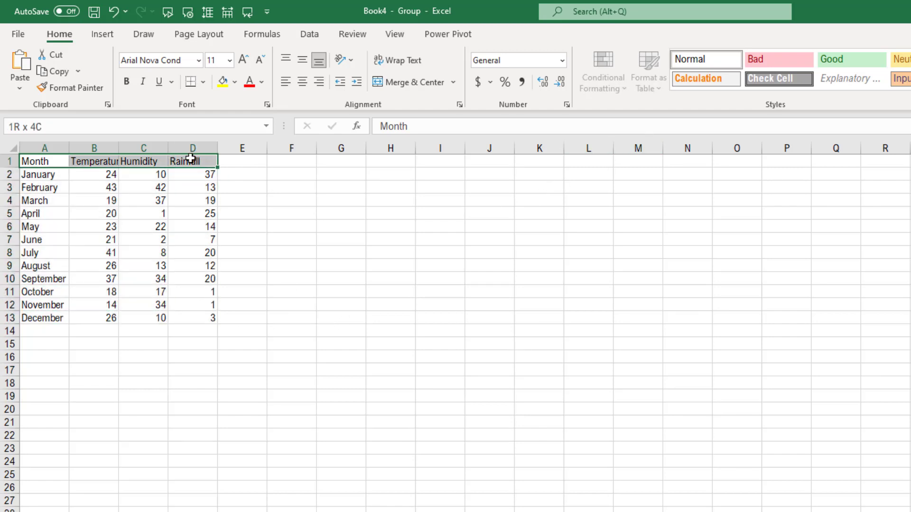
click(126, 81)
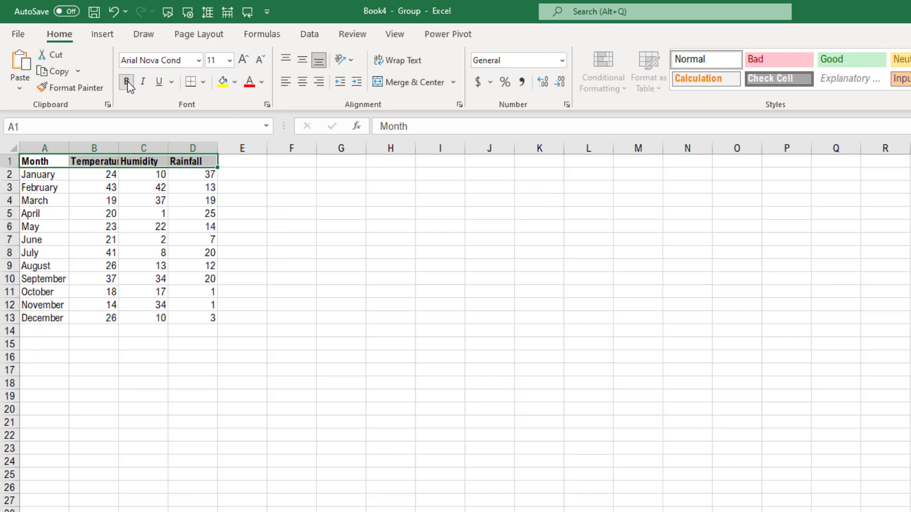
click(243, 61)
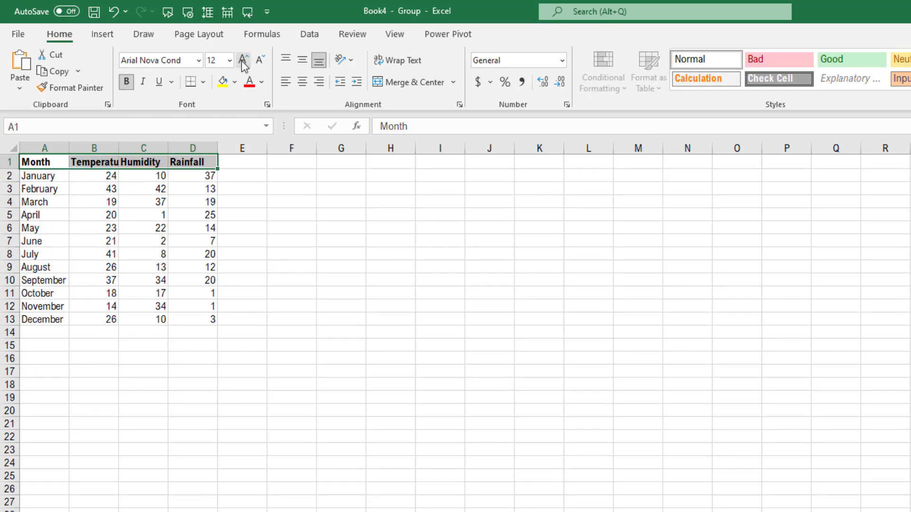
click(242, 61)
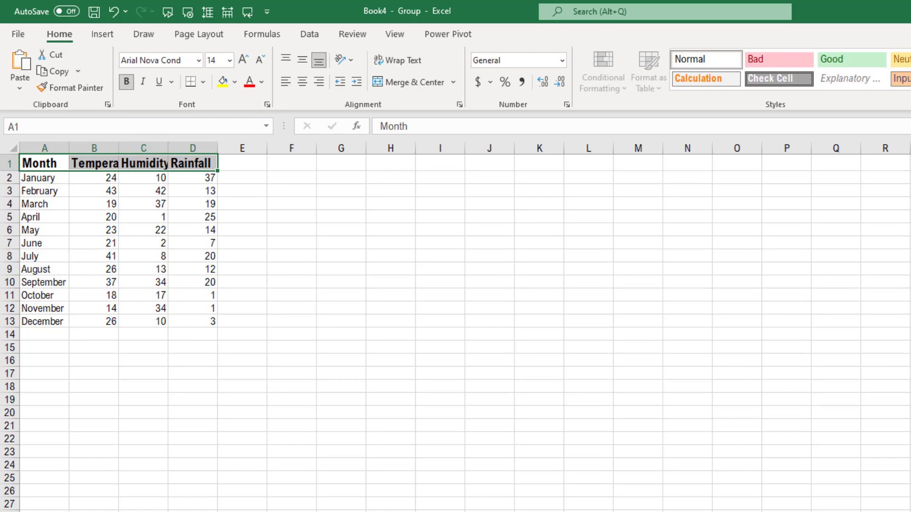
- Autofit the column widths to the header cells A1:D1 and colour the header text with the blue theme colour
key(alt+h)
key(o)
key(i)
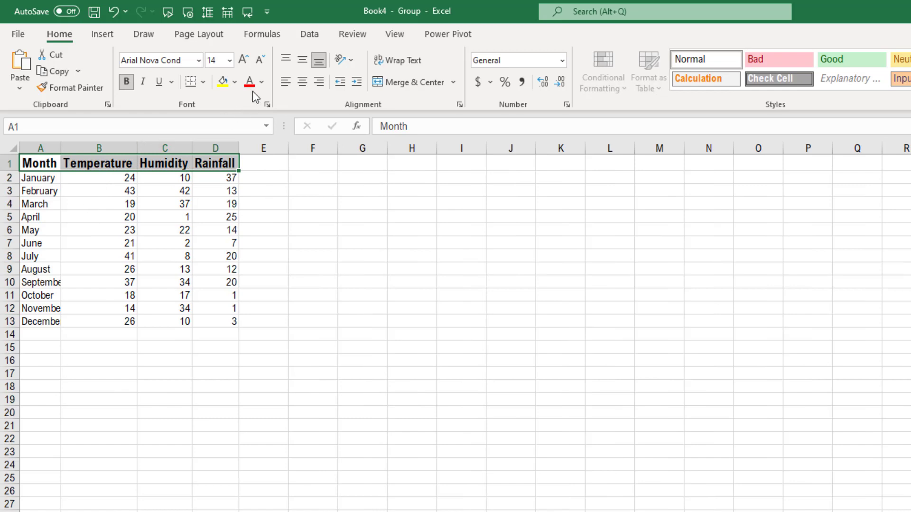
click(262, 82)
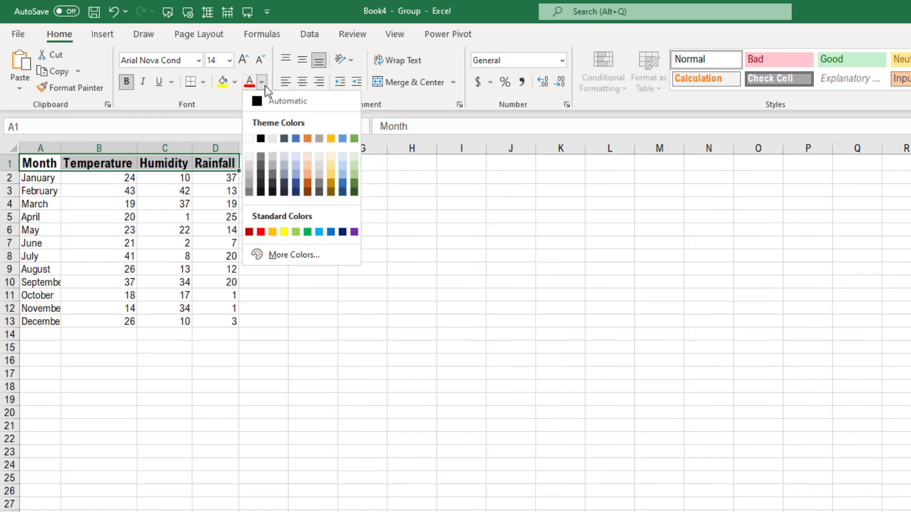
click(296, 139)
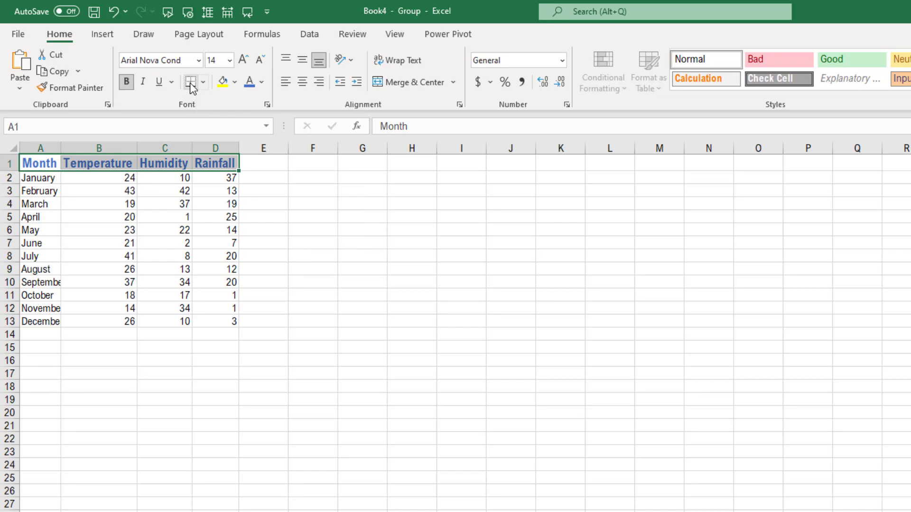
- Apply all borders to the data cells A2:D13
drag(36, 180, 222, 321)
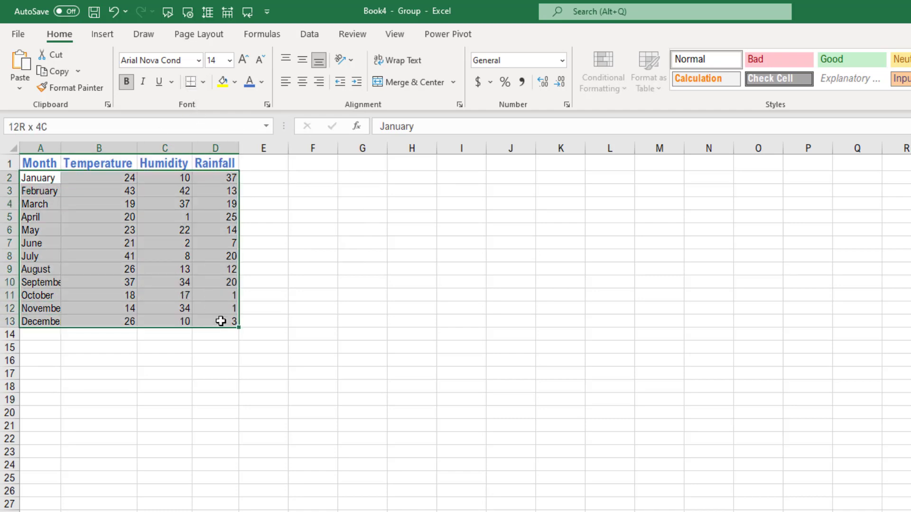
click(203, 87)
click(224, 220)
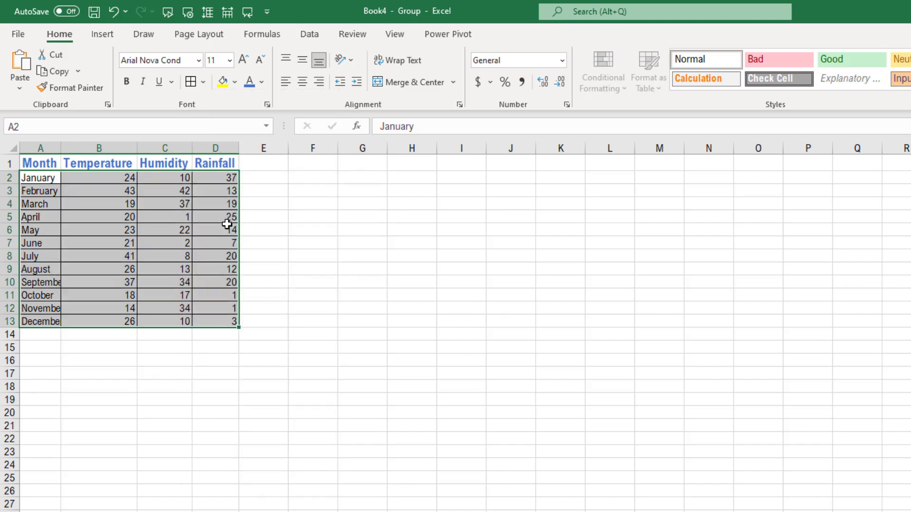
click(165, 373)
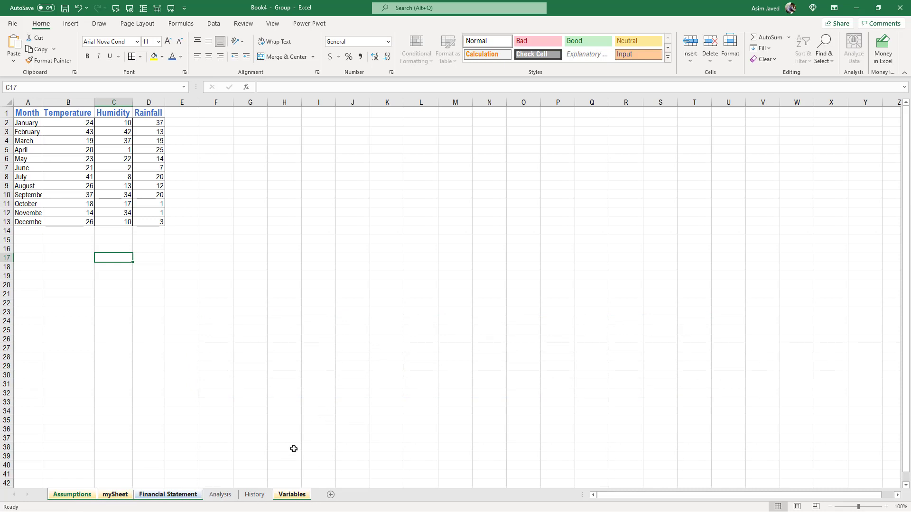
- Ungroup the sheets by switching to the History sheet, and check the table on the Assumptions and mySheet sheets
click(257, 437)
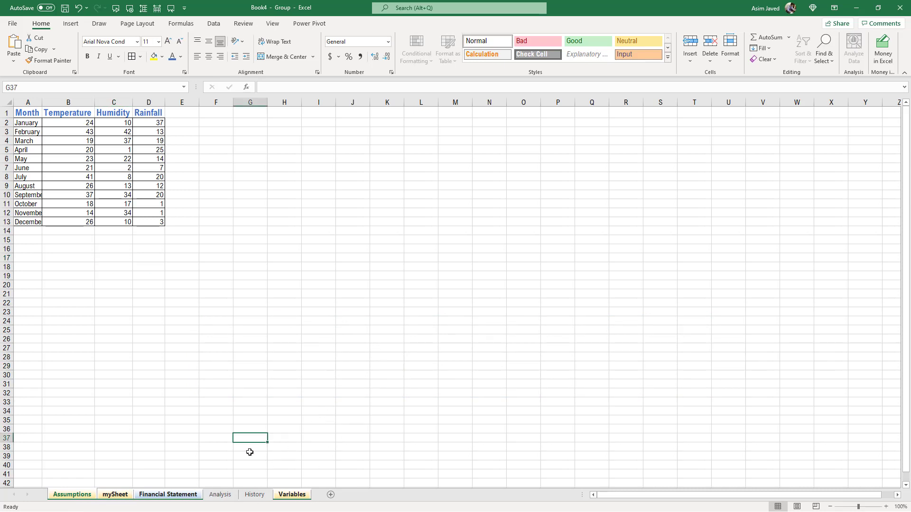
click(254, 495)
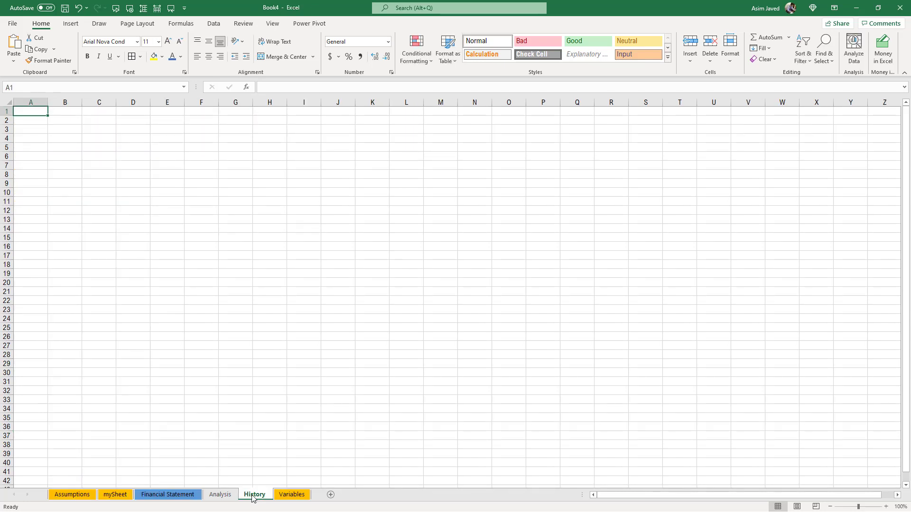
click(71, 496)
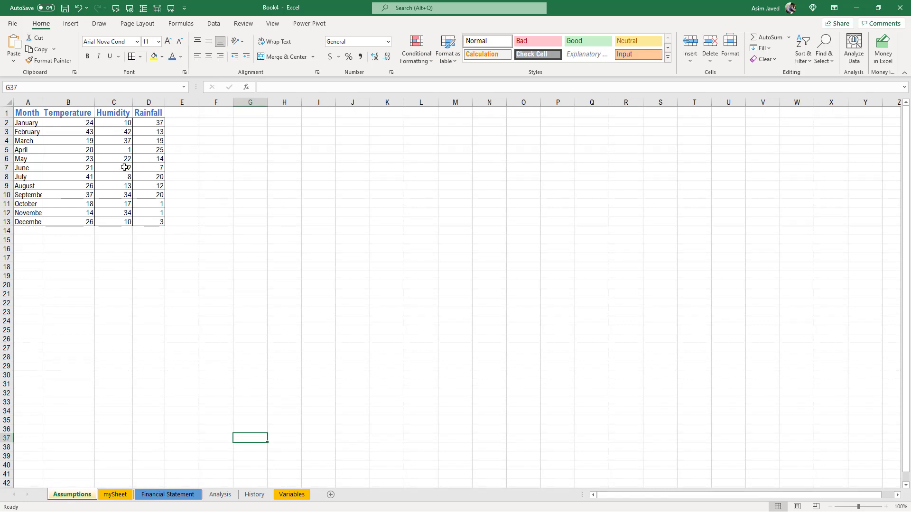
click(115, 496)
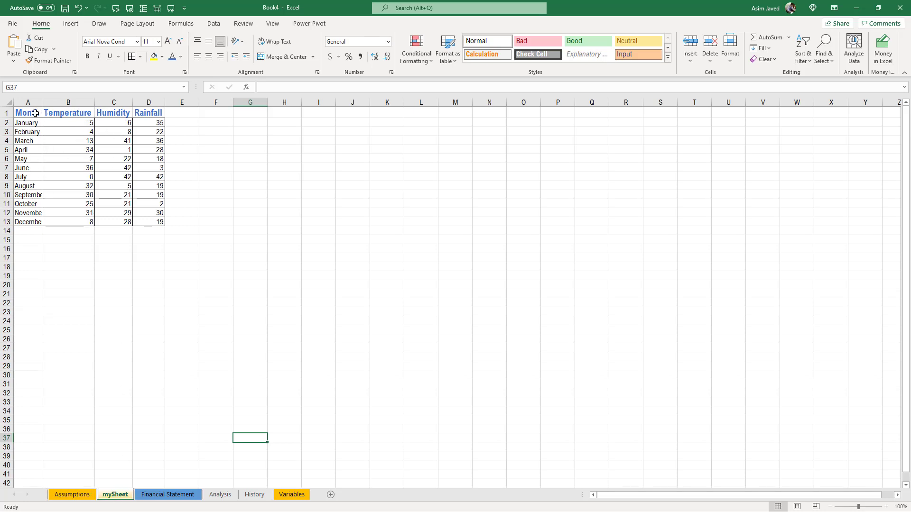
- Check the Financial Statement, Analysis, History and Variables sheets for the formatted table, and return to the Assumptions sheet
click(184, 495)
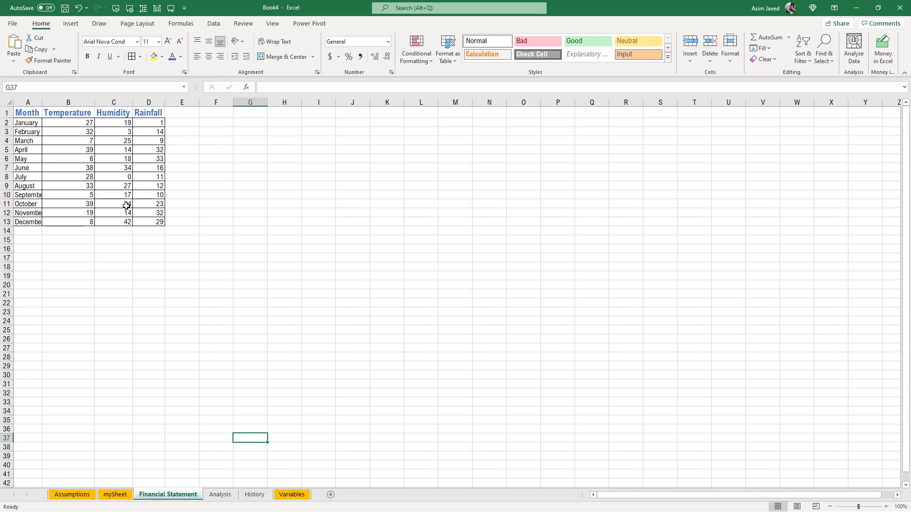
click(228, 495)
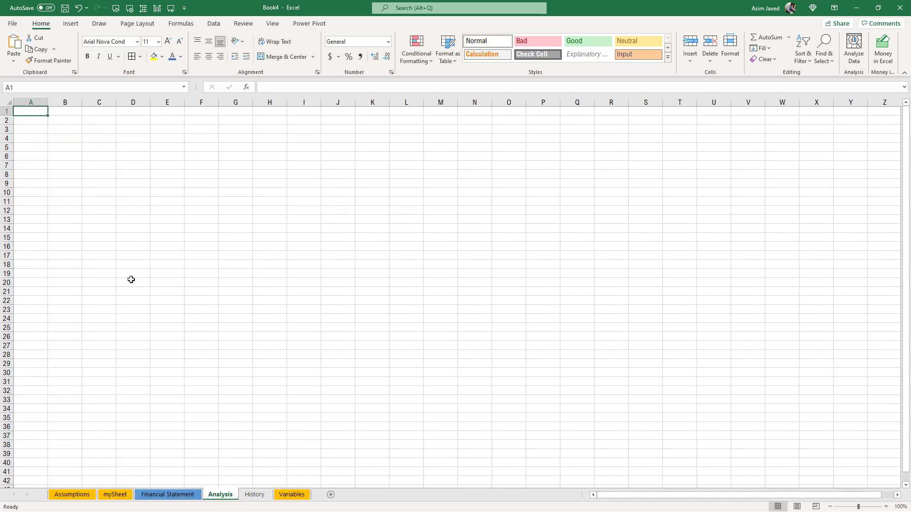
click(254, 494)
click(293, 495)
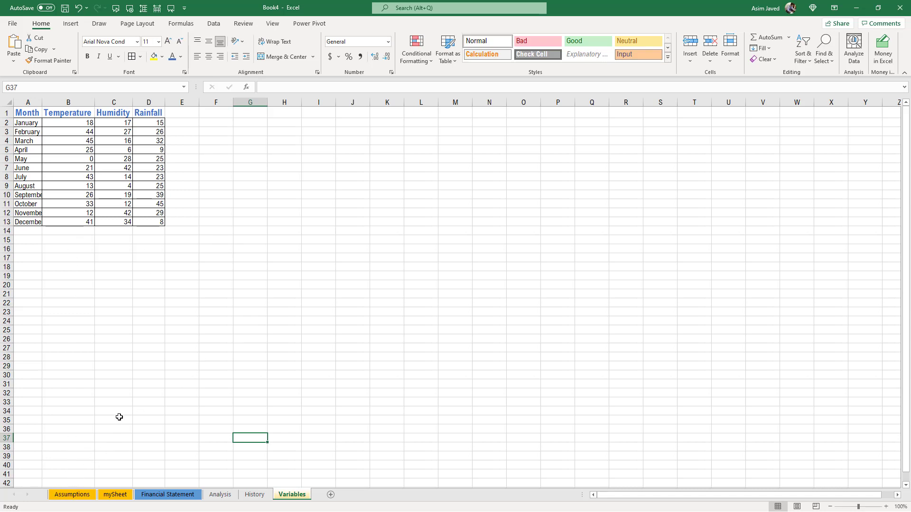
click(78, 497)
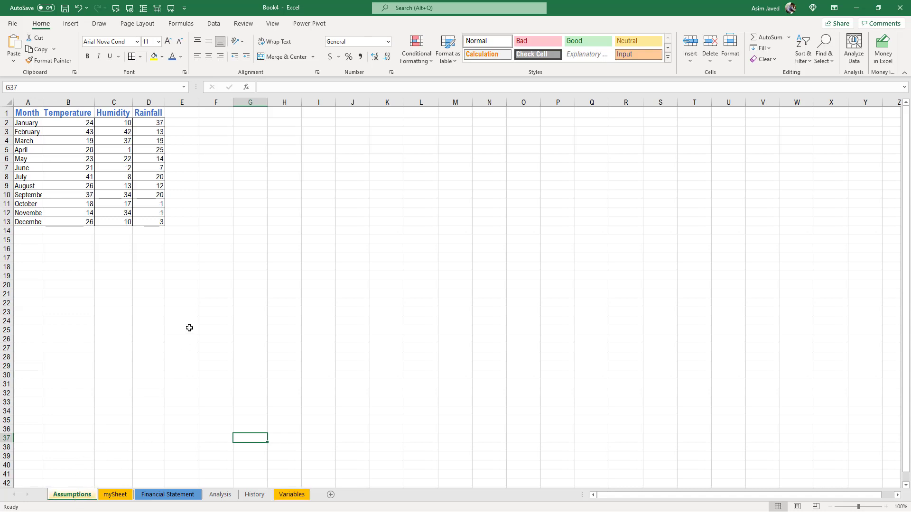
click(252, 496)
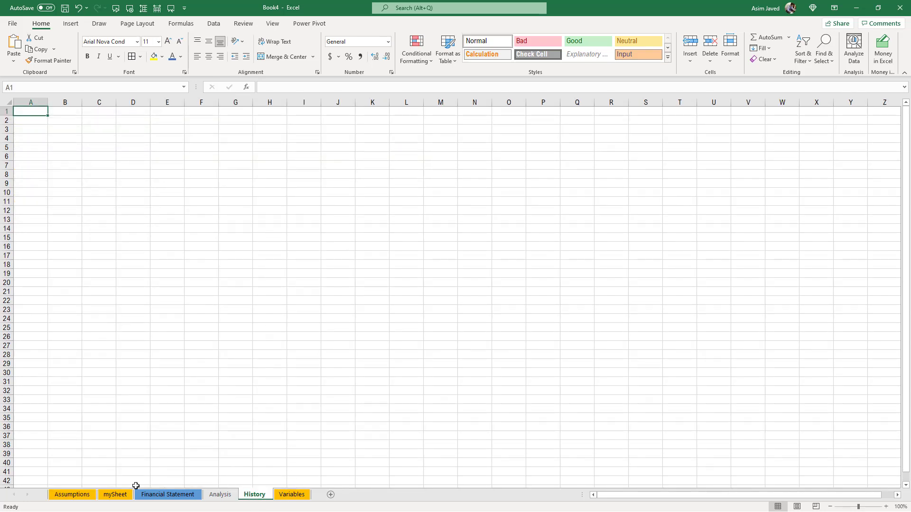
click(72, 494)
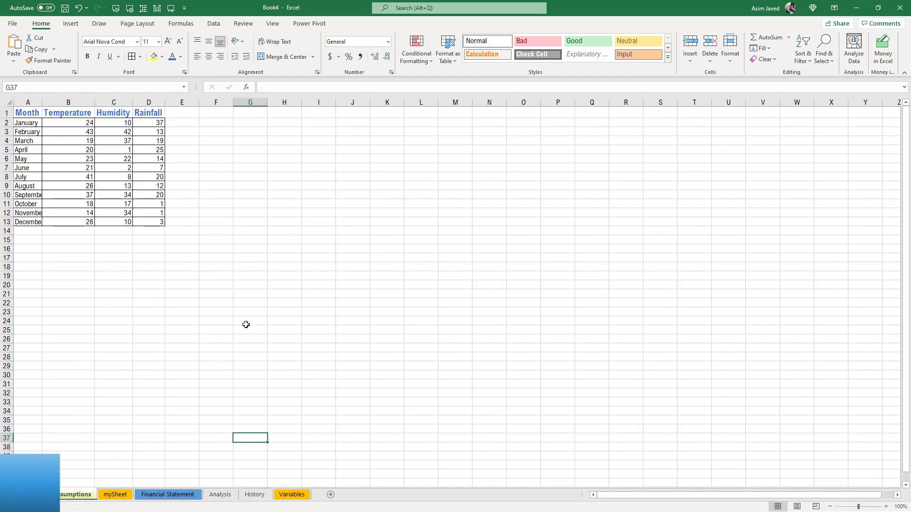